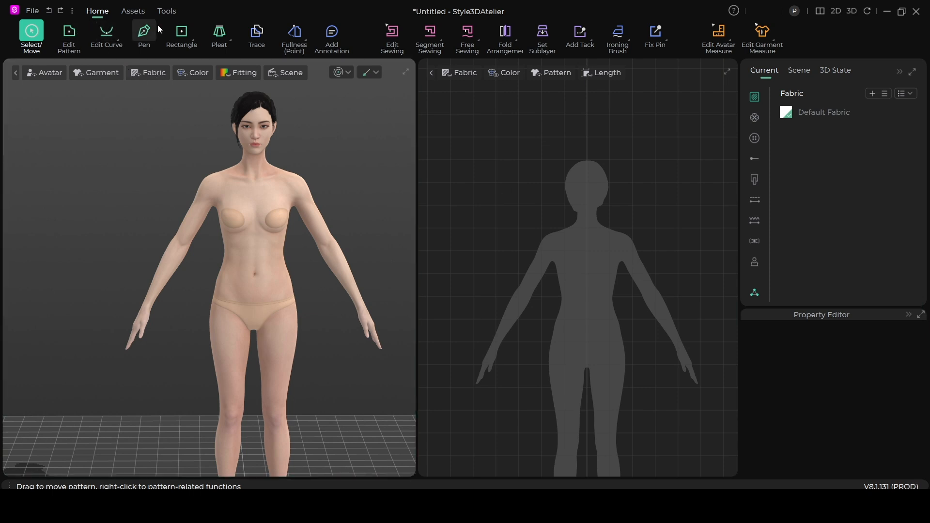
Draw a rectangular waistband pattern about 26.2 wide and 5.9 high across the avatar silhouette's waist.
{"action": "left_click", "coordinate": [182, 33]}
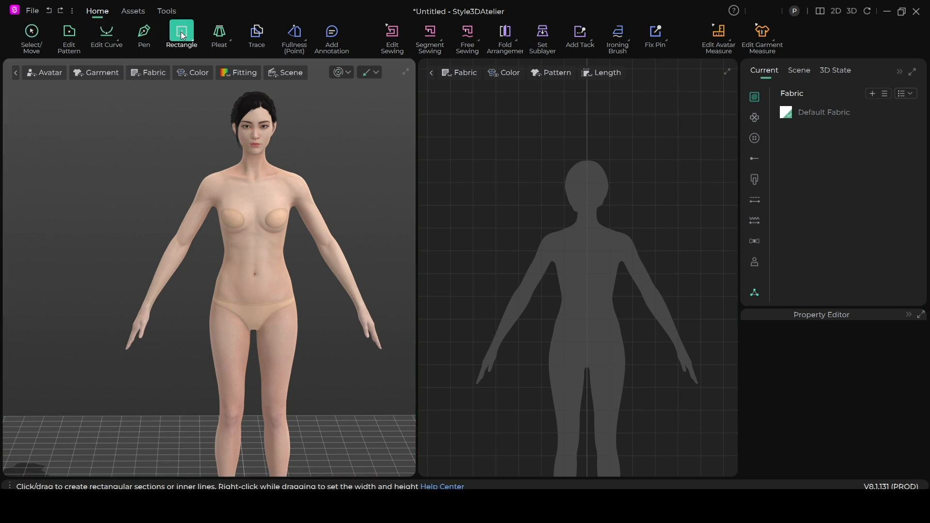
{"action": "scroll", "coordinate": [630, 361], "scroll_direction": "up", "scroll_amount": 5}
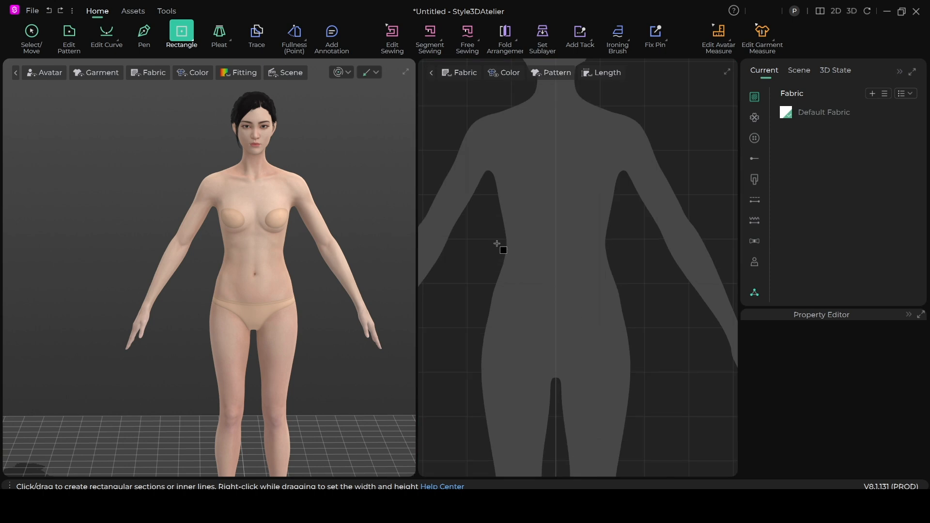
{"action": "mouse_move", "coordinate": [501, 237]}
{"action": "left_mouse_down"}
{"action": "mouse_move", "coordinate": [535, 242]}
{"action": "mouse_move", "coordinate": [609, 279]}
{"action": "mouse_move", "coordinate": [617, 263]}
{"action": "left_mouse_up"}
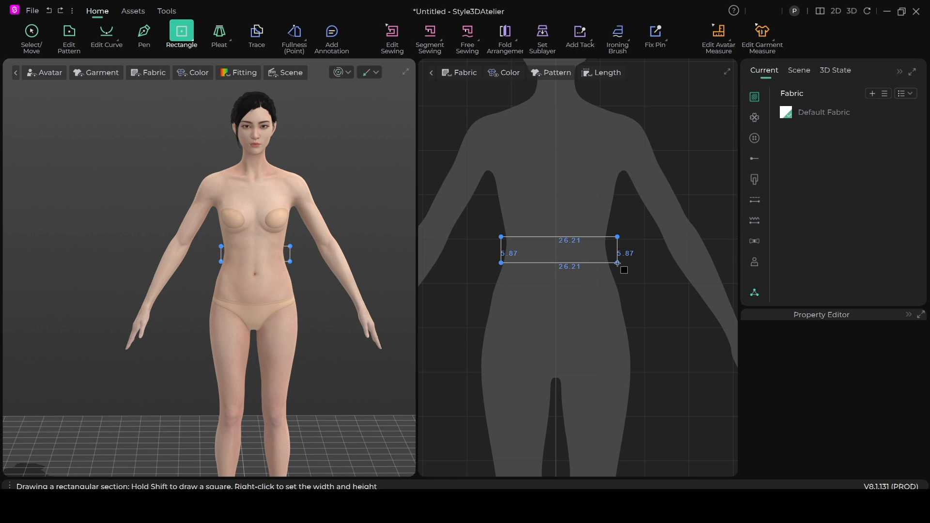
{"action": "left_click_drag", "start_coordinate": [617, 263], "coordinate": [617, 263]}
{"action": "scroll", "coordinate": [322, 311], "scroll_direction": "up", "scroll_amount": 2}
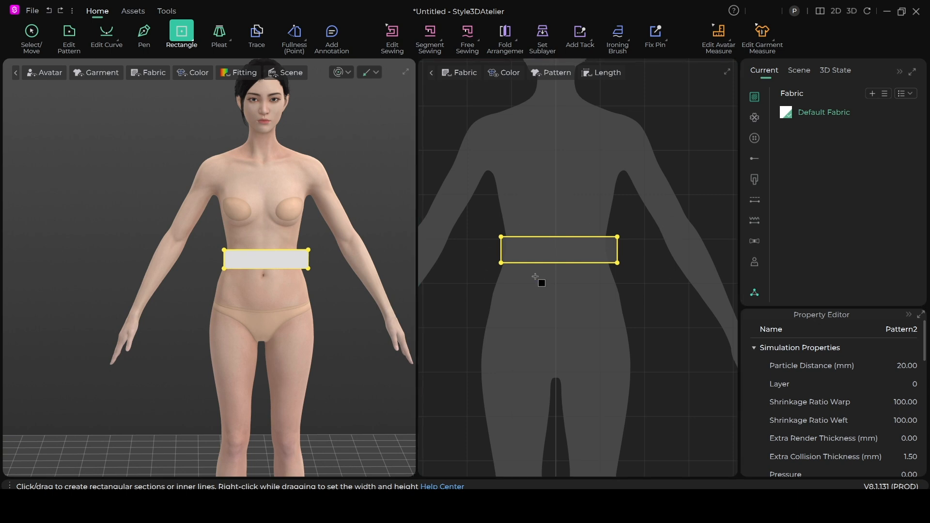
Copy the waistband rectangle and paste the duplicate beside the original in the 2D pattern layout.
{"action": "left_click", "coordinate": [34, 34]}
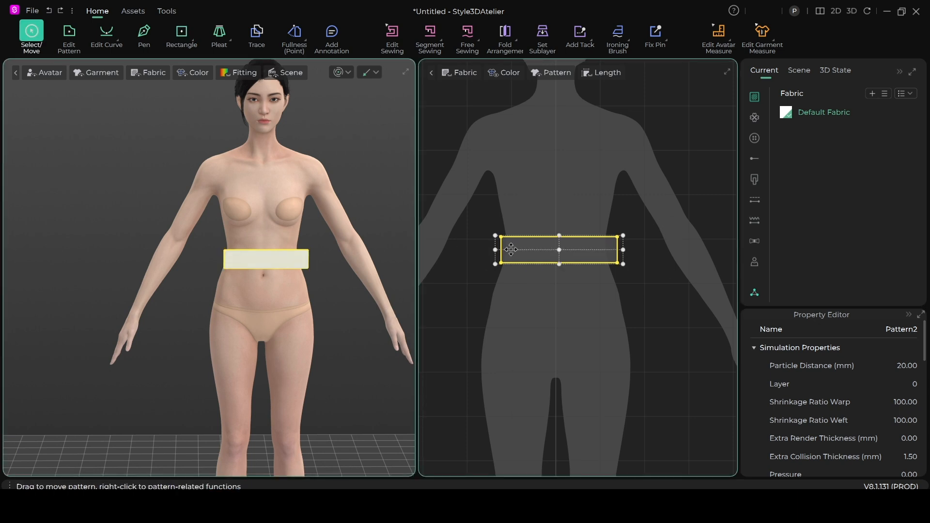
{"action": "right_click", "coordinate": [575, 254]}
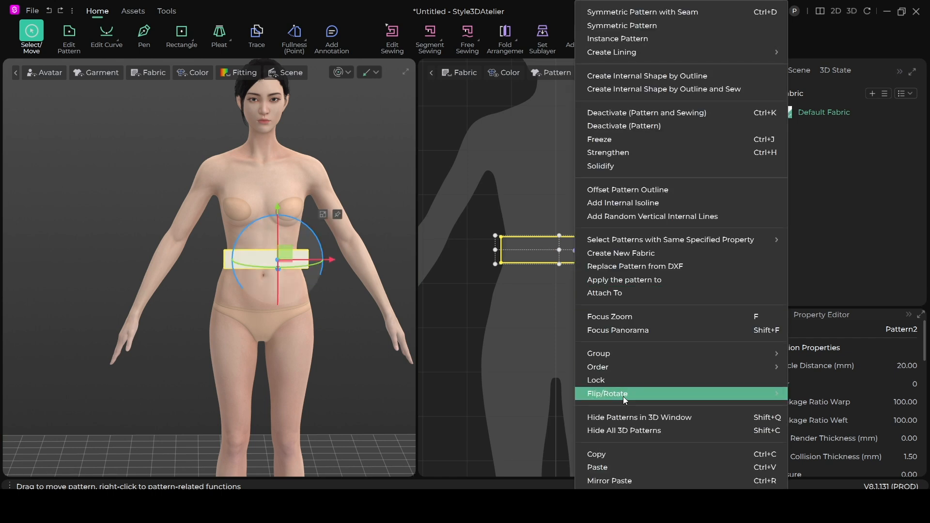
{"action": "left_click", "coordinate": [611, 453]}
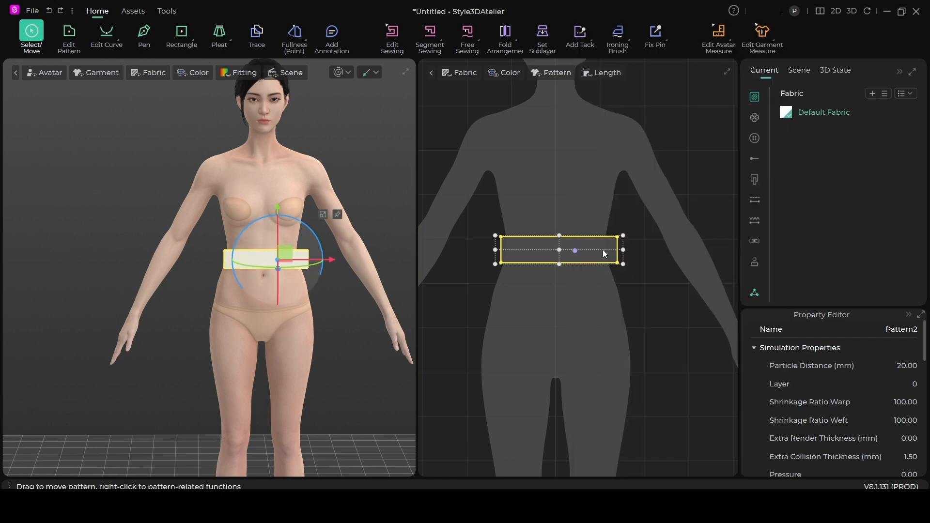
{"action": "right_click", "coordinate": [603, 249]}
{"action": "left_click", "coordinate": [633, 486]}
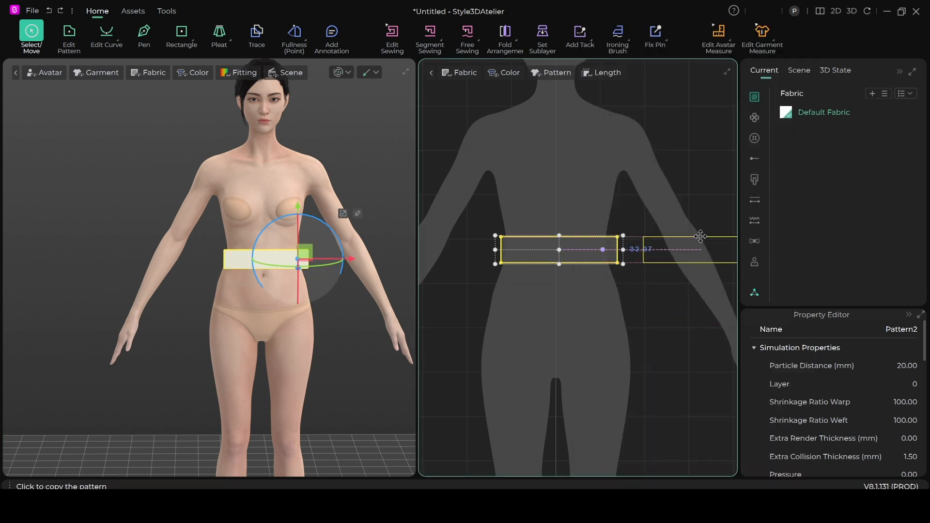
{"action": "left_click", "coordinate": [659, 284]}
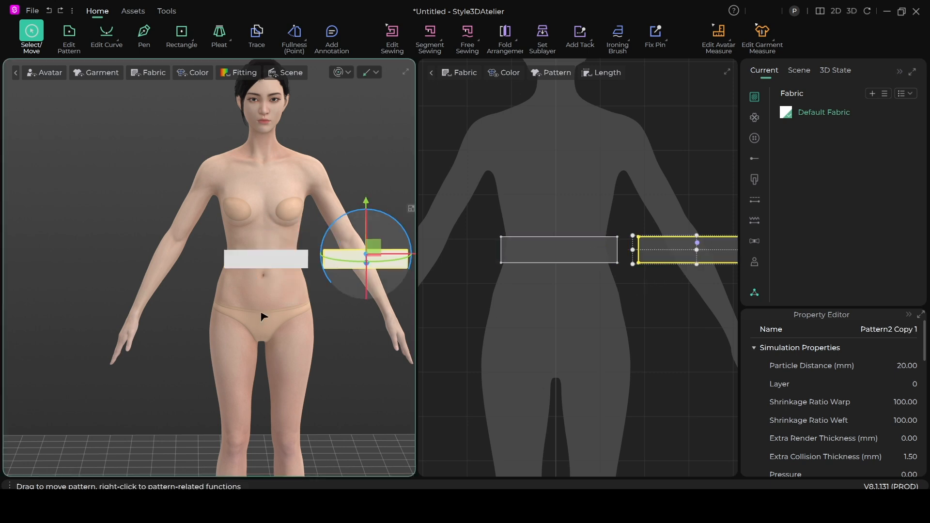
Move the copied waistband piece in 3D from the avatar's side to behind its back at waist height.
{"action": "scroll", "coordinate": [244, 298], "scroll_direction": "down", "scroll_amount": 2}
{"action": "right_click_drag", "start_coordinate": [273, 316], "coordinate": [248, 313]}
{"action": "left_click_drag", "start_coordinate": [353, 248], "coordinate": [268, 226]}
{"action": "right_click_drag", "start_coordinate": [287, 303], "coordinate": [183, 307]}
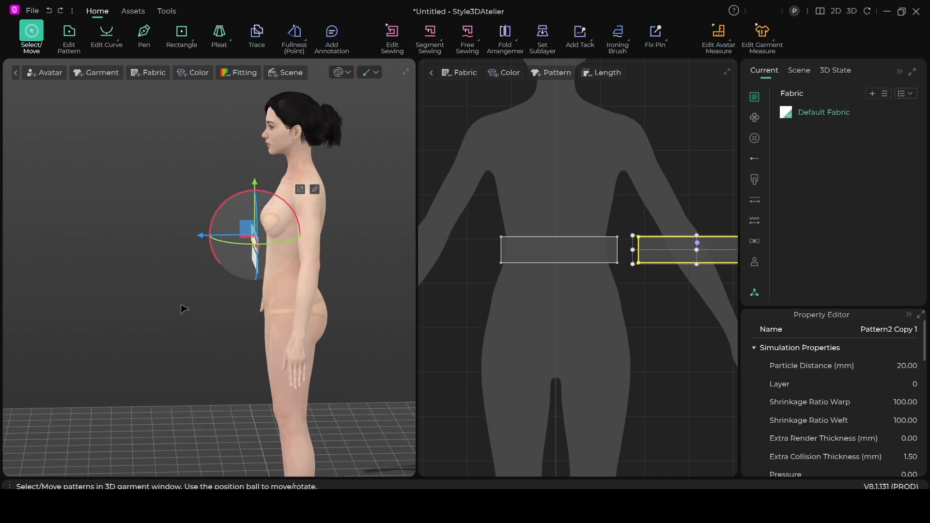
{"action": "left_click_drag", "start_coordinate": [246, 228], "coordinate": [325, 245]}
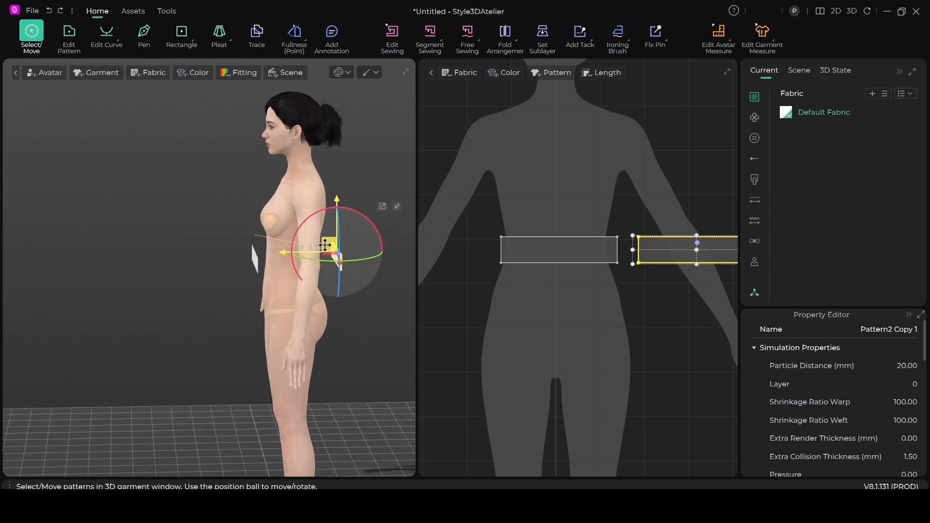
{"action": "right_click_drag", "start_coordinate": [310, 272], "coordinate": [238, 287]}
{"action": "left_click", "coordinate": [207, 195]}
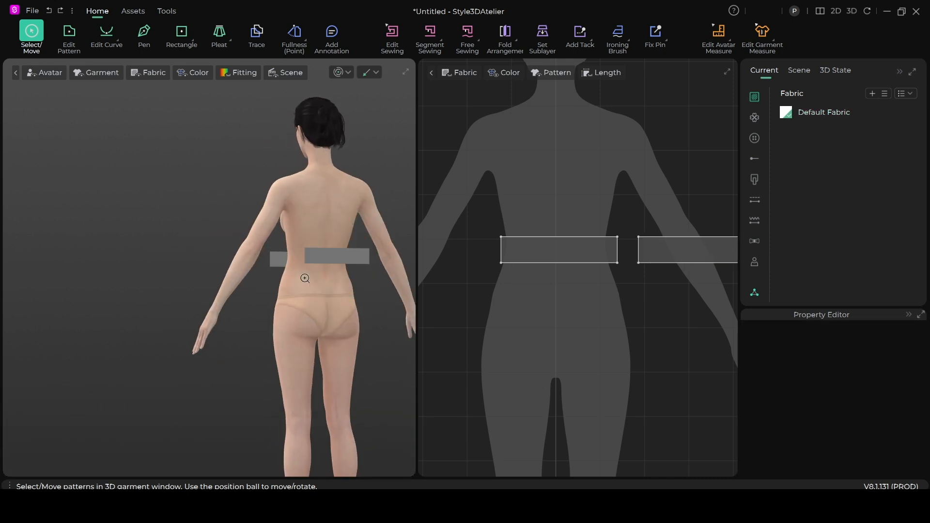
{"action": "scroll", "coordinate": [310, 273], "scroll_direction": "up", "scroll_amount": 4}
{"action": "middle_click_drag", "start_coordinate": [316, 273], "coordinate": [271, 288]}
{"action": "right_click_drag", "start_coordinate": [273, 290], "coordinate": [285, 336]}
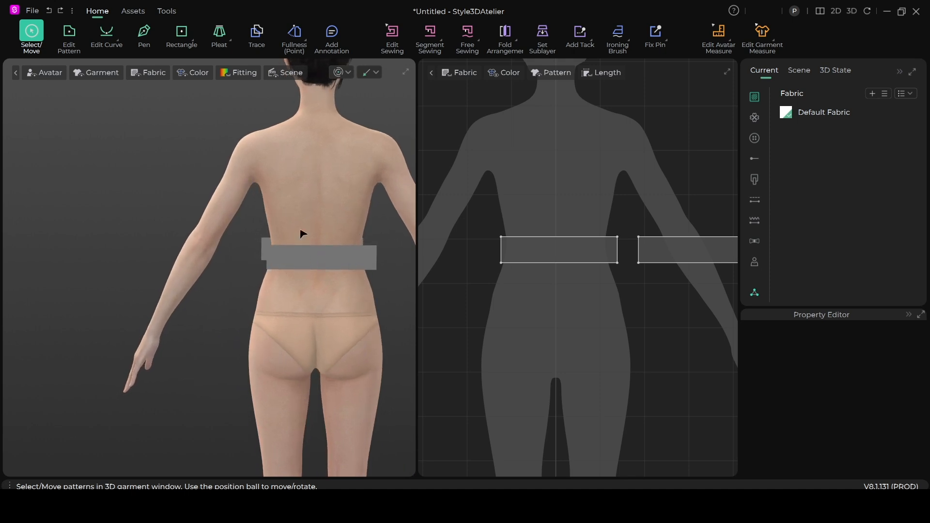
{"action": "left_click", "coordinate": [148, 72]}
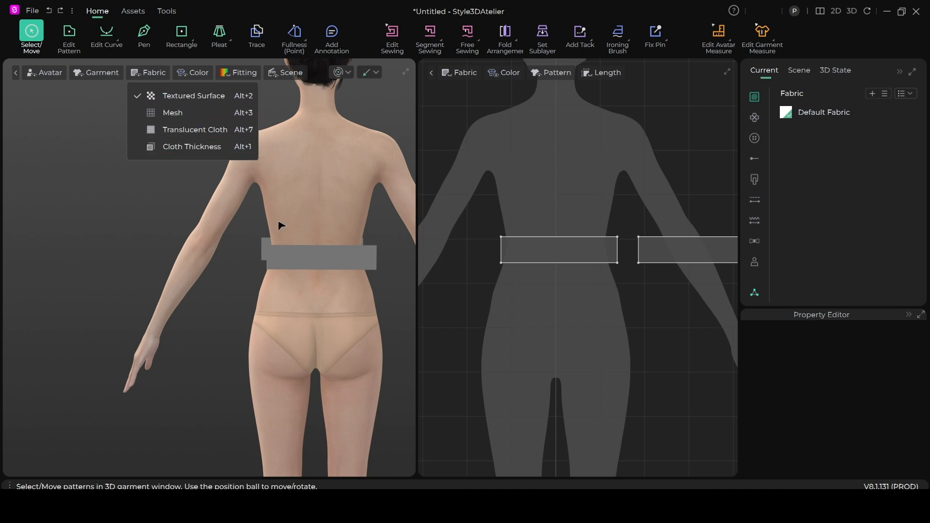
{"action": "left_click", "coordinate": [180, 198]}
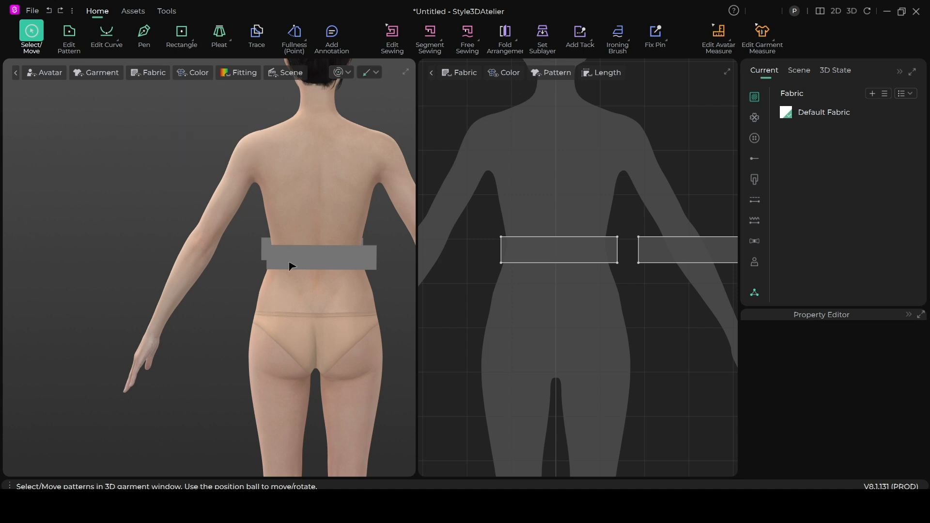
Flip the back waistband piece horizontally in 3D so that its outer face points away from the body.
{"action": "right_click", "coordinate": [325, 263]}
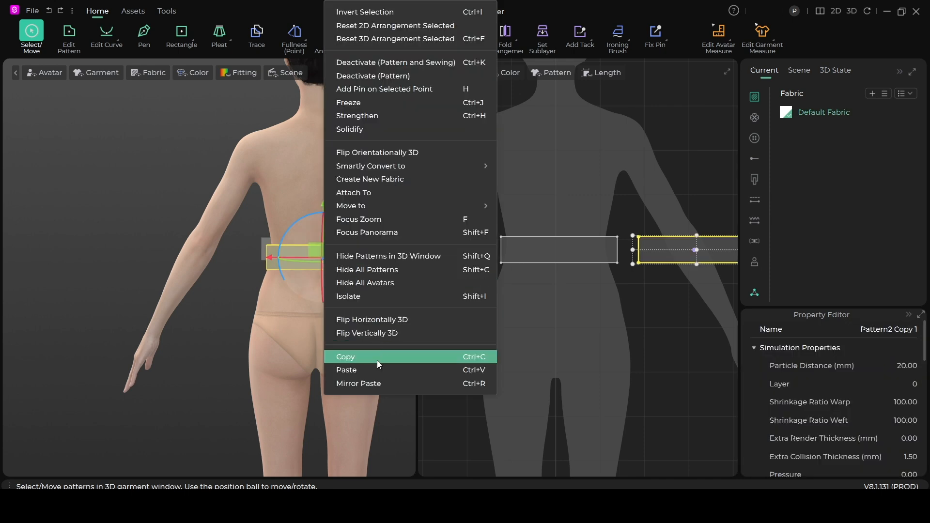
{"action": "left_click", "coordinate": [391, 319]}
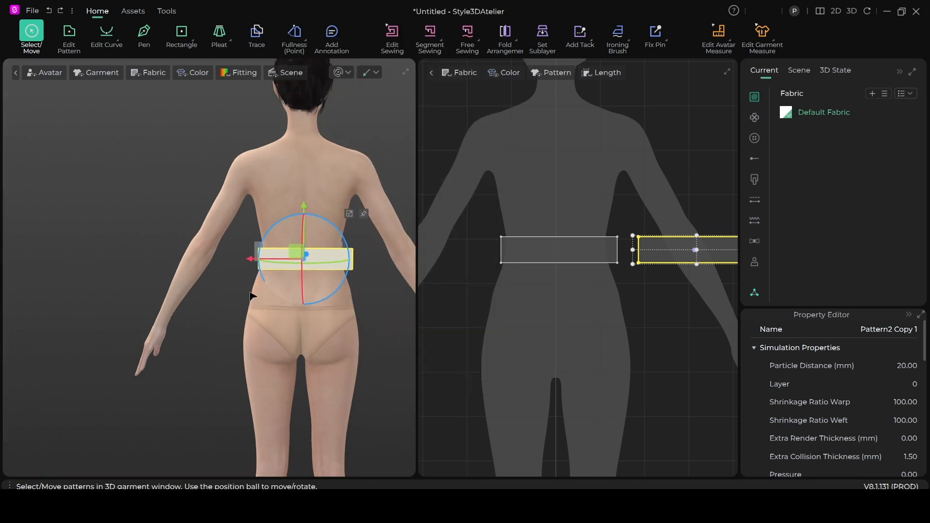
{"action": "left_click", "coordinate": [189, 205]}
{"action": "scroll", "coordinate": [243, 254], "scroll_direction": "up", "scroll_amount": 5}
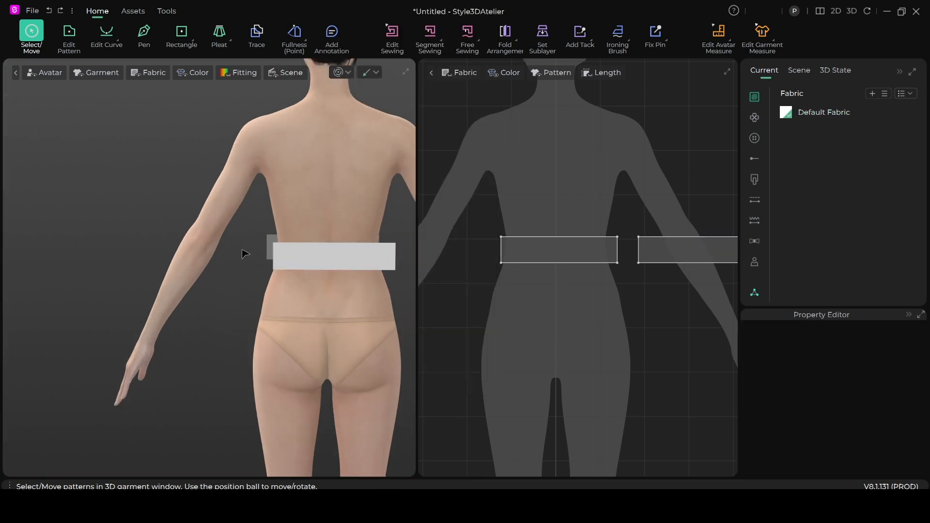
Bring the back waistband piece closer to the avatar's body and shift it sideways to centre it on the back.
{"action": "right_click_drag", "start_coordinate": [222, 310], "coordinate": [325, 323]}
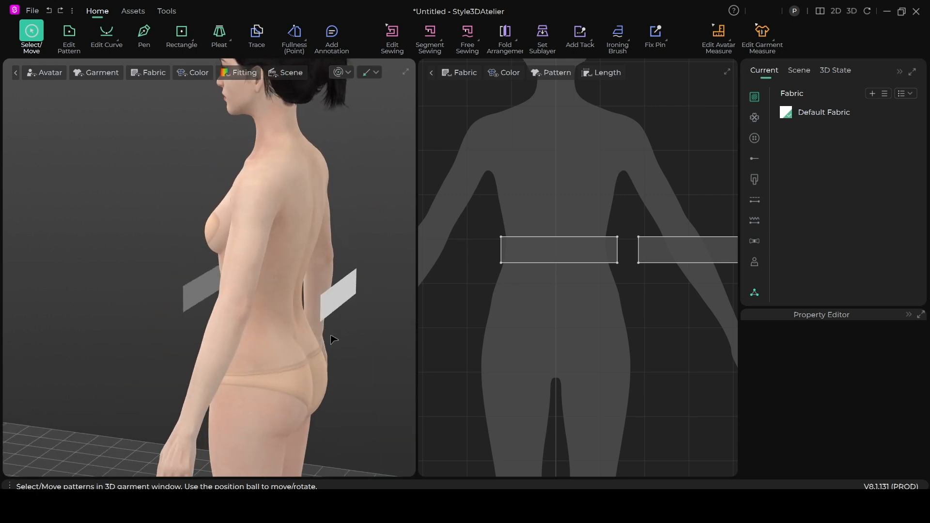
{"action": "left_click_drag", "start_coordinate": [344, 299], "coordinate": [307, 288]}
{"action": "right_click_drag", "start_coordinate": [309, 322], "coordinate": [226, 325]}
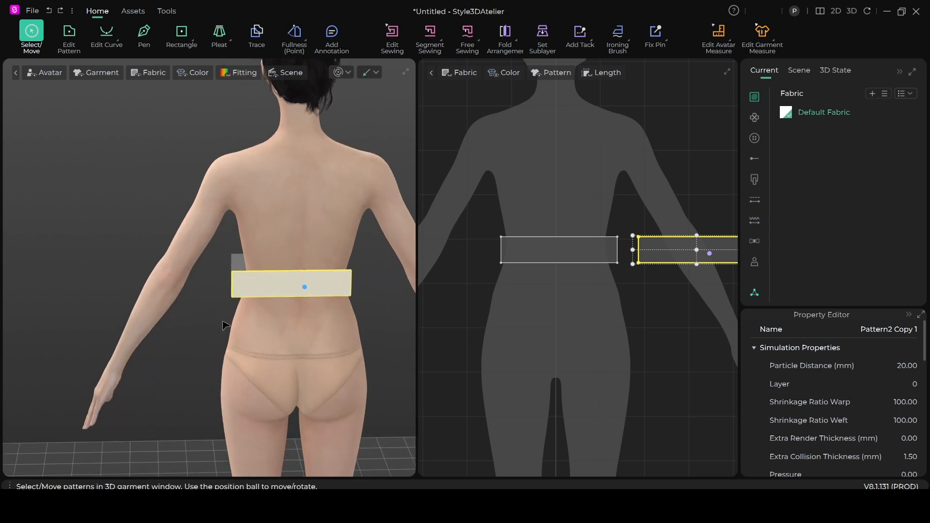
{"action": "left_click_drag", "start_coordinate": [321, 278], "coordinate": [336, 278]}
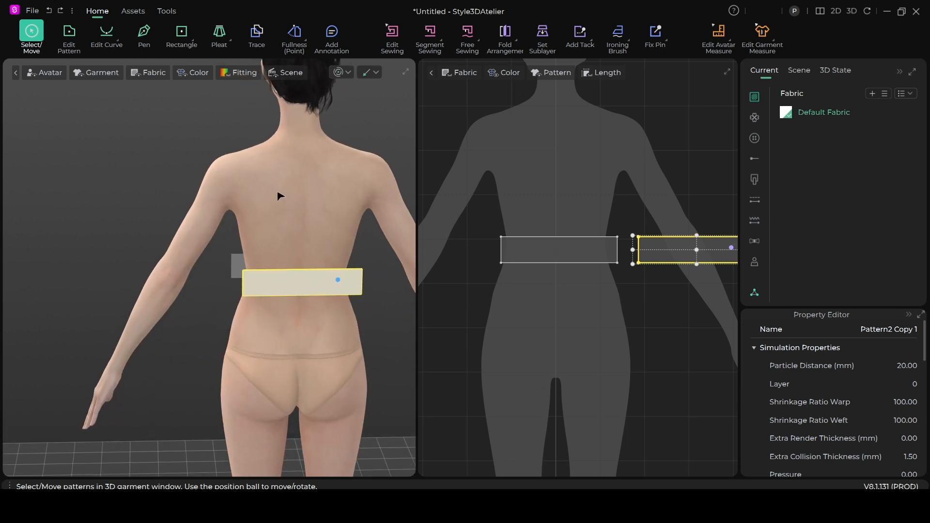
Sew the front and back waistband pieces together along the short edges at both sides with Segment Sewing.
{"action": "left_click", "coordinate": [430, 32]}
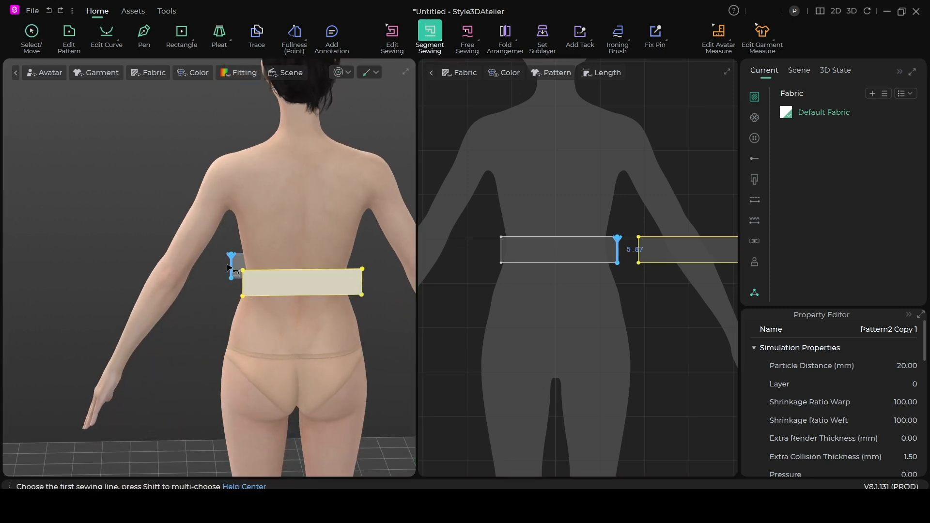
{"action": "left_click", "coordinate": [232, 273]}
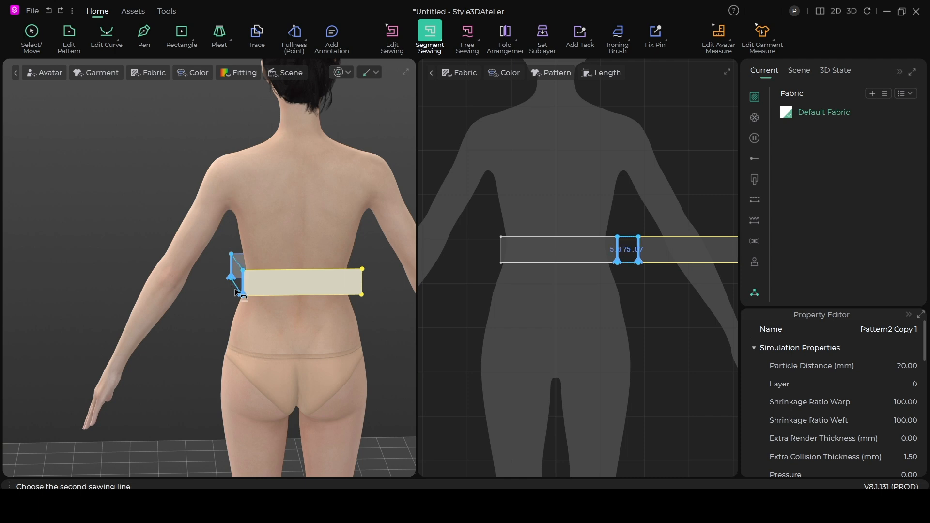
{"action": "left_click", "coordinate": [236, 292]}
{"action": "right_click_drag", "start_coordinate": [318, 315], "coordinate": [82, 313]}
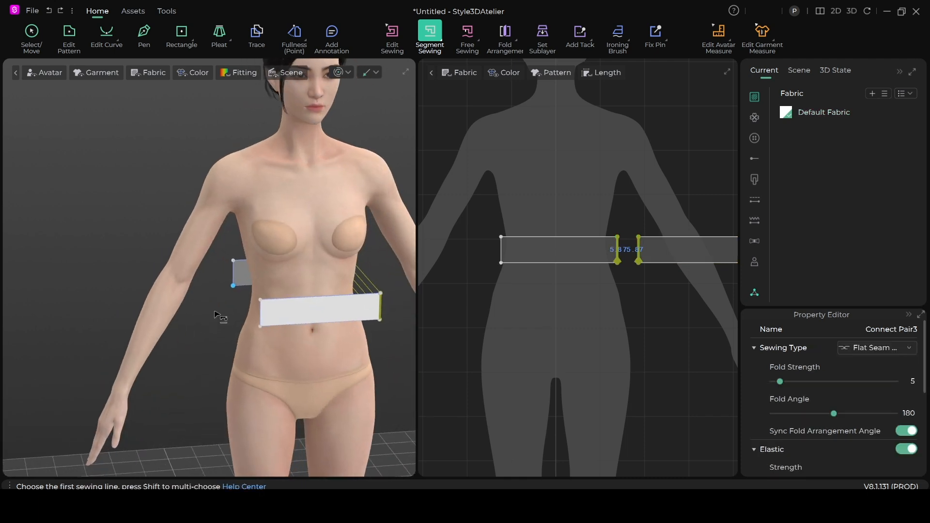
{"action": "left_click", "coordinate": [233, 284]}
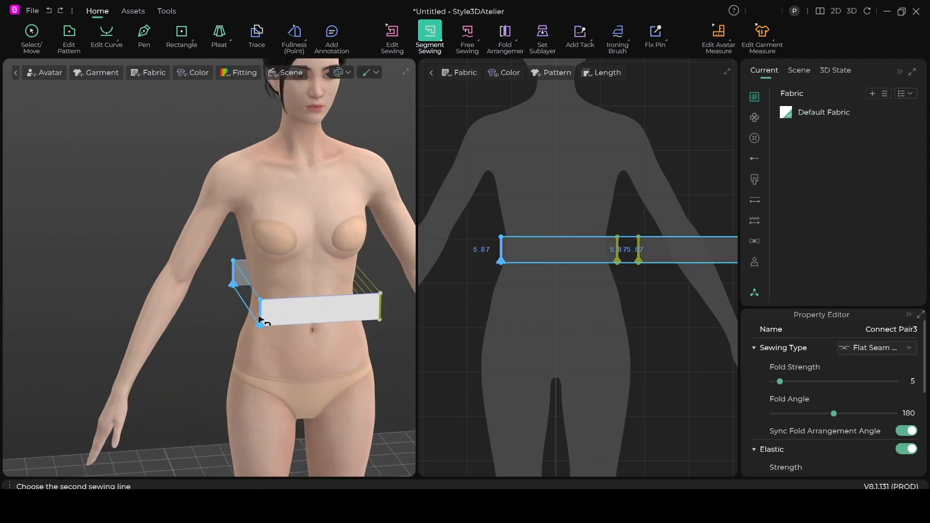
{"action": "left_click", "coordinate": [261, 318]}
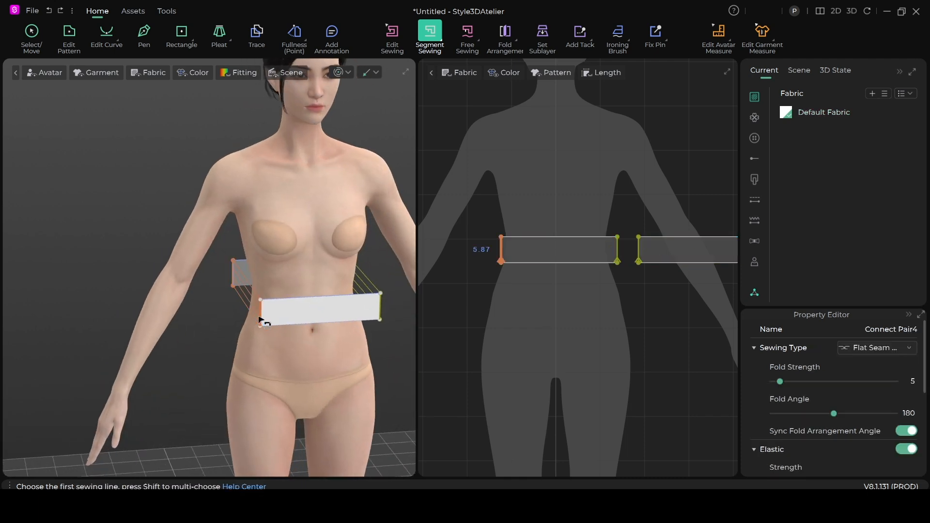
Simulate the sewn waistband until it wraps around the avatar's waist, and stop the simulation.
{"action": "left_click", "coordinate": [338, 72]}
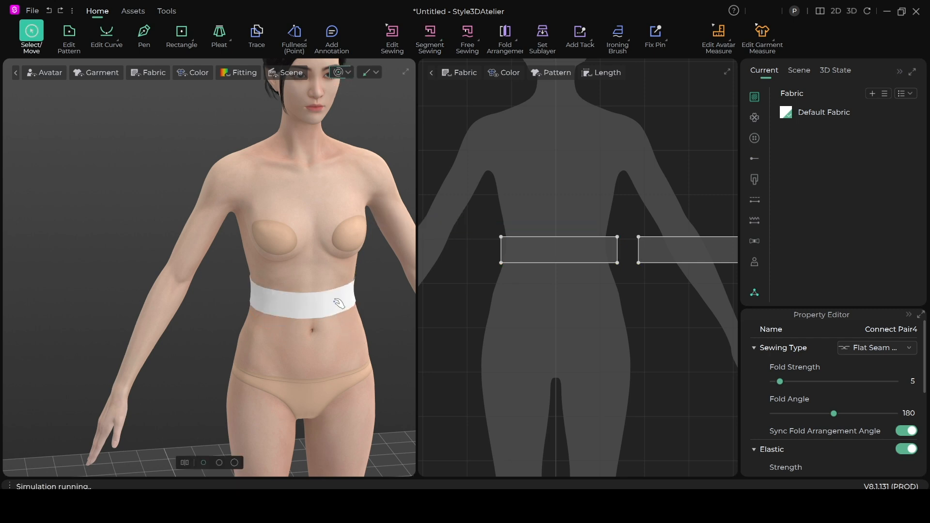
{"action": "left_click", "coordinate": [342, 72]}
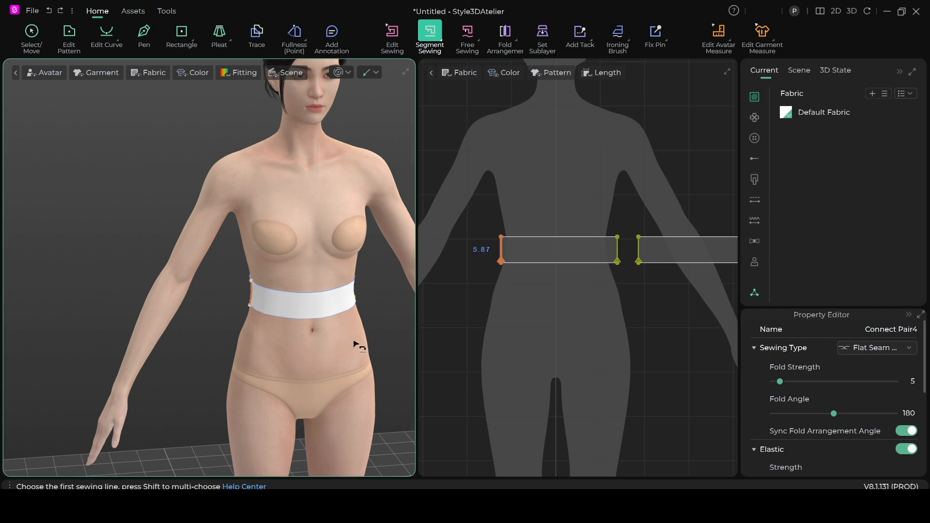
{"action": "scroll", "coordinate": [359, 345], "scroll_direction": "up", "scroll_amount": 1}
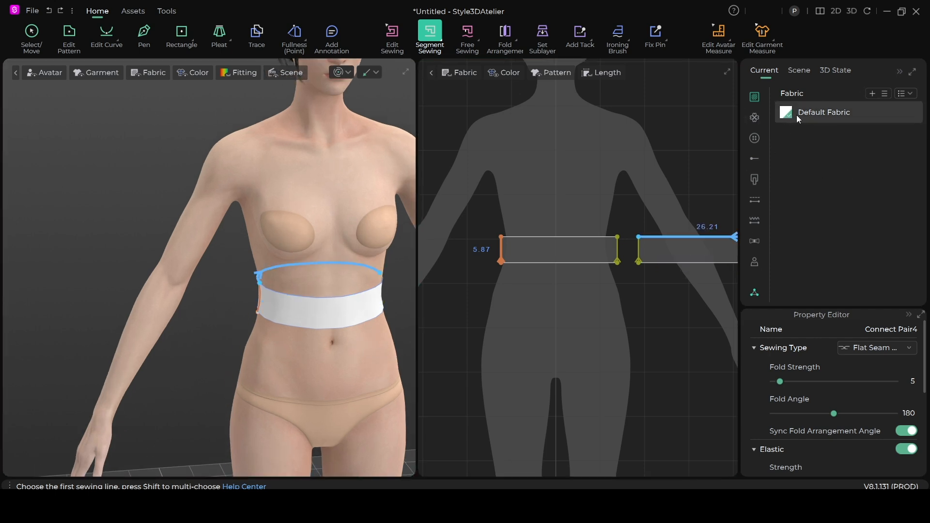
{"action": "scroll", "coordinate": [349, 357], "scroll_direction": "up", "scroll_amount": 1}
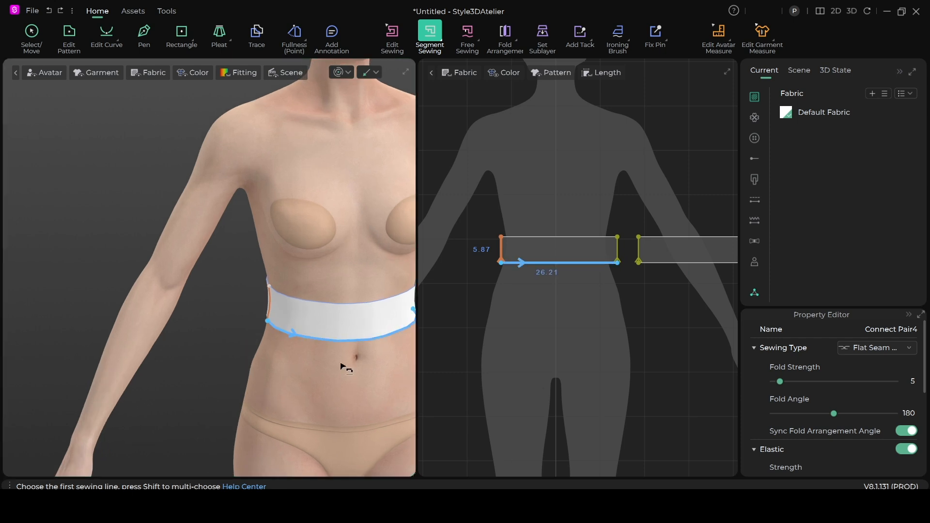
{"action": "middle_click_drag", "start_coordinate": [332, 339], "coordinate": [272, 317]}
{"action": "right_click_drag", "start_coordinate": [273, 318], "coordinate": [262, 314]}
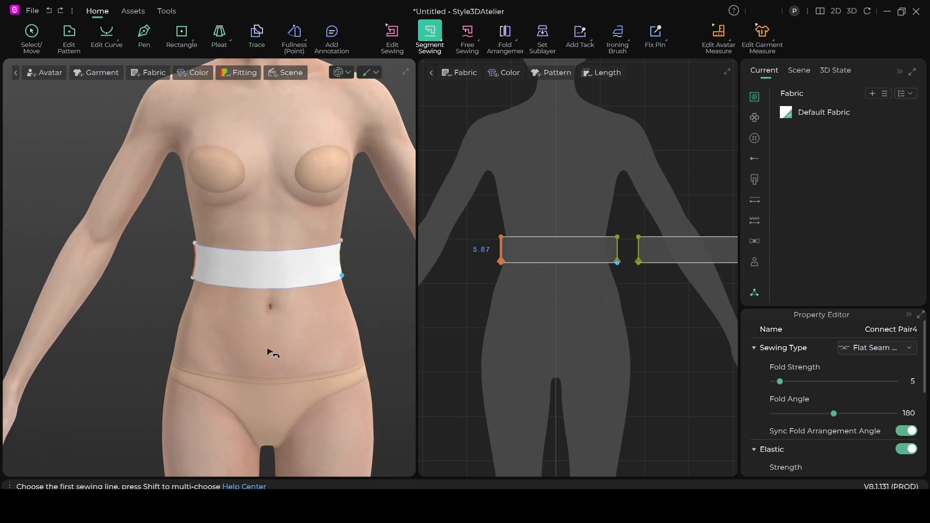
Add a point at the middle of the front waistband piece's lower edge in the 2D pattern.
{"action": "left_click", "coordinate": [193, 40]}
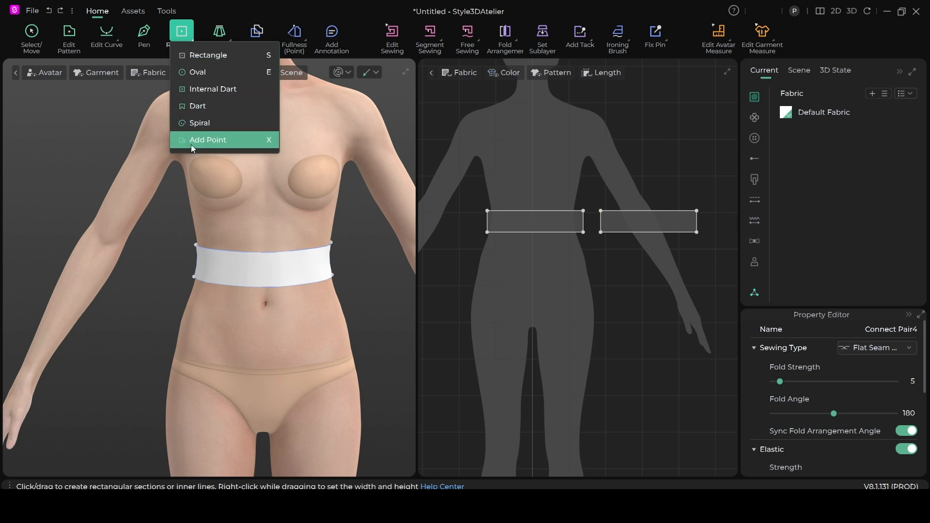
{"action": "left_click", "coordinate": [213, 139]}
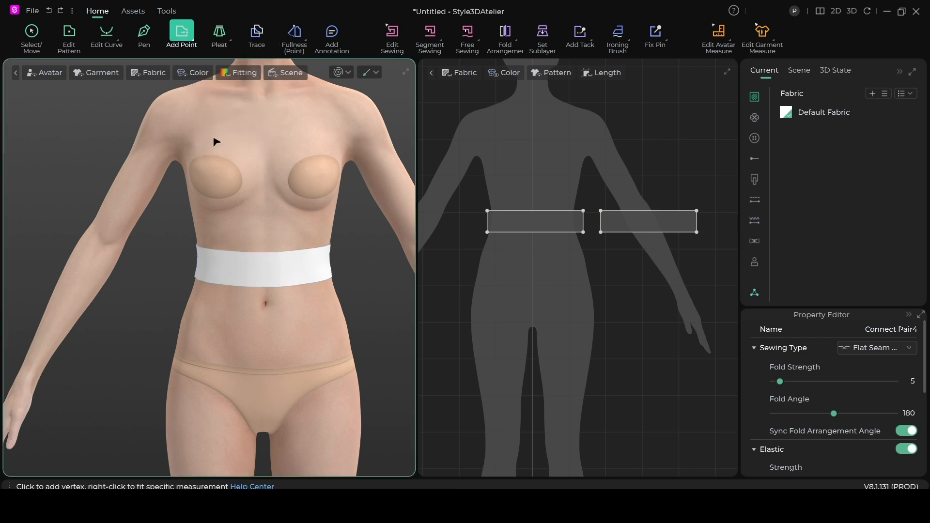
{"action": "scroll", "coordinate": [542, 278], "scroll_direction": "up", "scroll_amount": 2}
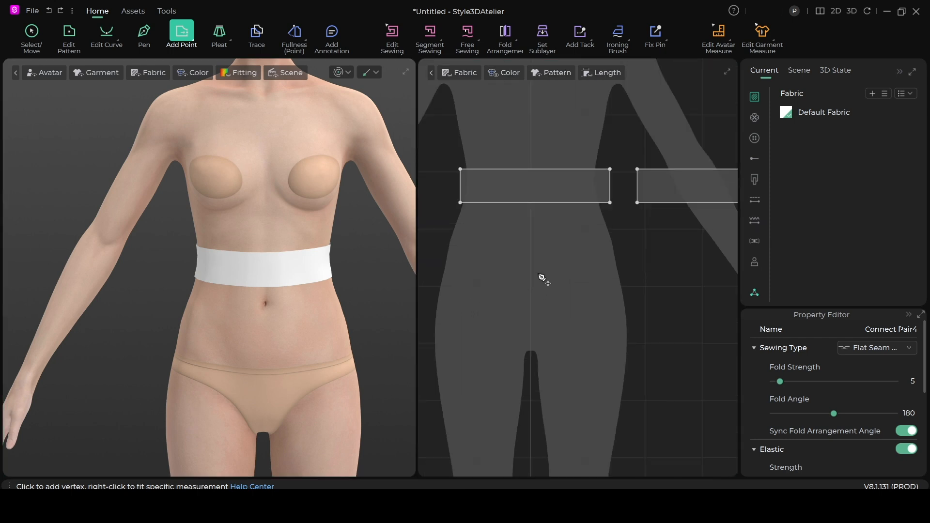
{"action": "left_click", "coordinate": [535, 203]}
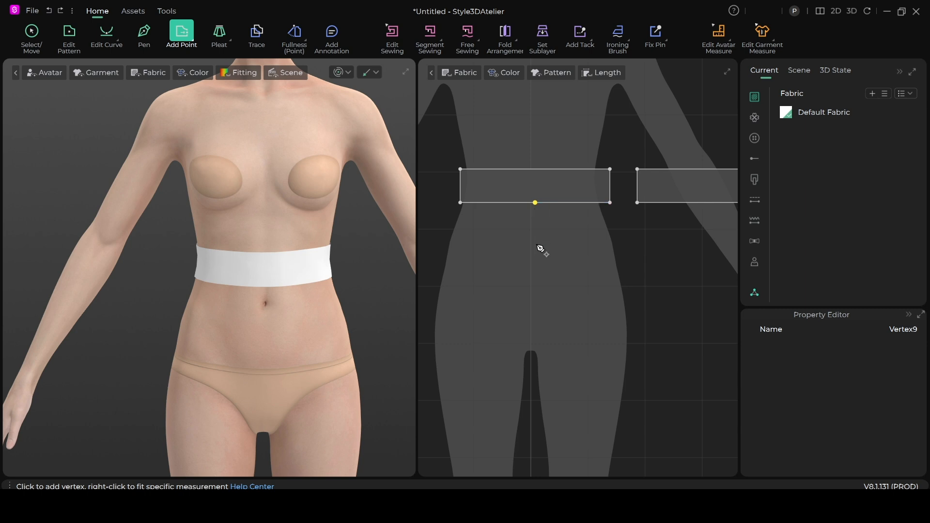
Draw a tall rectangular front panel just below the front waistband piece, covering the avatar's leg from the waistband's outer edge past the centre line.
{"action": "left_click", "coordinate": [192, 39]}
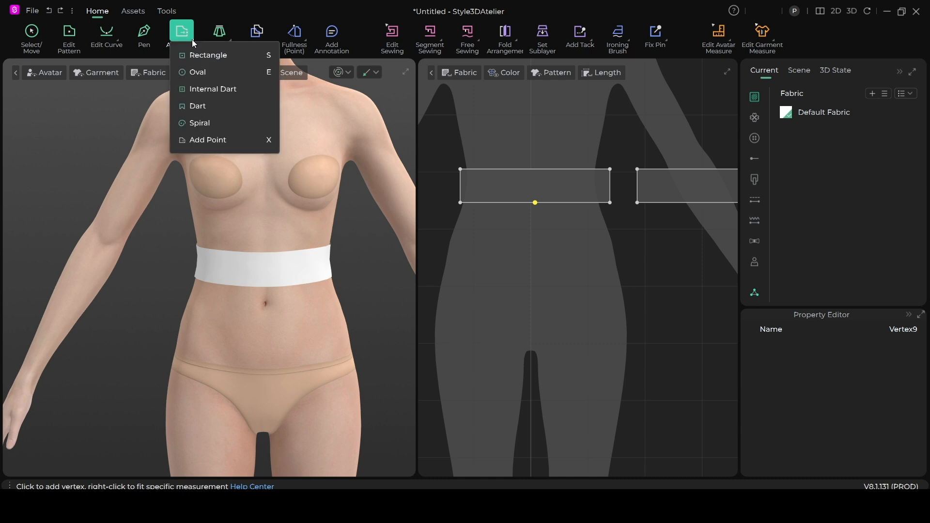
{"action": "left_click", "coordinate": [203, 59]}
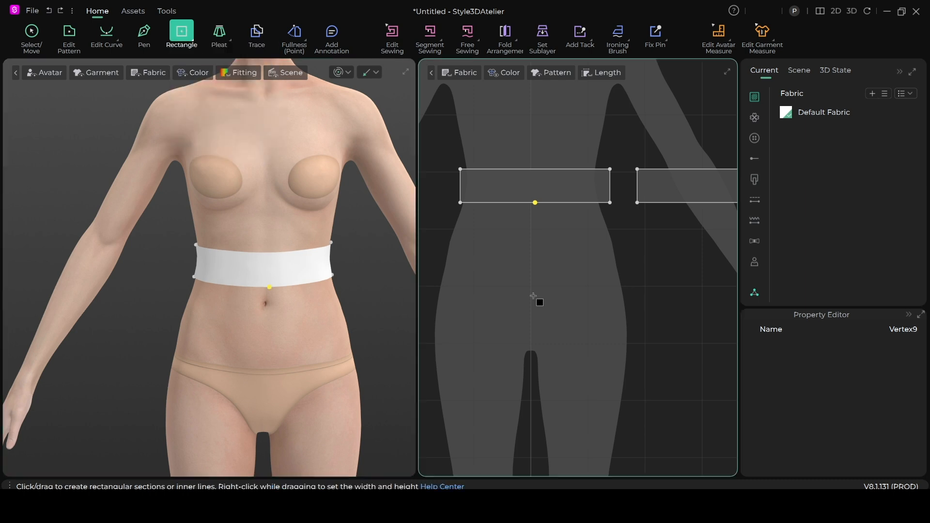
{"action": "scroll", "coordinate": [557, 298], "scroll_direction": "down", "scroll_amount": 2}
{"action": "scroll", "coordinate": [557, 293], "scroll_direction": "up", "scroll_amount": 1}
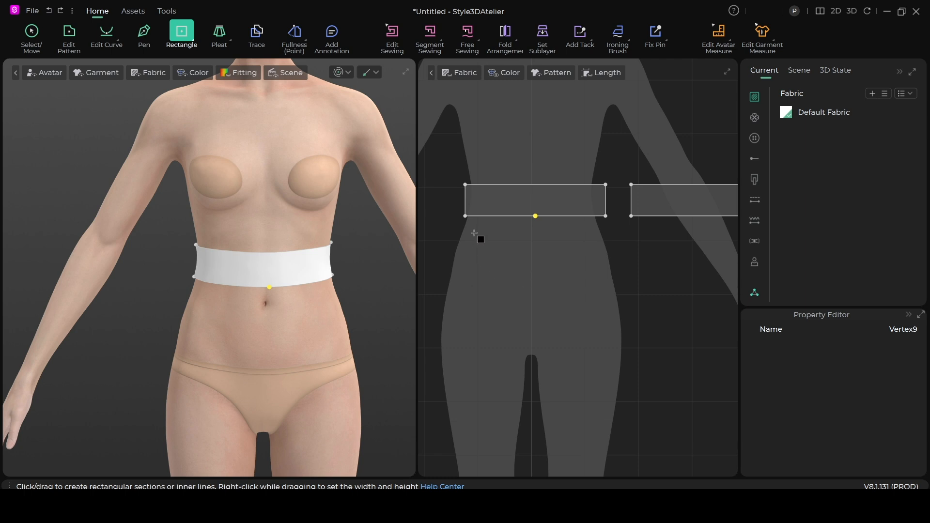
{"action": "mouse_move", "coordinate": [461, 226]}
{"action": "left_mouse_down"}
{"action": "mouse_move", "coordinate": [492, 254]}
{"action": "mouse_move", "coordinate": [549, 376]}
{"action": "mouse_move", "coordinate": [554, 490]}
{"action": "left_mouse_up"}
{"action": "scroll", "coordinate": [600, 247], "scroll_direction": "down", "scroll_amount": 3}
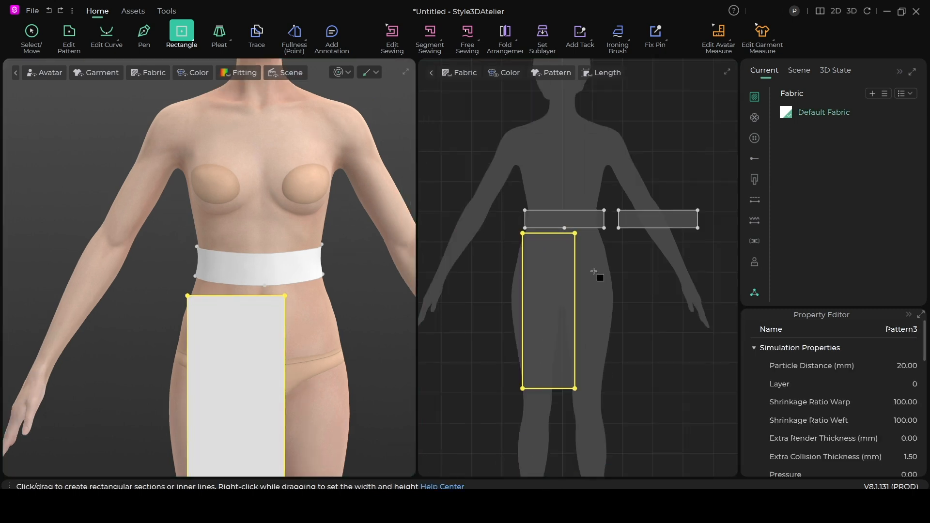
{"action": "scroll", "coordinate": [563, 322], "scroll_direction": "down", "scroll_amount": 3}
{"action": "scroll", "coordinate": [248, 331], "scroll_direction": "down", "scroll_amount": 2}
{"action": "scroll", "coordinate": [248, 331], "scroll_direction": "down", "scroll_amount": 3}
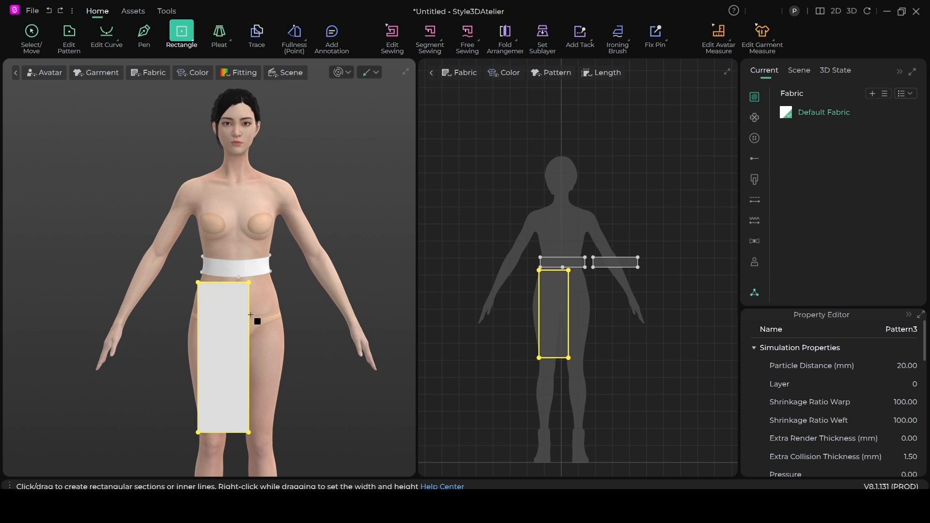
Paste a copy of the front panel beside the original in the 2D pattern, and position both panels below the waistband on the 3D avatar.
{"action": "scroll", "coordinate": [253, 328], "scroll_direction": "up", "scroll_amount": 1}
{"action": "scroll", "coordinate": [523, 296], "scroll_direction": "up", "scroll_amount": 5}
{"action": "middle_click_drag", "start_coordinate": [541, 268], "coordinate": [478, 245]}
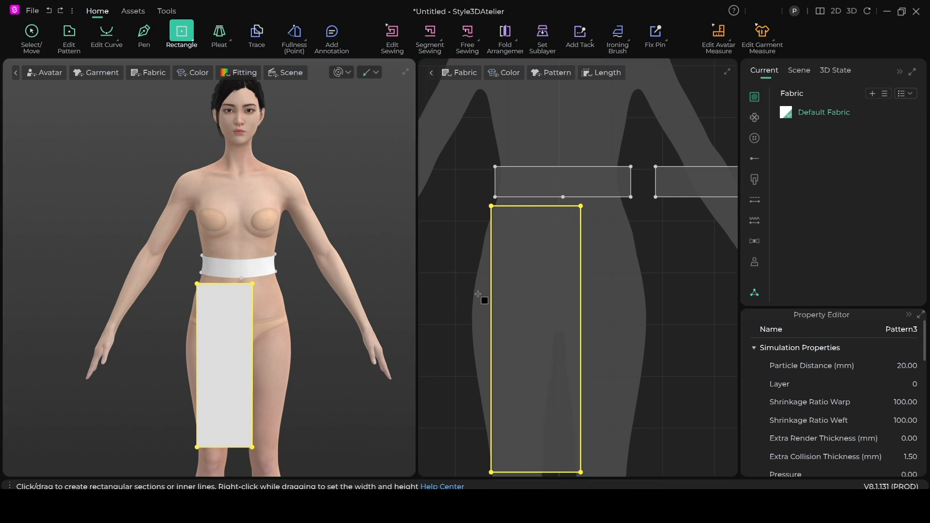
{"action": "left_click", "coordinate": [30, 40]}
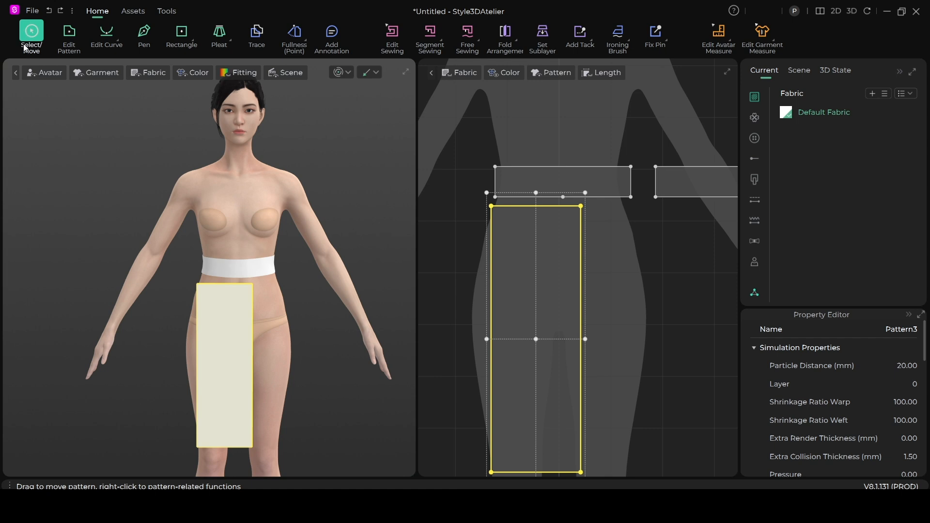
{"action": "right_click", "coordinate": [553, 280]}
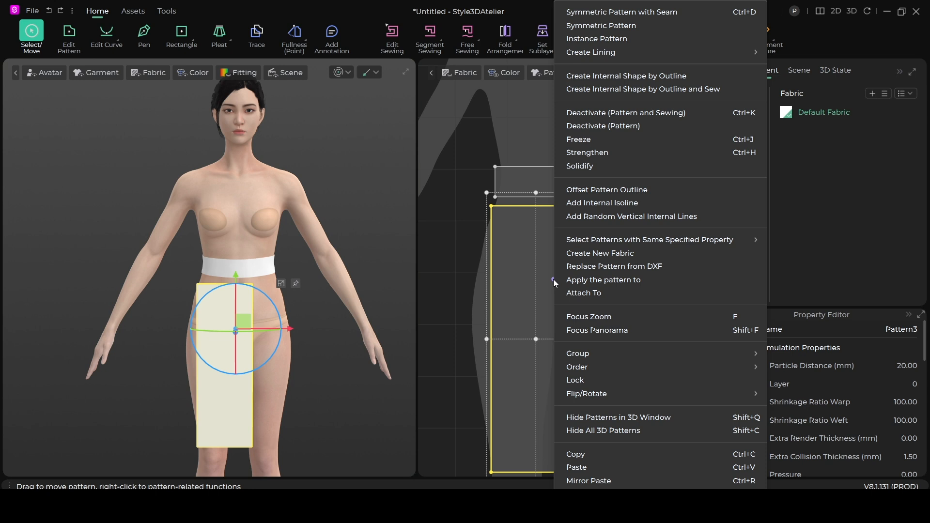
{"action": "left_click", "coordinate": [649, 453]}
{"action": "right_click", "coordinate": [521, 292]}
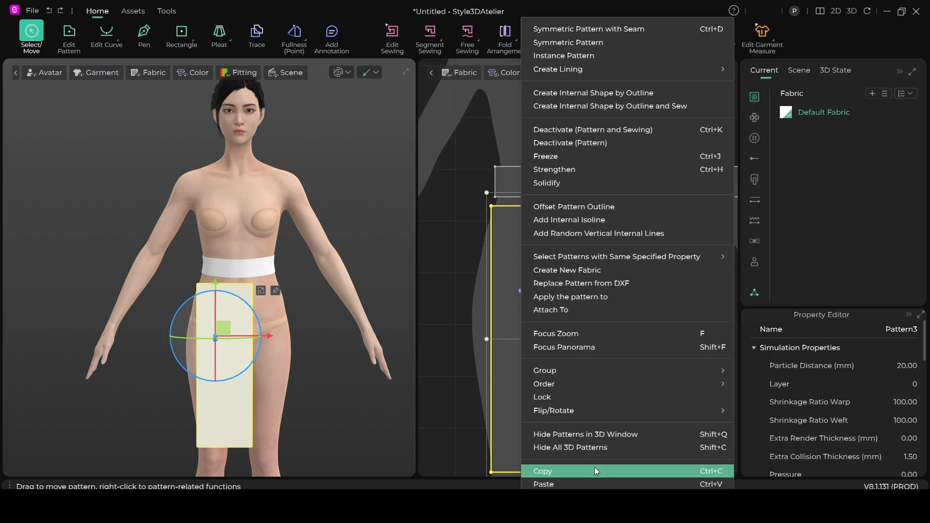
{"action": "left_click", "coordinate": [592, 484]}
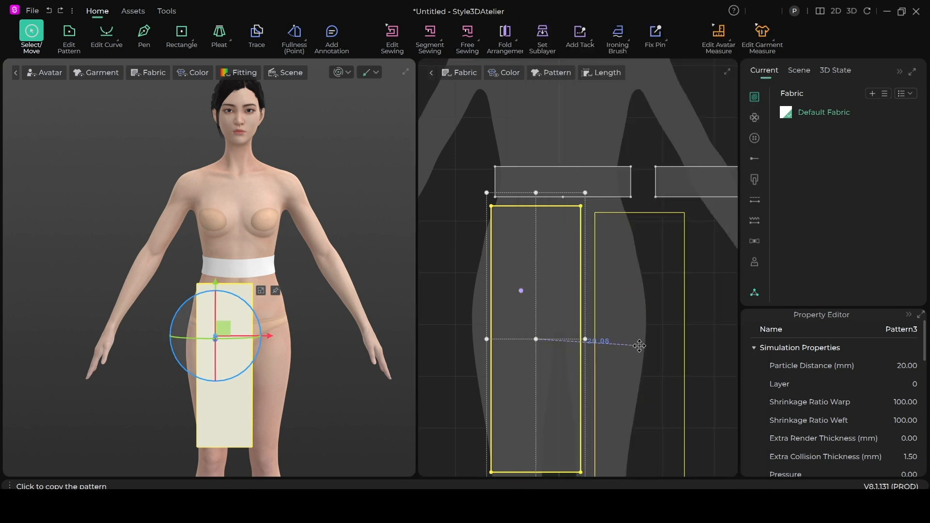
{"action": "left_click", "coordinate": [621, 352]}
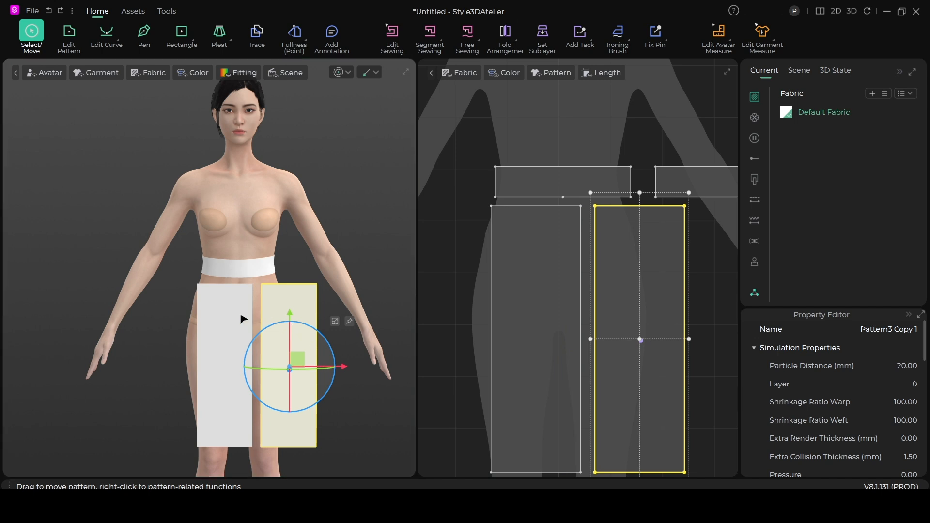
{"action": "left_click", "coordinate": [226, 316]}
{"action": "left_click_drag", "start_coordinate": [266, 318], "coordinate": [274, 300]}
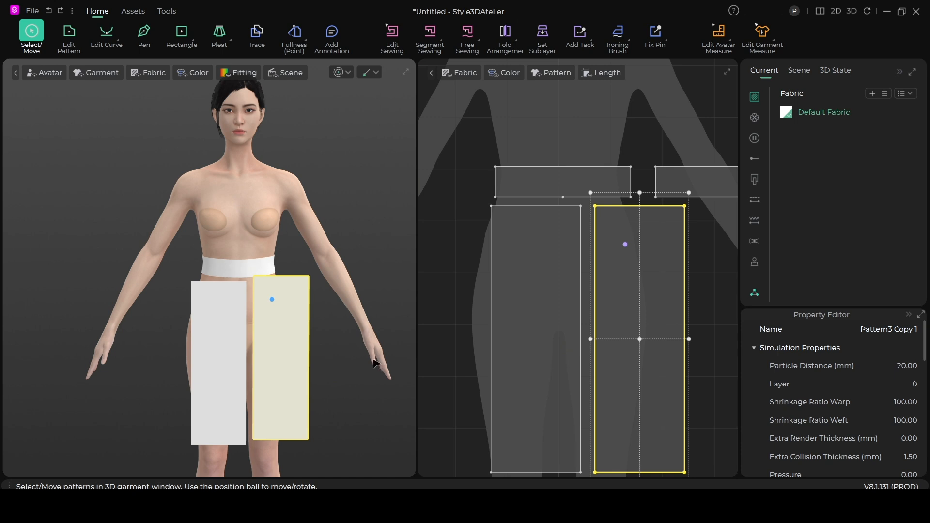
Move the back waistband piece farther away from the front pieces in the 2D pattern, clear of the avatar's body.
{"action": "scroll", "coordinate": [530, 359], "scroll_direction": "down", "scroll_amount": 5}
{"action": "scroll", "coordinate": [532, 353], "scroll_direction": "up", "scroll_amount": 1}
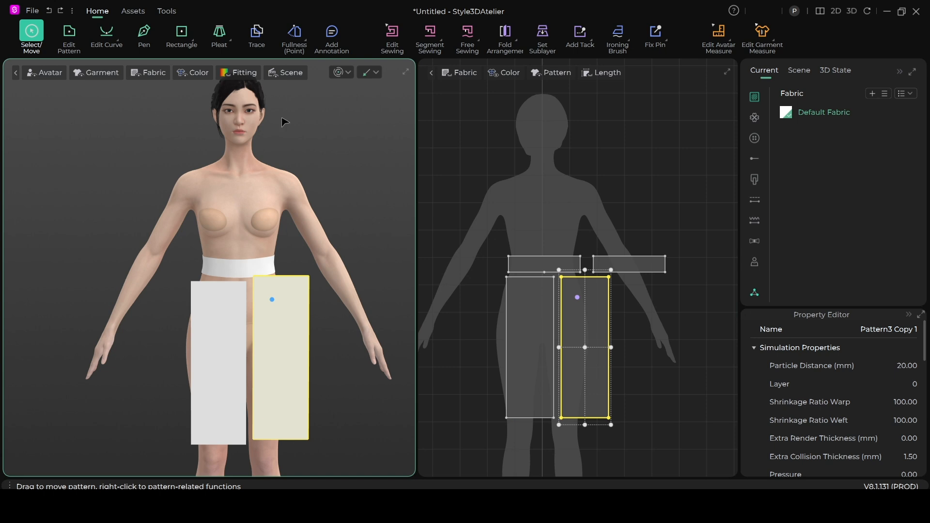
{"action": "middle_click_drag", "start_coordinate": [645, 271], "coordinate": [584, 253]}
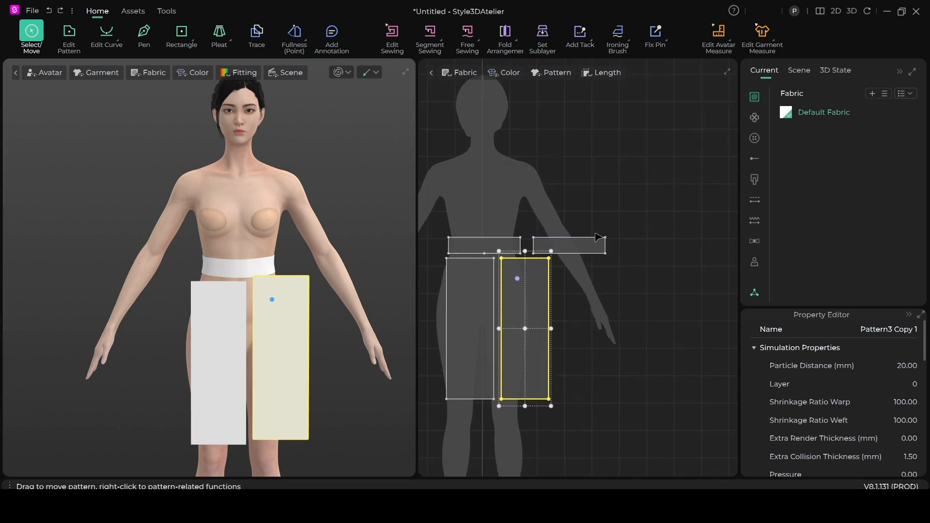
{"action": "left_click_drag", "start_coordinate": [594, 249], "coordinate": [652, 252]}
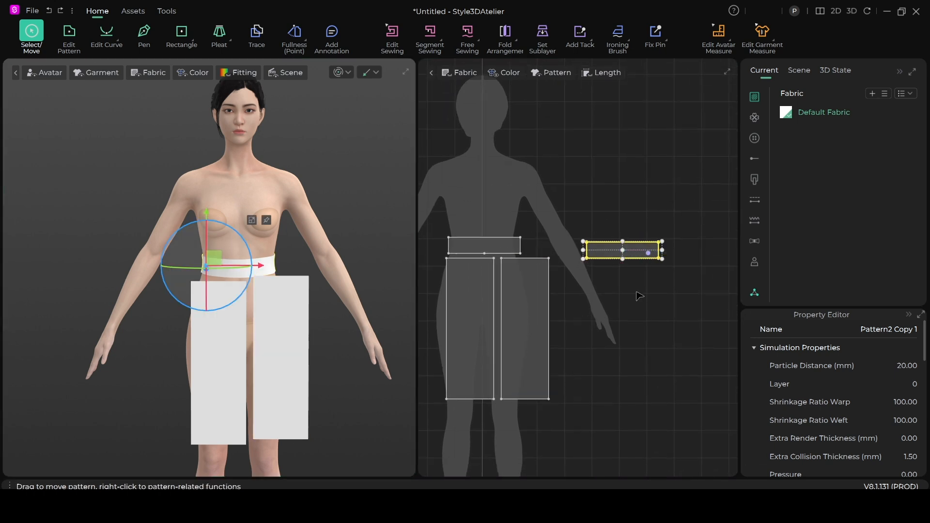
{"action": "left_click", "coordinate": [182, 31]}
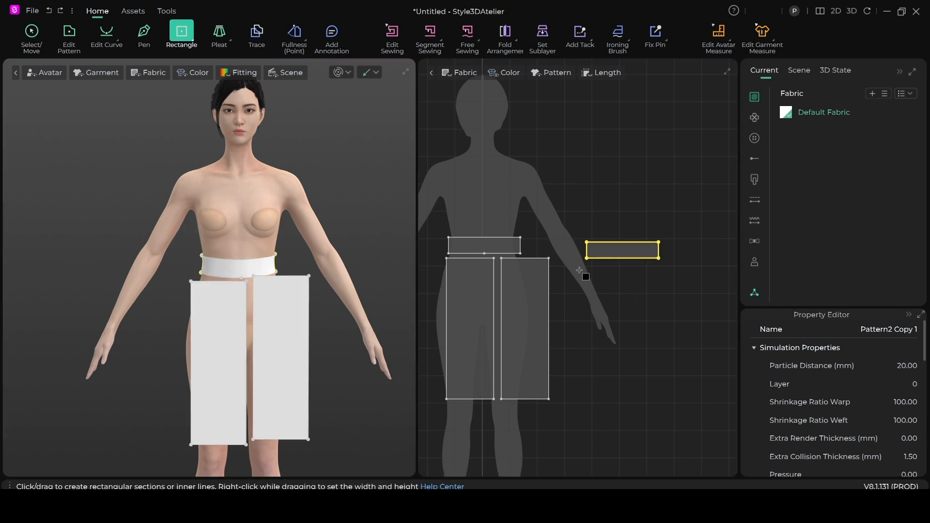
{"action": "left_click_drag", "start_coordinate": [579, 269], "coordinate": [673, 406]}
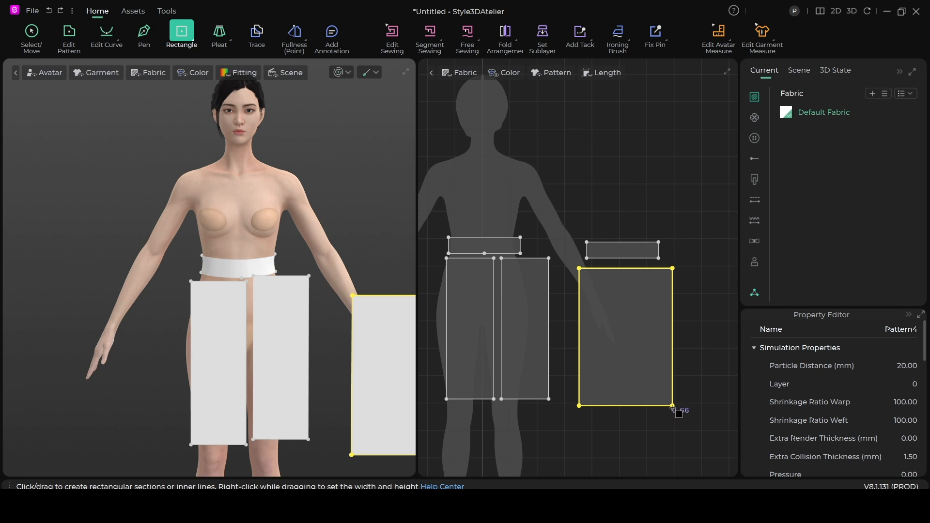
{"action": "key", "text": "ctrl+z"}
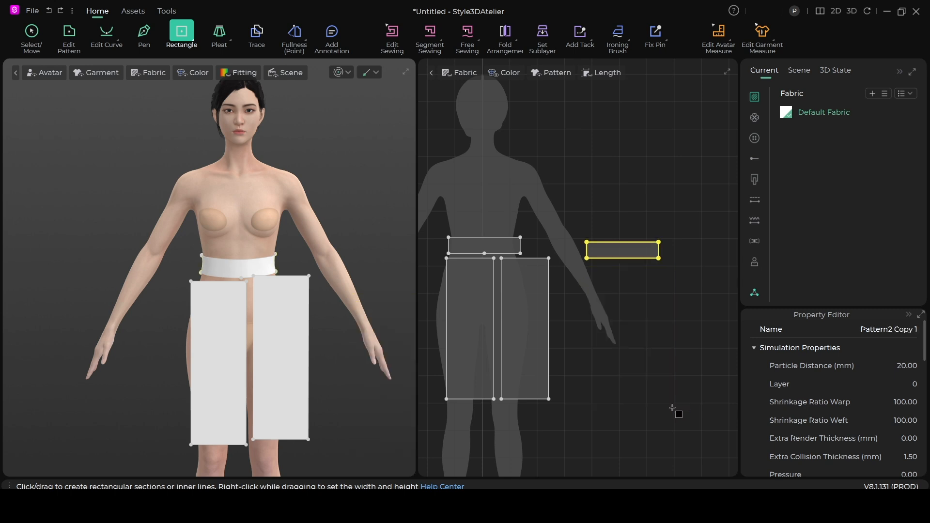
Copy the second front panel and paste it below the back waistband piece in the 2D pattern, aligned with its outer edge.
{"action": "left_click", "coordinate": [32, 33]}
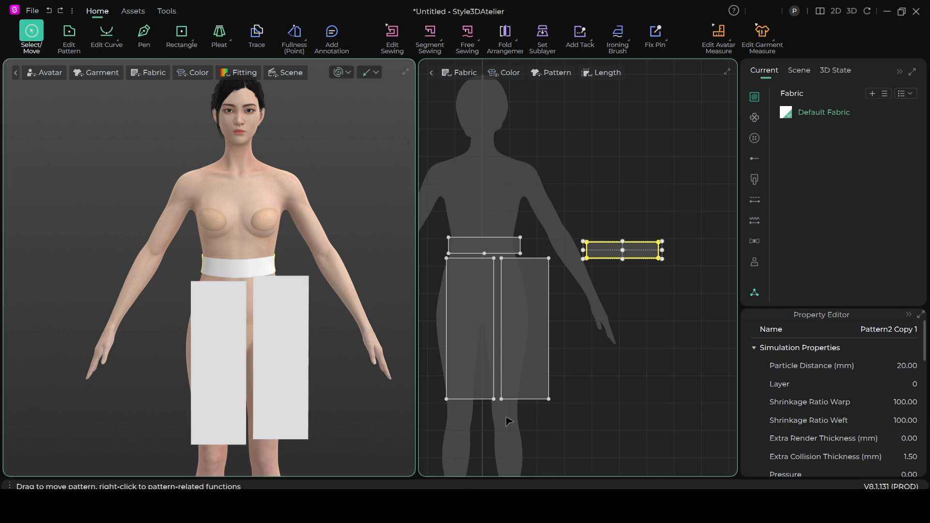
{"action": "left_click", "coordinate": [537, 334]}
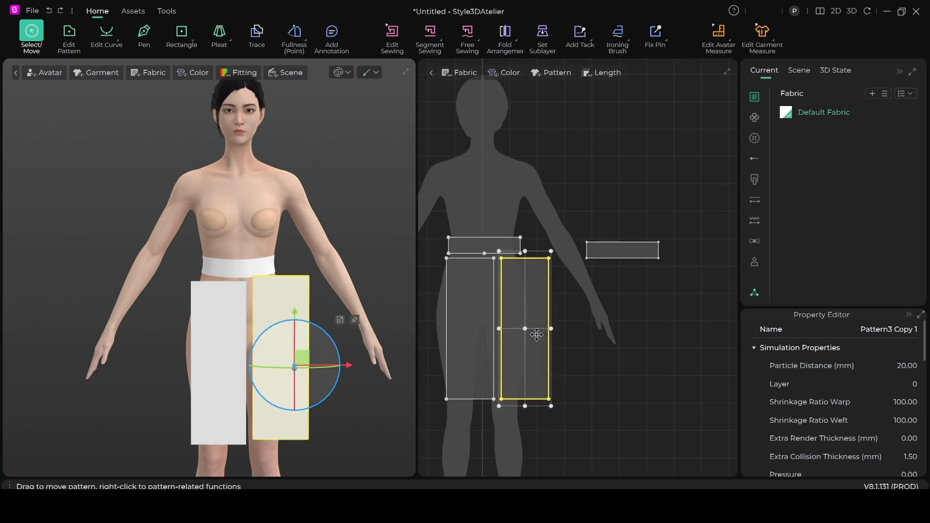
{"action": "right_click", "coordinate": [537, 335]}
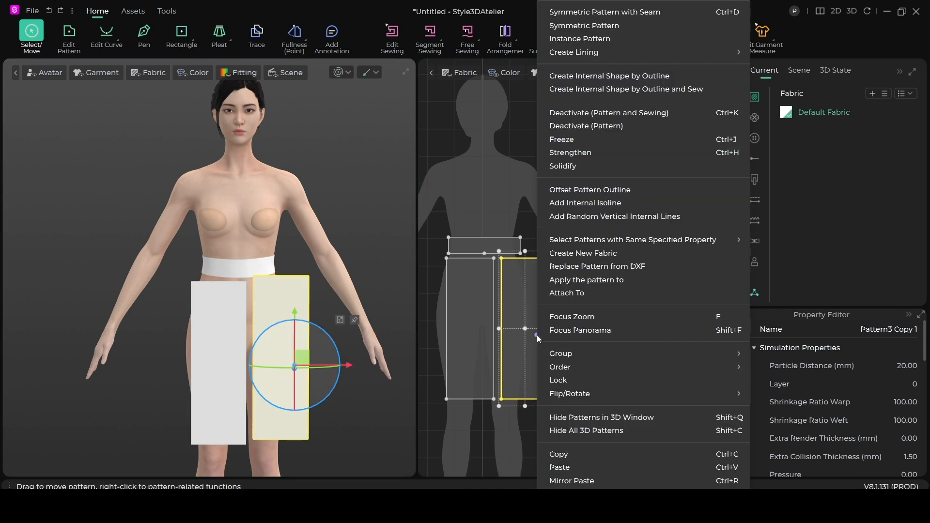
{"action": "left_click", "coordinate": [576, 450]}
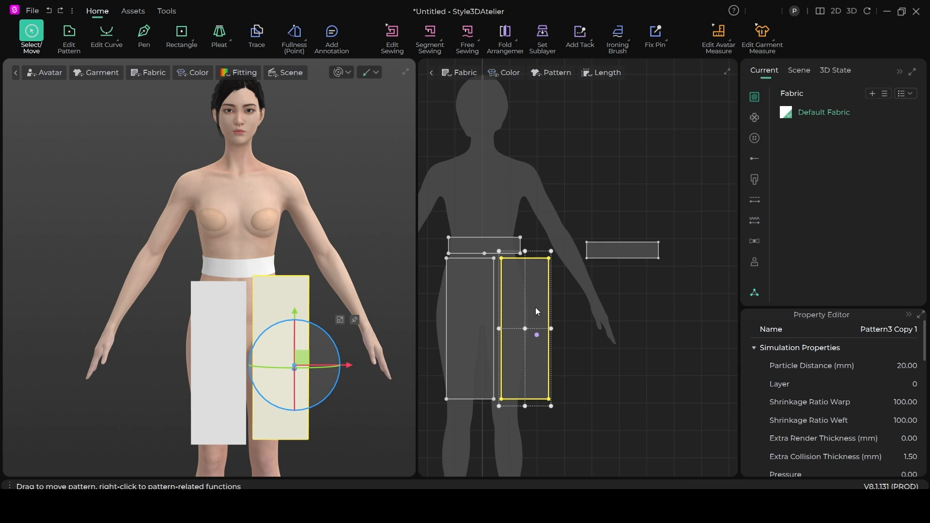
{"action": "right_click", "coordinate": [537, 313]}
{"action": "left_click", "coordinate": [575, 466]}
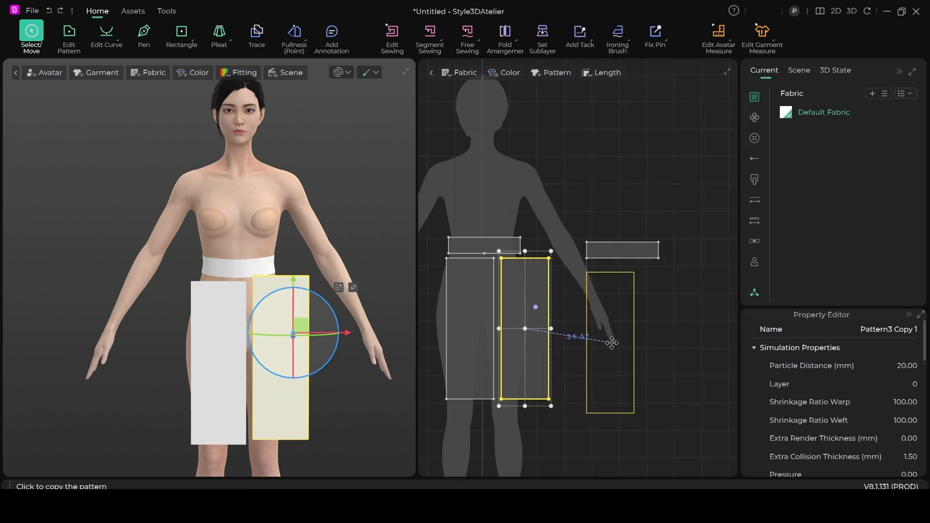
{"action": "left_click", "coordinate": [630, 386]}
{"action": "scroll", "coordinate": [639, 418], "scroll_direction": "up", "scroll_amount": 4}
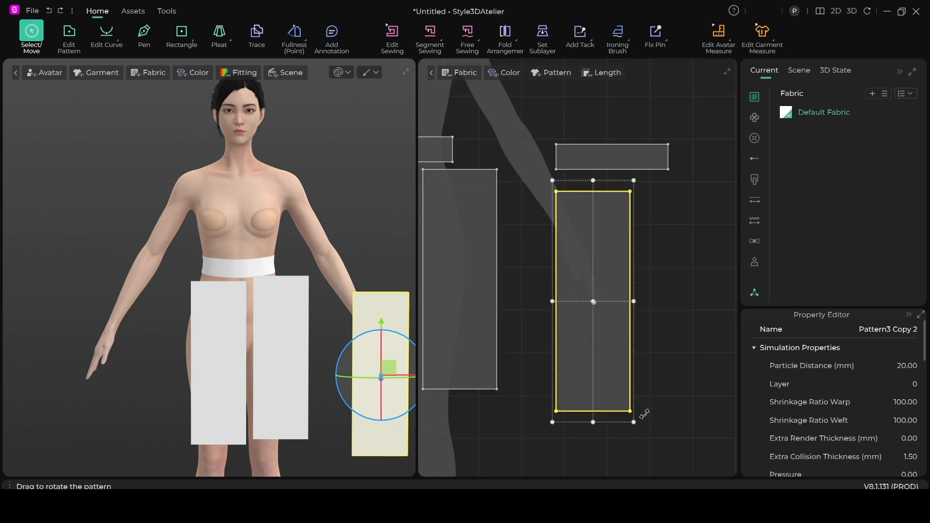
{"action": "left_click", "coordinate": [639, 457]}
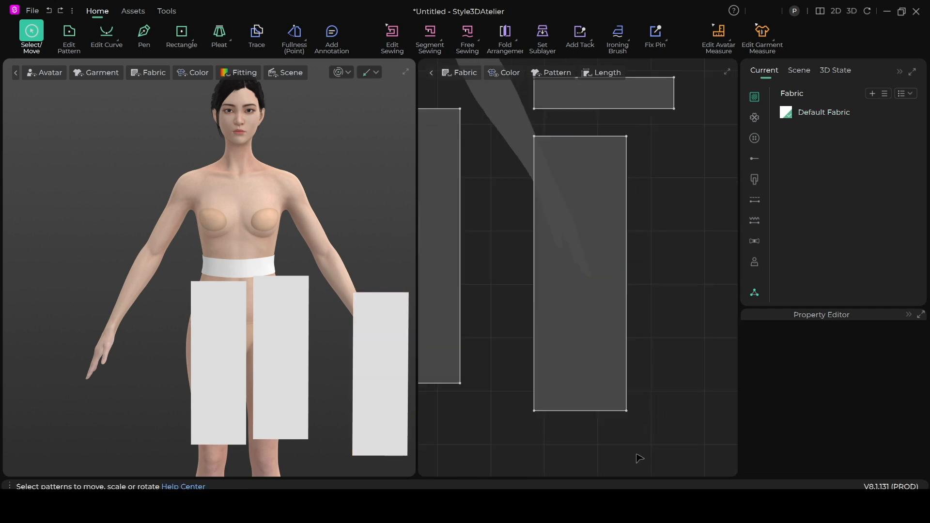
Widen the pasted back panel horizontally until it extends slightly beyond the width of the back waistband piece.
{"action": "left_click", "coordinate": [583, 264]}
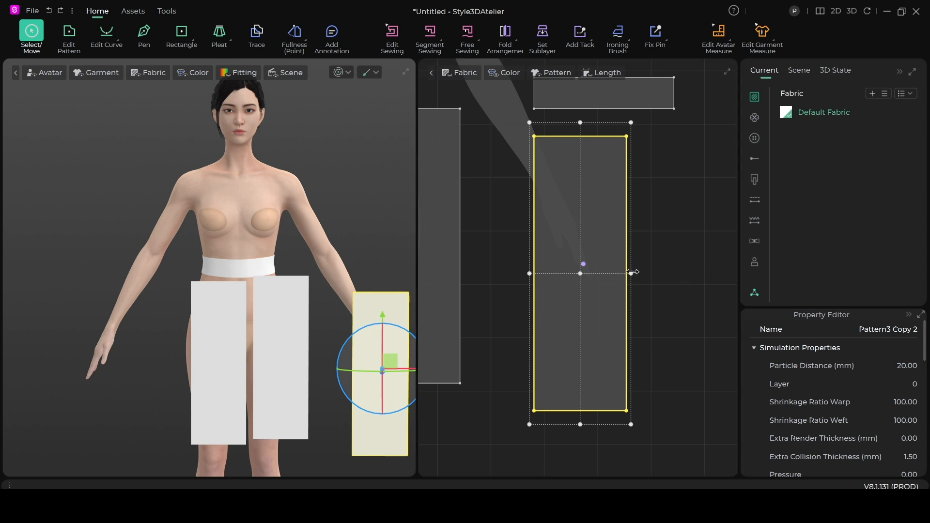
{"action": "left_click_drag", "start_coordinate": [633, 274], "coordinate": [689, 281]}
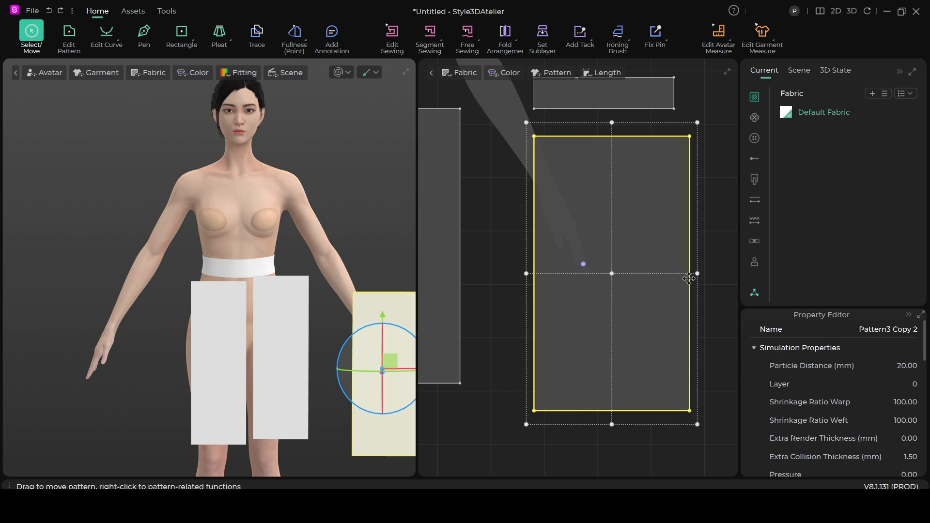
{"action": "left_click_drag", "start_coordinate": [697, 274], "coordinate": [702, 274]}
{"action": "key", "text": "ctrl+s"}
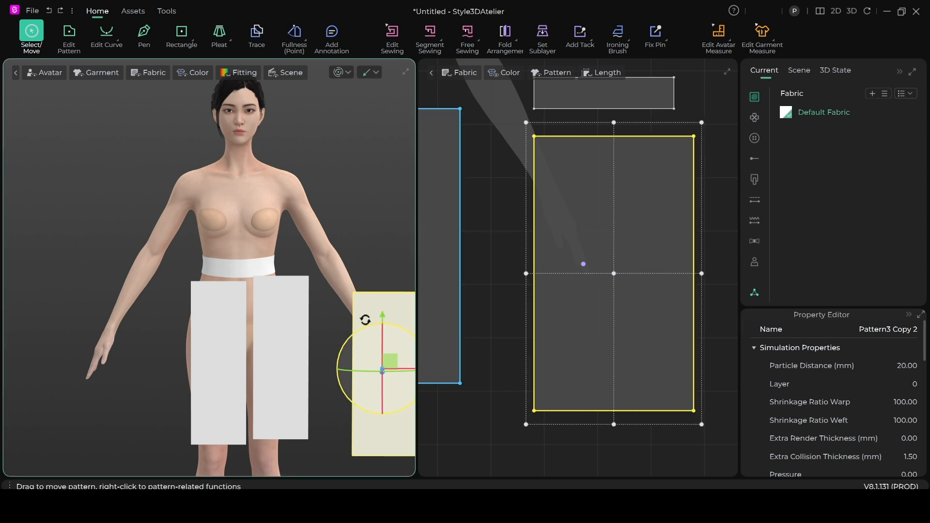
Move the wide back panel in 3D to the middle of the avatar and place it behind the body.
{"action": "scroll", "coordinate": [383, 334], "scroll_direction": "down", "scroll_amount": 2}
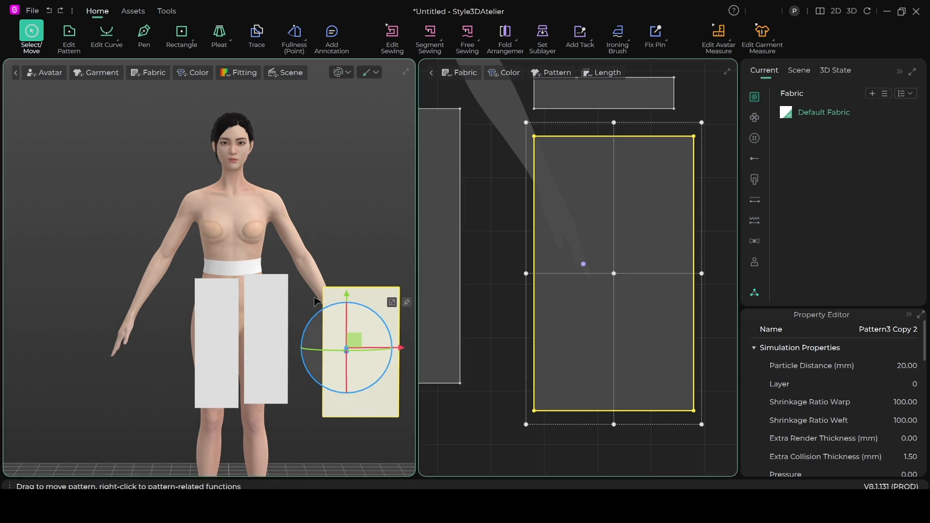
{"action": "left_click_drag", "start_coordinate": [353, 347], "coordinate": [226, 297]}
{"action": "right_click_drag", "start_coordinate": [330, 315], "coordinate": [167, 344]}
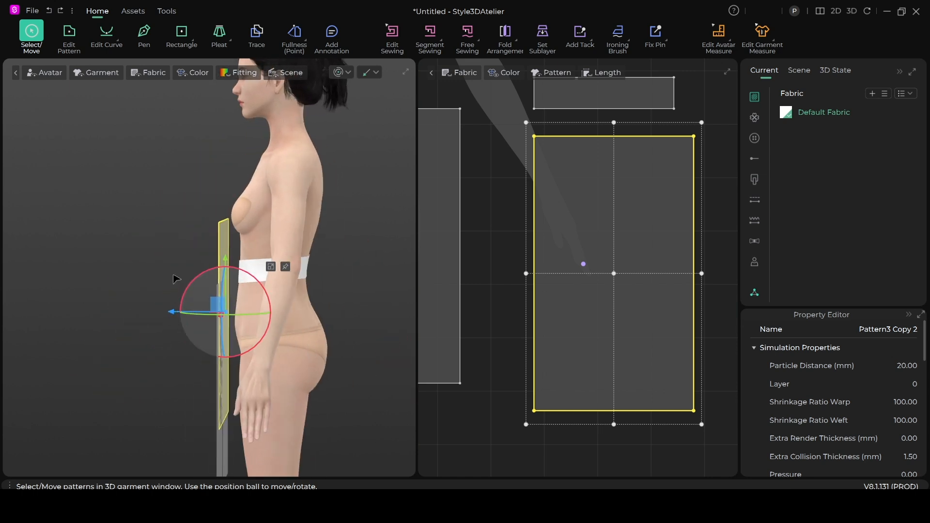
{"action": "left_click_drag", "start_coordinate": [225, 245], "coordinate": [329, 268]}
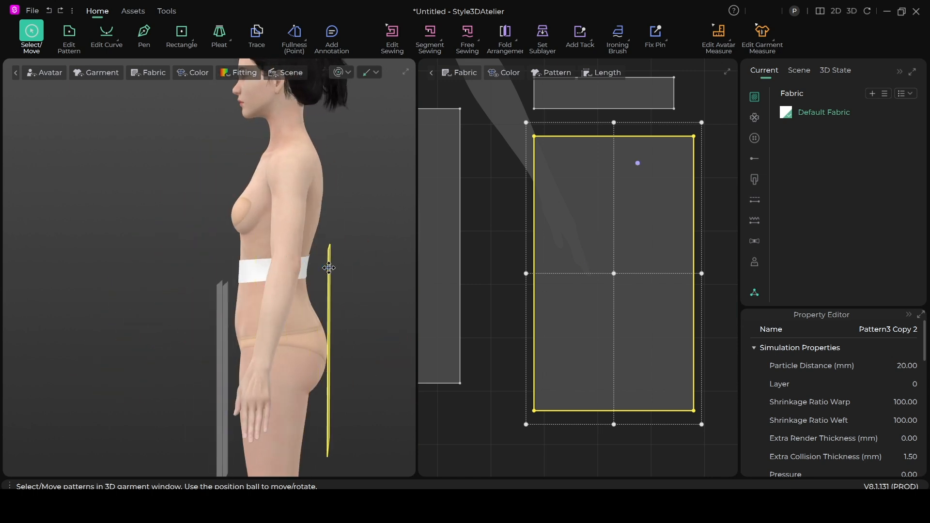
{"action": "right_click_drag", "start_coordinate": [336, 293], "coordinate": [206, 361]}
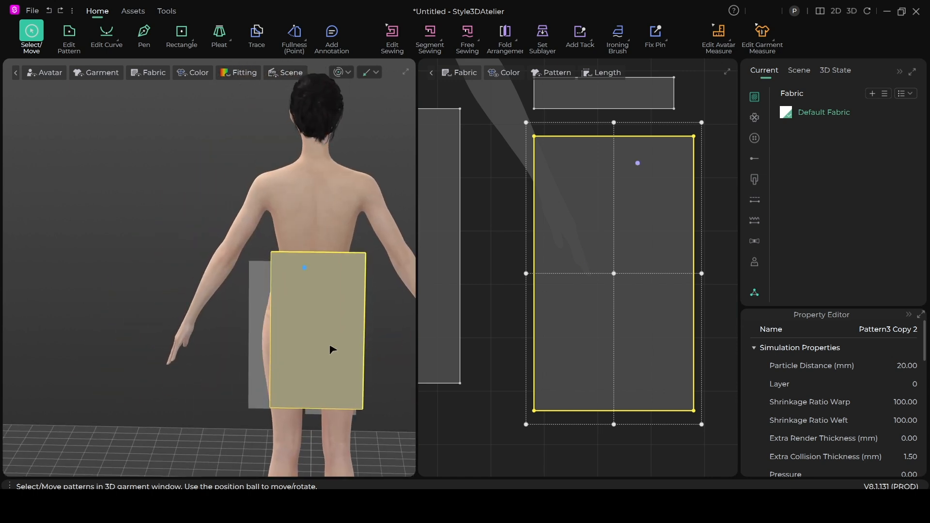
Flip the back panel horizontally in 3D and lower it to just below the back waistband.
{"action": "right_click", "coordinate": [325, 317]}
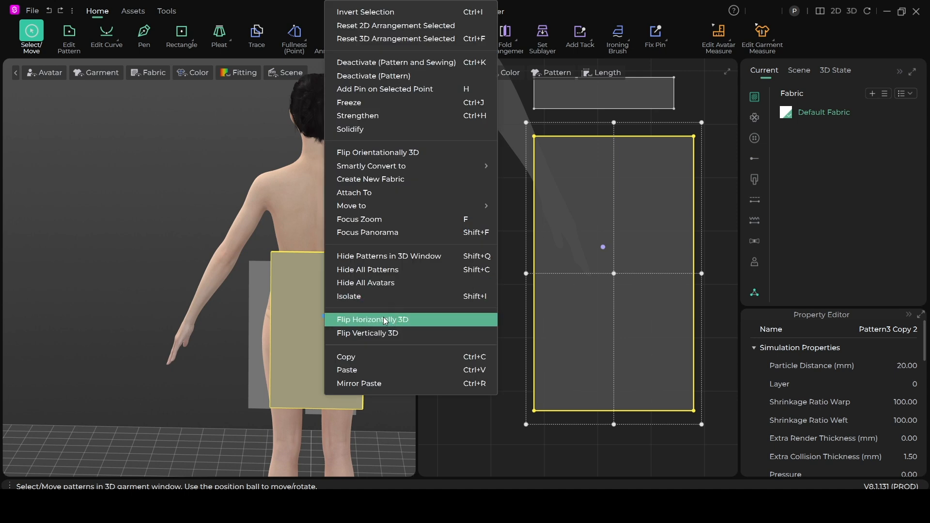
{"action": "left_click", "coordinate": [368, 319]}
{"action": "left_click_drag", "start_coordinate": [278, 279], "coordinate": [275, 304]}
{"action": "right_click_drag", "start_coordinate": [274, 304], "coordinate": [334, 307]}
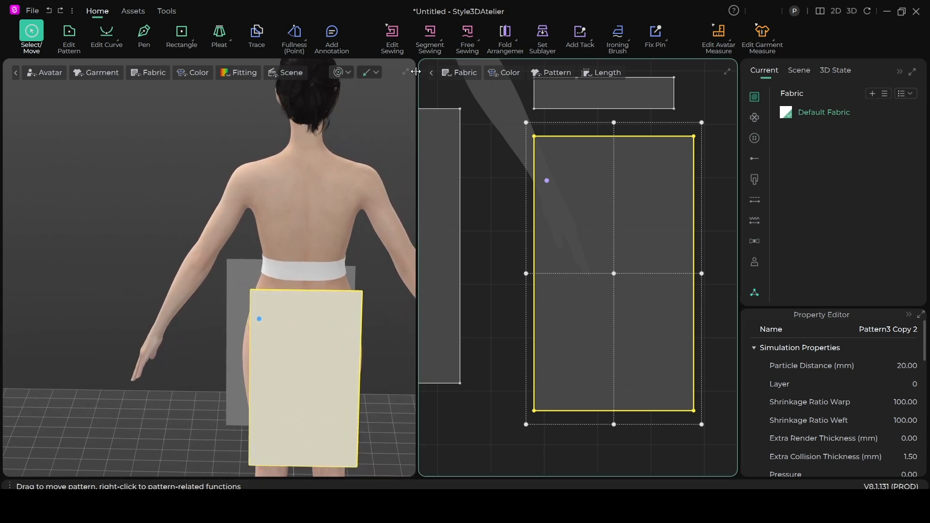
Sew the top edge of the wide back panel to the lower edge of the back waistband using Segment Sewing.
{"action": "left_click", "coordinate": [429, 33]}
{"action": "scroll", "coordinate": [307, 322], "scroll_direction": "up", "scroll_amount": 2}
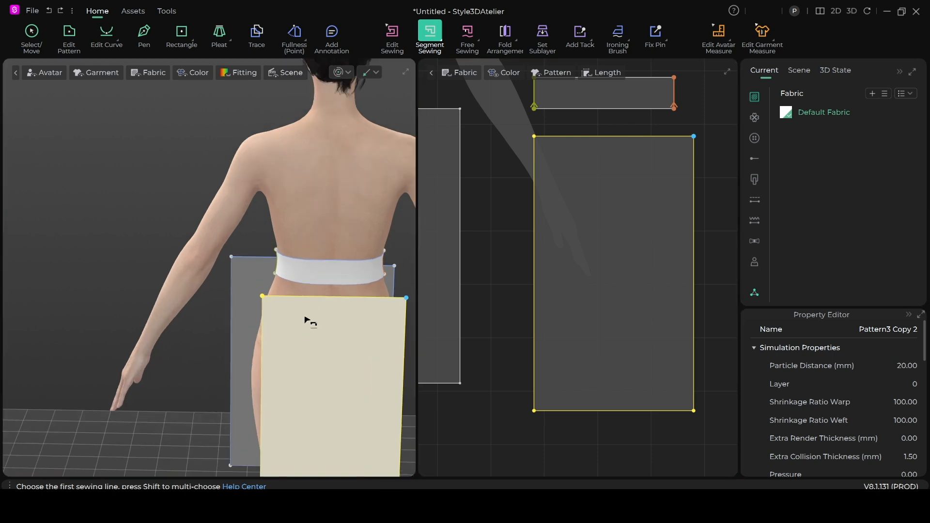
{"action": "left_click", "coordinate": [310, 290]}
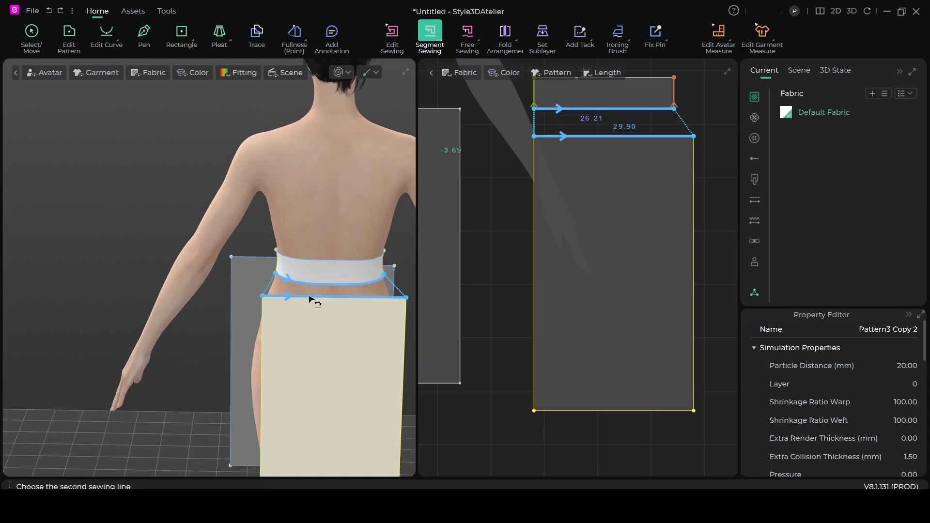
{"action": "left_click", "coordinate": [310, 299]}
Sew the outer edge of the front panel on the avatar's left to the adjacent side edge of the back panel.
{"action": "right_click_drag", "start_coordinate": [306, 317], "coordinate": [181, 314]}
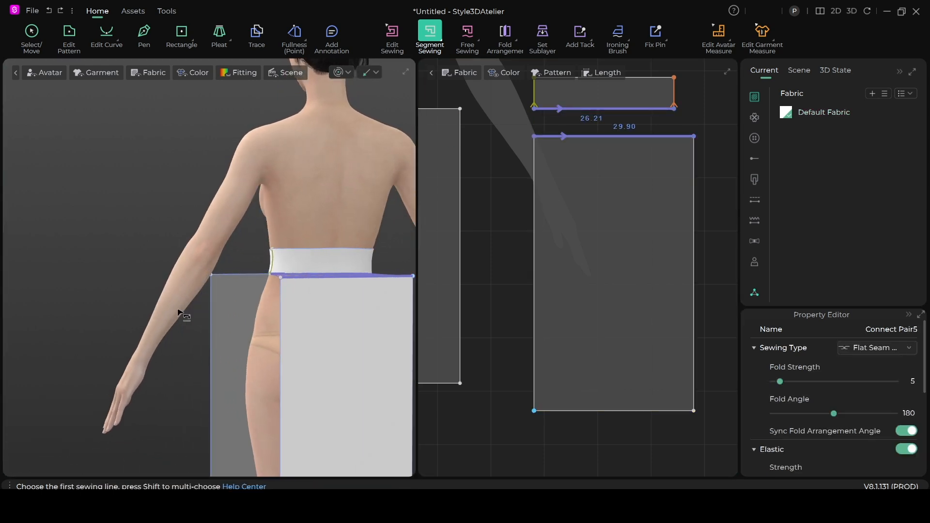
{"action": "left_click", "coordinate": [210, 315]}
{"action": "left_click", "coordinate": [280, 327]}
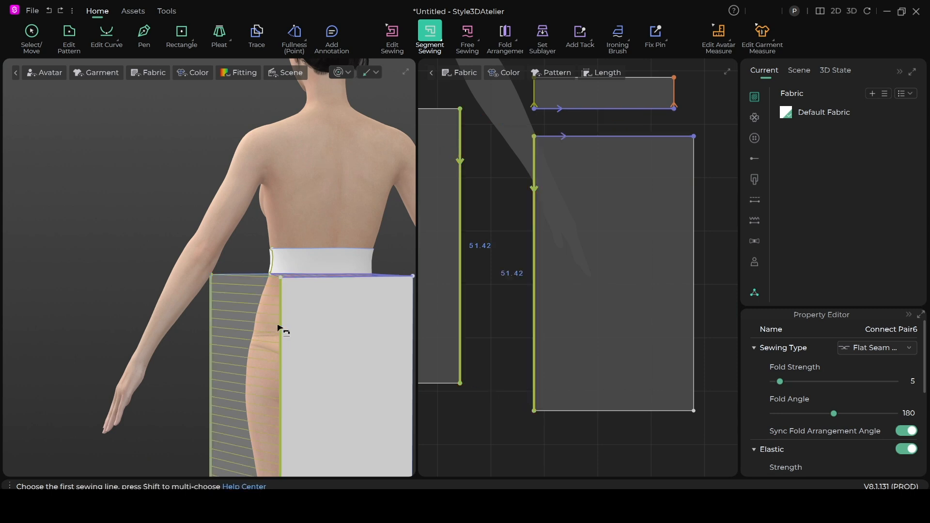
Sew the inner edges of the two front panels together along the center front.
{"action": "right_click_drag", "start_coordinate": [246, 336], "coordinate": [368, 349]}
{"action": "left_click", "coordinate": [302, 325]}
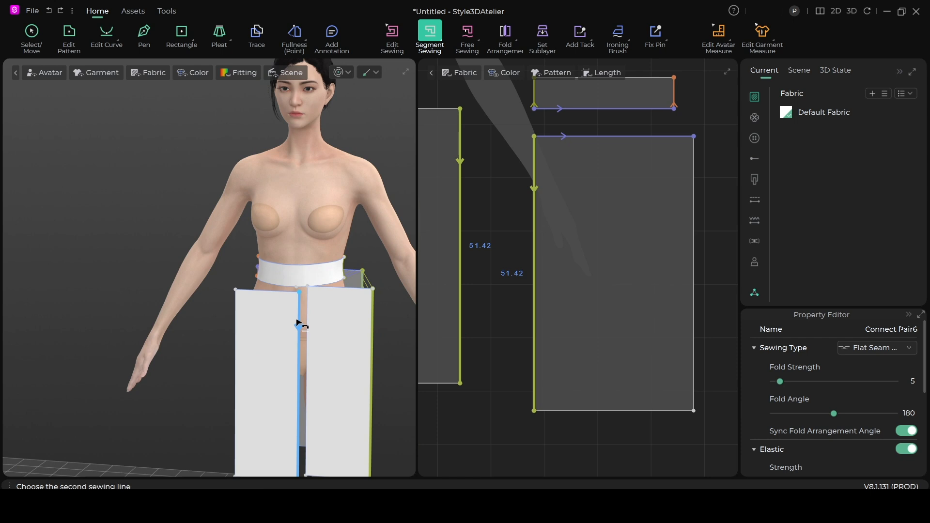
{"action": "left_click", "coordinate": [307, 323]}
Sew the remaining side edge of the back panel to the outer edge of the front panel on the avatar's right.
{"action": "right_click_drag", "start_coordinate": [260, 347], "coordinate": [309, 334]}
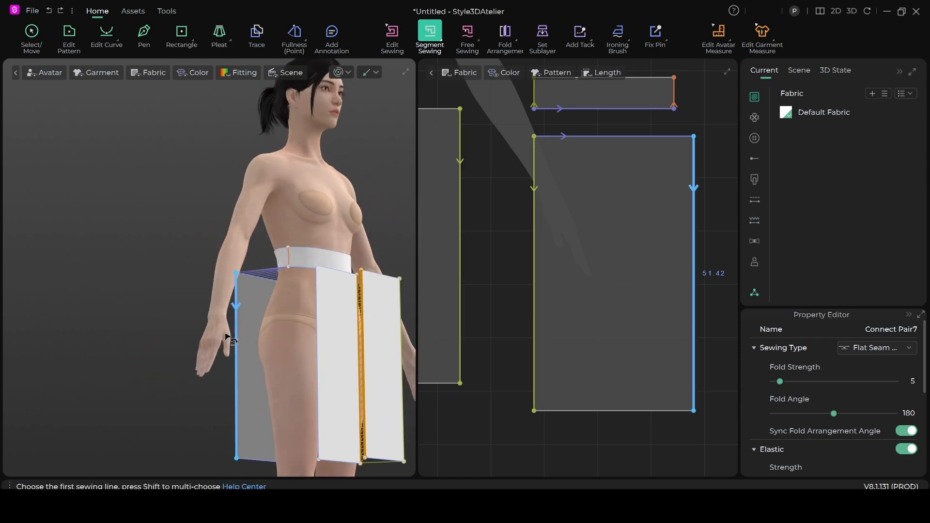
{"action": "left_click", "coordinate": [236, 327]}
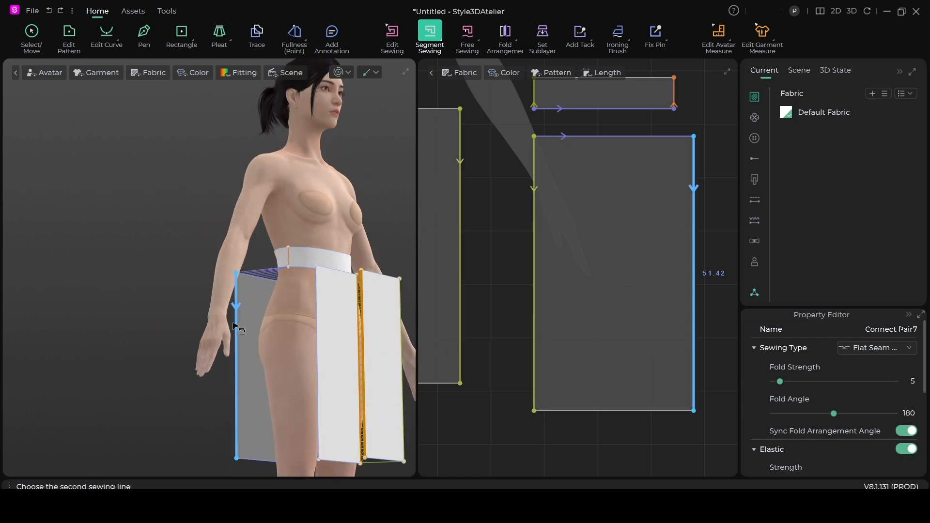
{"action": "left_click", "coordinate": [314, 328]}
Sew the top edge of each front panel to the matching half of the front waistband's lower edge.
{"action": "right_click_drag", "start_coordinate": [318, 336], "coordinate": [185, 325]}
{"action": "scroll", "coordinate": [292, 358], "scroll_direction": "up", "scroll_amount": 3}
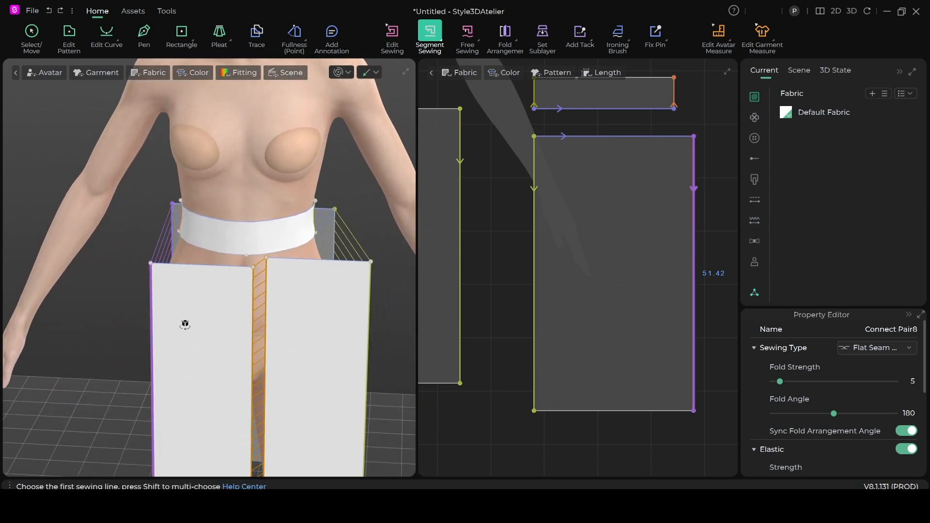
{"action": "left_click", "coordinate": [190, 251]}
{"action": "left_click", "coordinate": [185, 265]}
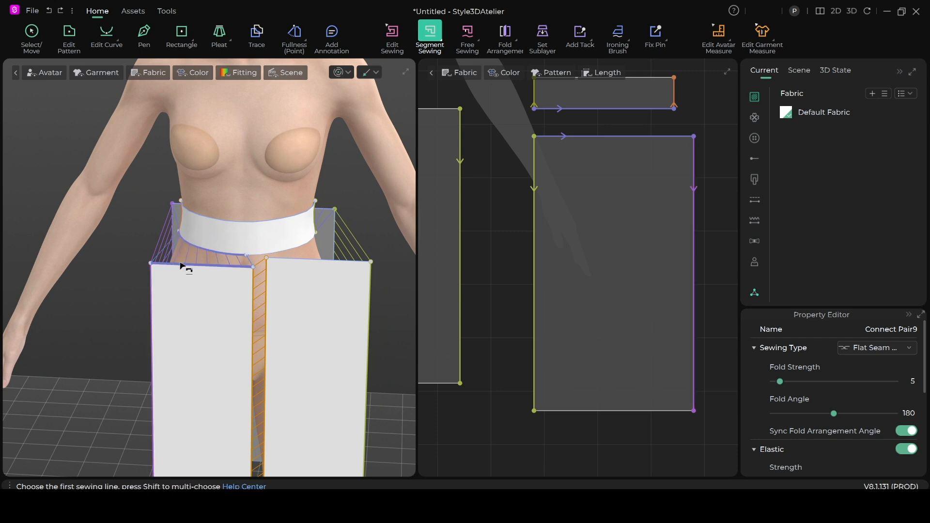
{"action": "left_click", "coordinate": [295, 250]}
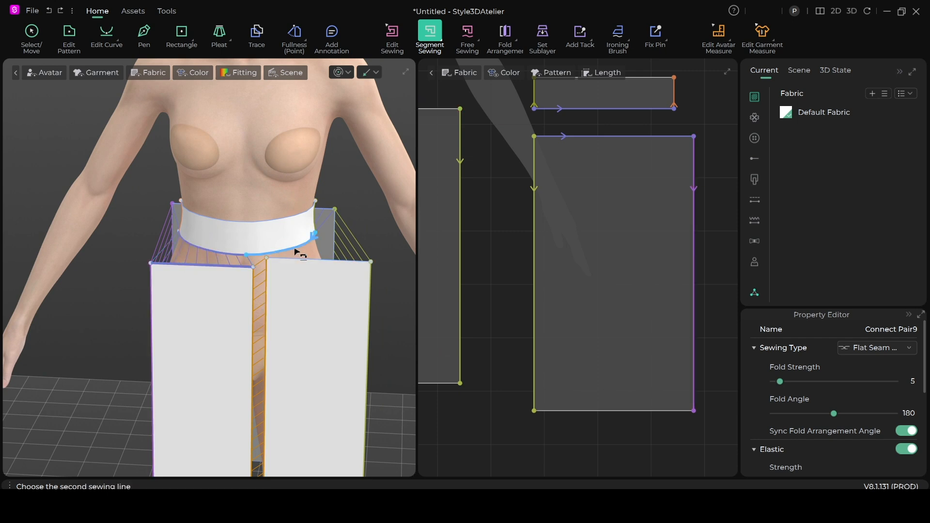
{"action": "left_click", "coordinate": [344, 262]}
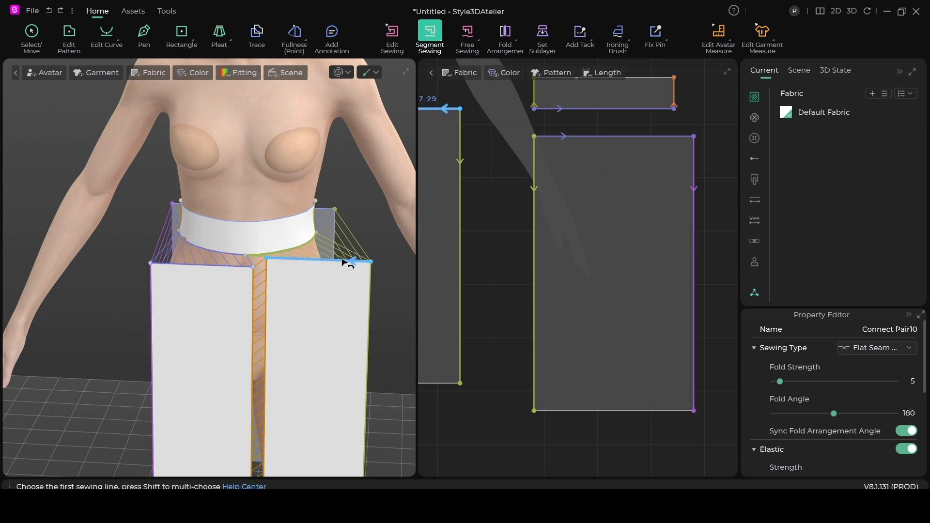
Drape the sewn skirt on the avatar with Simulate Accurate and pull at the avatar's left front panel near the hem.
{"action": "left_click", "coordinate": [339, 72]}
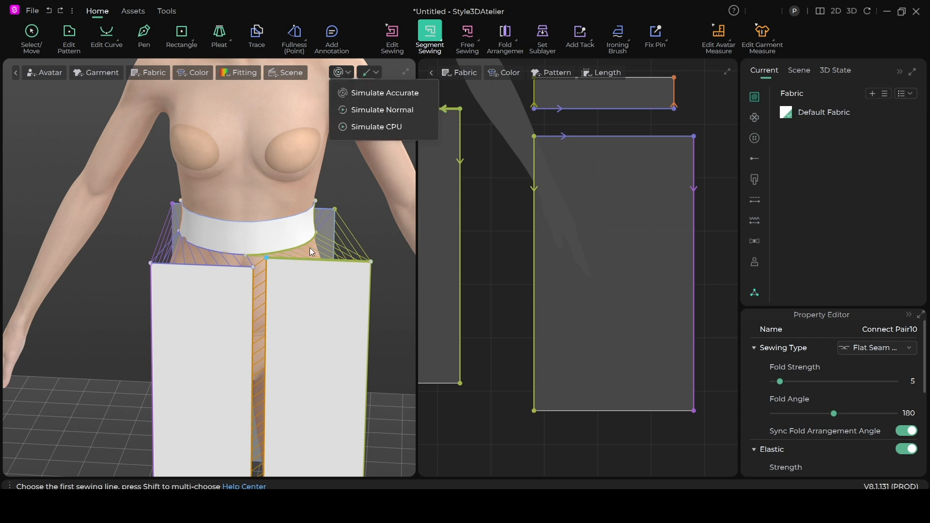
{"action": "left_click", "coordinate": [360, 93]}
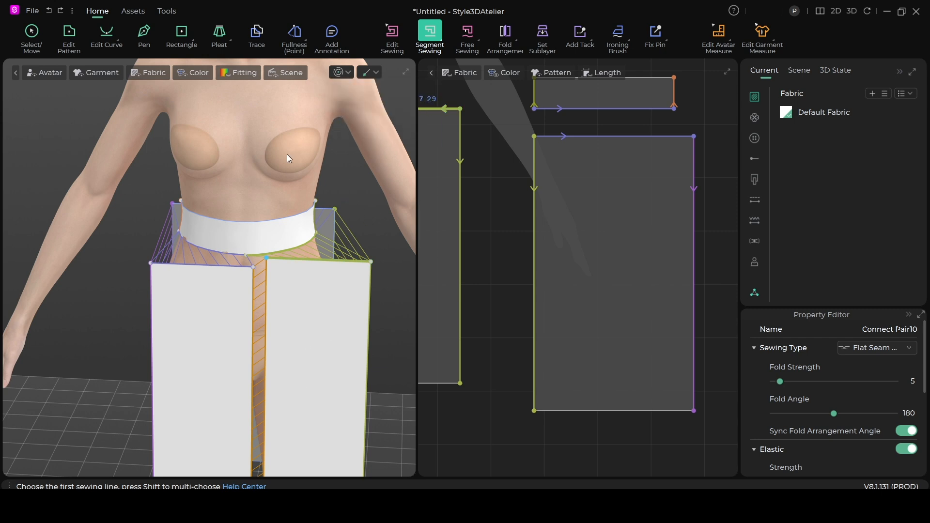
{"action": "scroll", "coordinate": [253, 275], "scroll_direction": "down", "scroll_amount": 5}
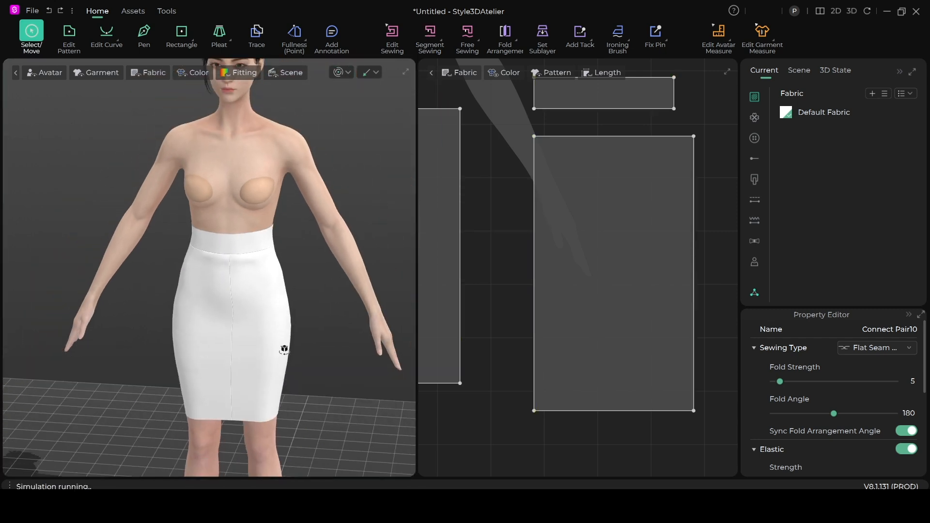
{"action": "right_click_drag", "start_coordinate": [254, 338], "coordinate": [242, 353]}
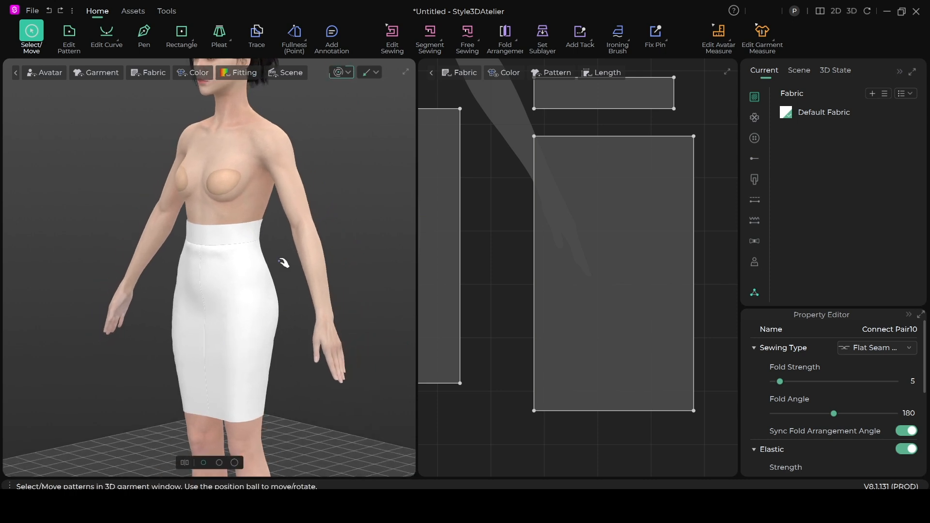
{"action": "left_click", "coordinate": [267, 261]}
{"action": "left_click", "coordinate": [266, 366]}
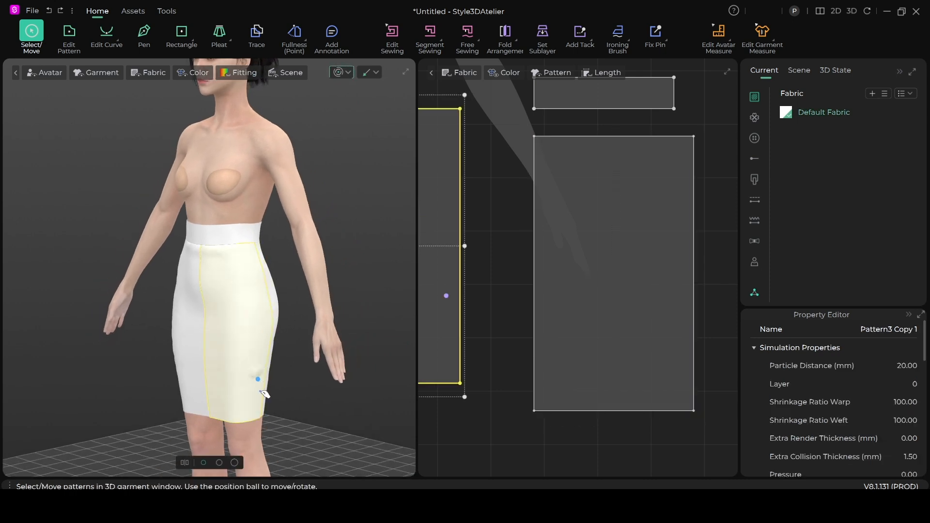
{"action": "left_click_drag", "start_coordinate": [266, 403], "coordinate": [247, 406]}
{"action": "key", "text": "n"}
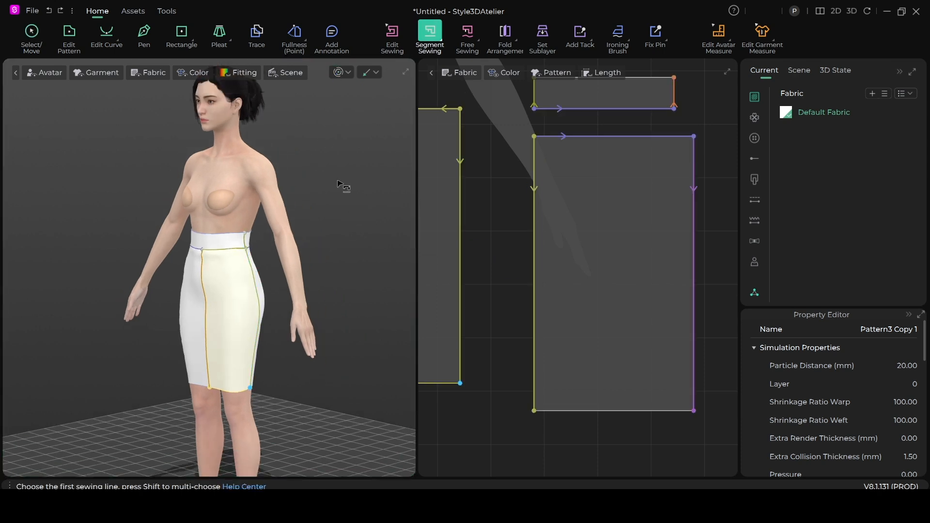
Move both front panels slightly down from the waistband in the 2D pattern, level with each other and with a wider gap between them.
{"action": "left_click", "coordinate": [31, 33]}
{"action": "right_click_drag", "start_coordinate": [146, 293], "coordinate": [353, 312]}
{"action": "scroll", "coordinate": [250, 287], "scroll_direction": "up", "scroll_amount": 4}
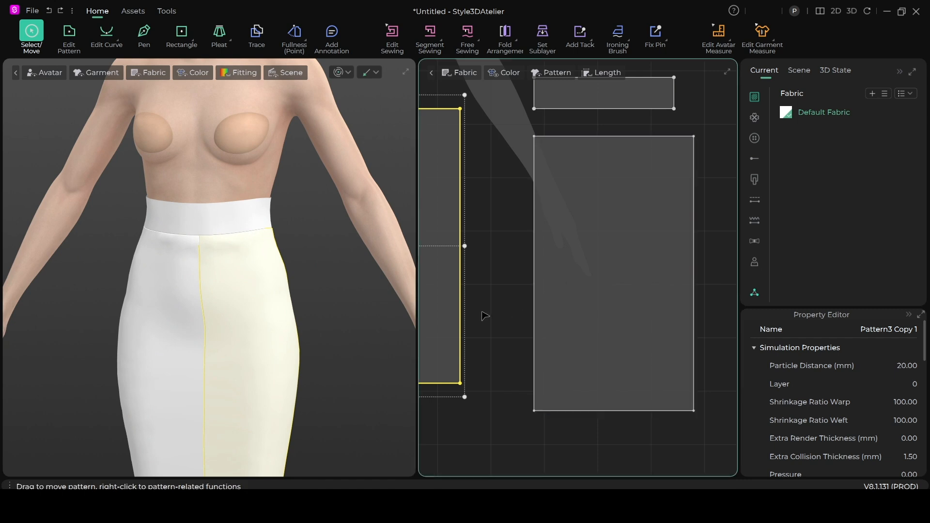
{"action": "scroll", "coordinate": [481, 315], "scroll_direction": "down", "scroll_amount": 6}
{"action": "scroll", "coordinate": [614, 313], "scroll_direction": "up", "scroll_amount": 5}
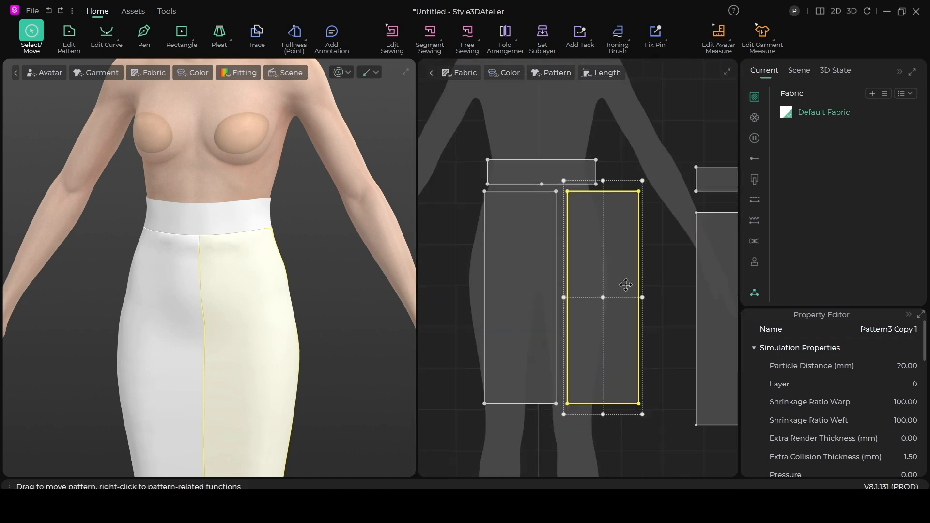
{"action": "left_click", "coordinate": [497, 209]}
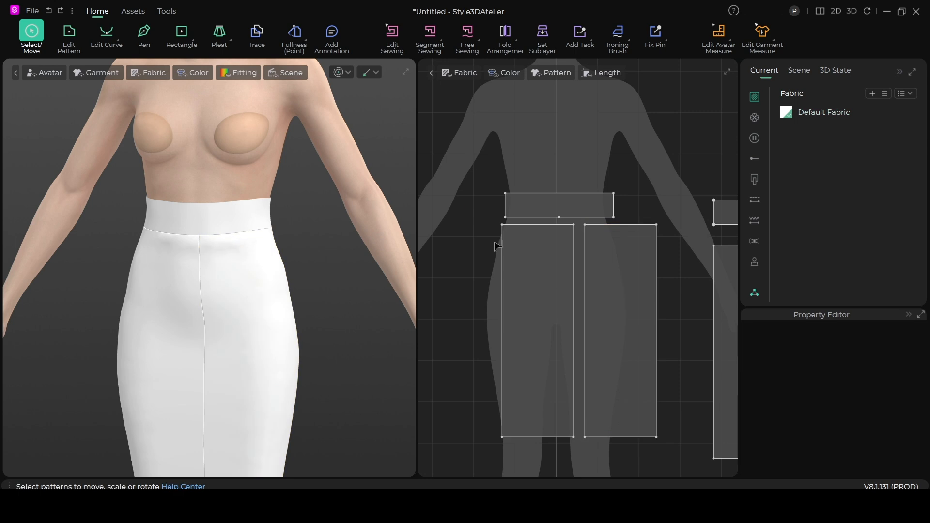
{"action": "left_click_drag", "start_coordinate": [517, 288], "coordinate": [503, 301]}
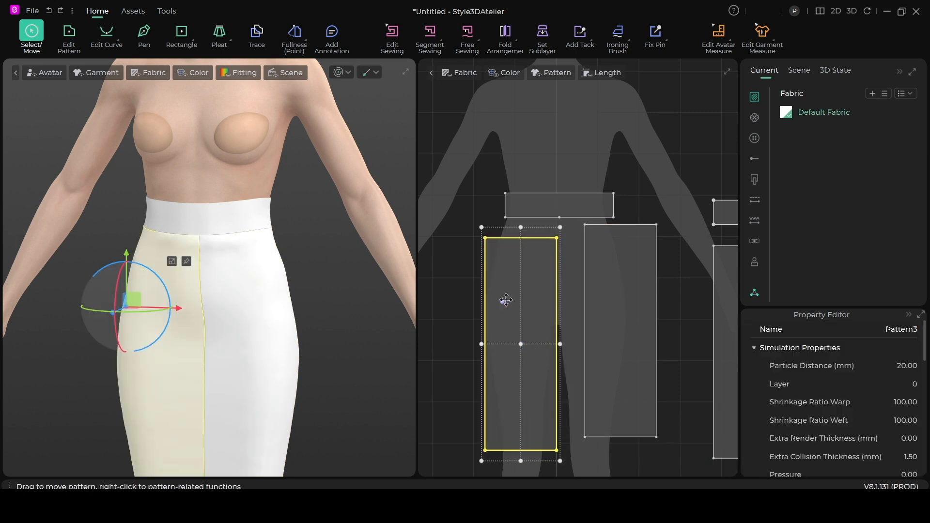
{"action": "key", "text": "ctrl+c"}
{"action": "key", "text": "ctrl+r"}
{"action": "left_click", "coordinate": [589, 301]}
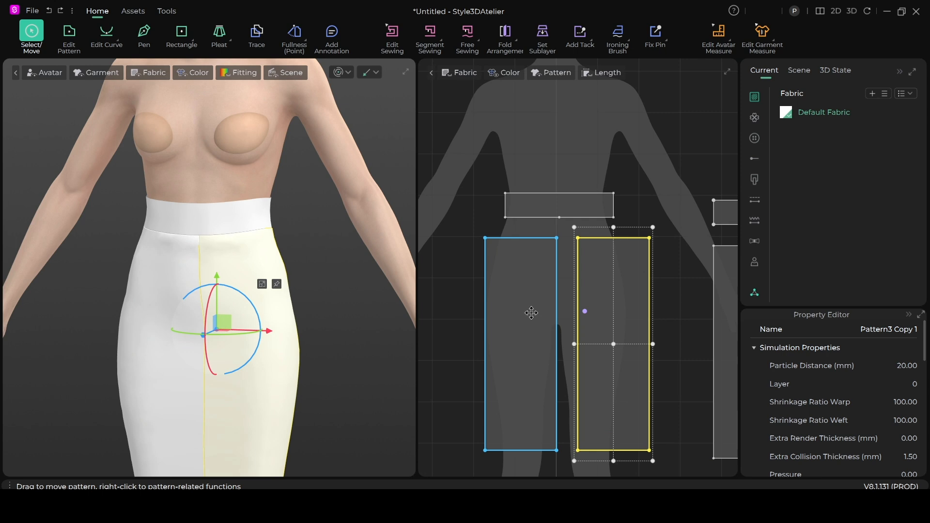
{"action": "left_click", "coordinate": [455, 367]}
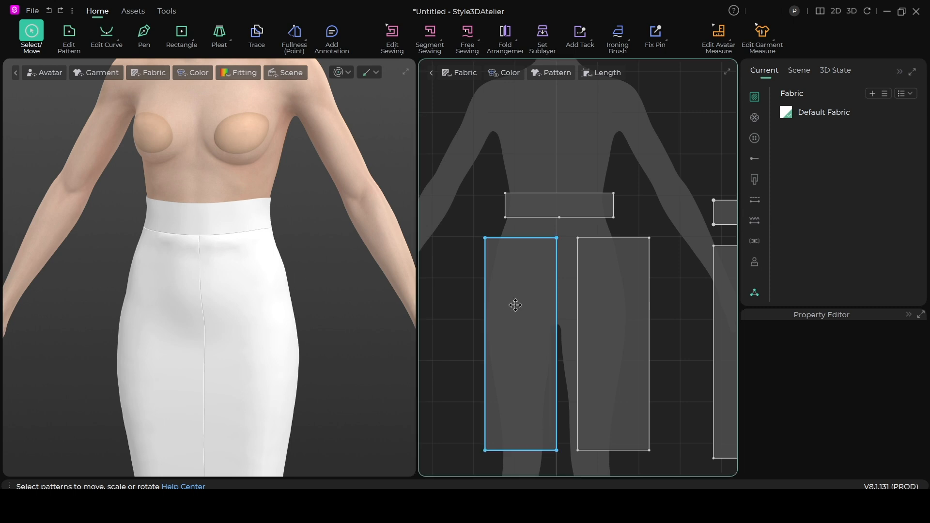
Delete the center-front seam joining the two front panels.
{"action": "left_click", "coordinate": [393, 35]}
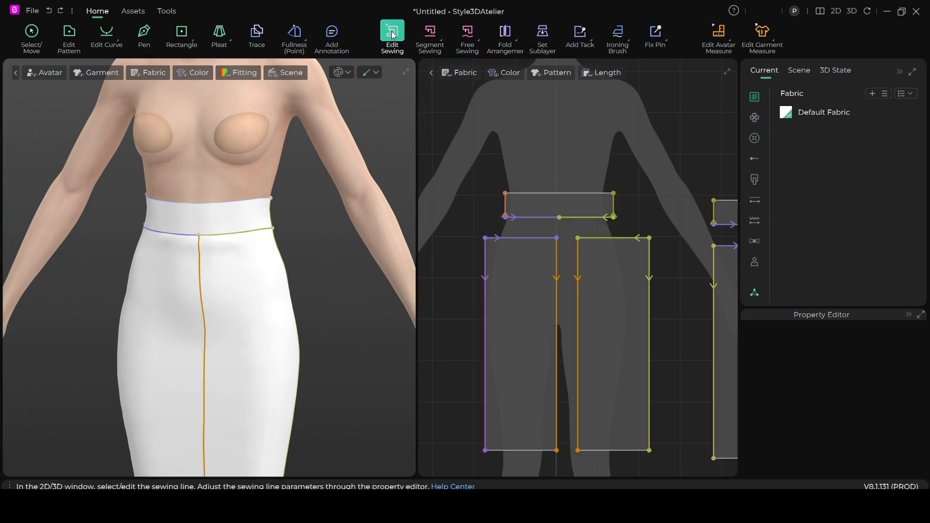
{"action": "right_click", "coordinate": [555, 321]}
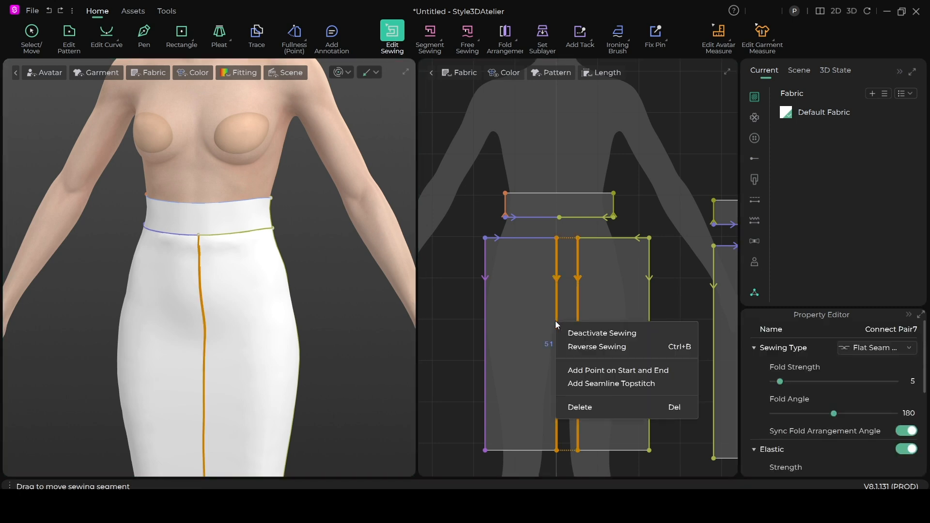
{"action": "left_click", "coordinate": [579, 408]}
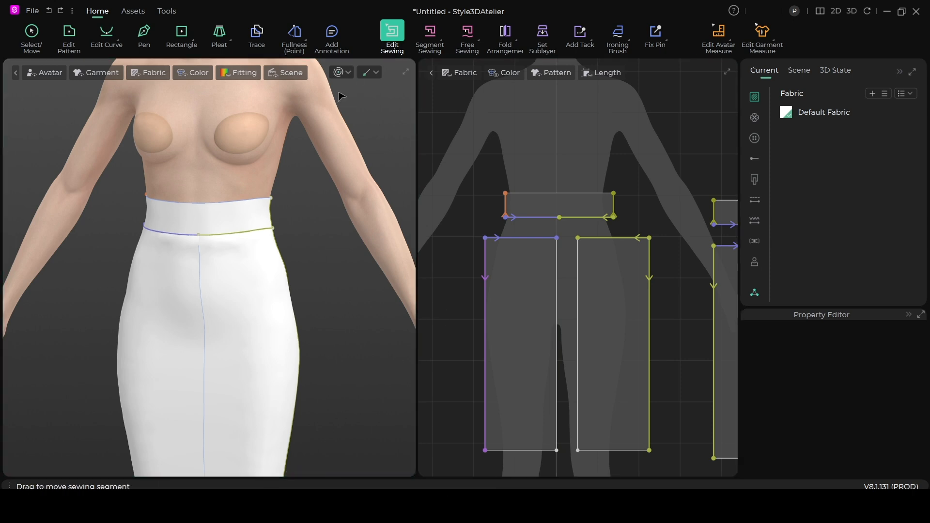
Simulate the skirt again to drape it with an open center front, and stop the simulation.
{"action": "left_click", "coordinate": [344, 72]}
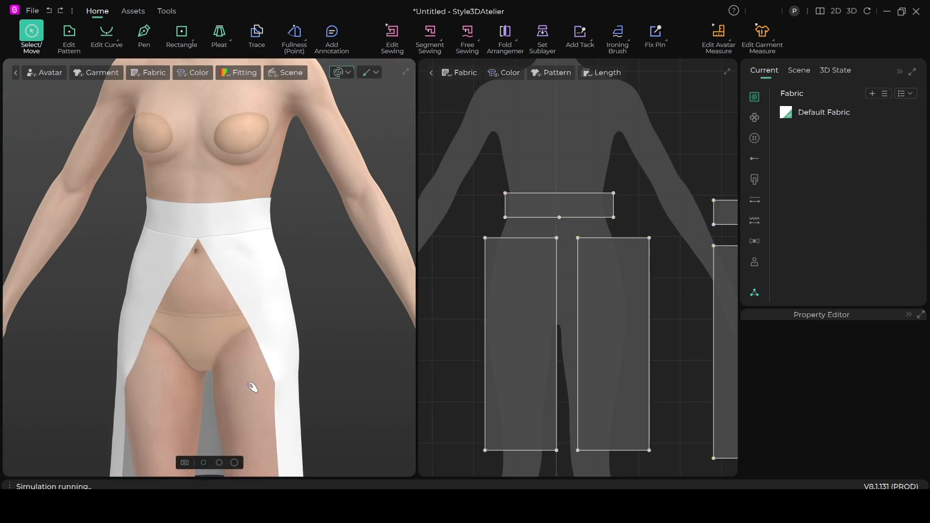
{"action": "right_click_drag", "start_coordinate": [245, 339], "coordinate": [286, 364]}
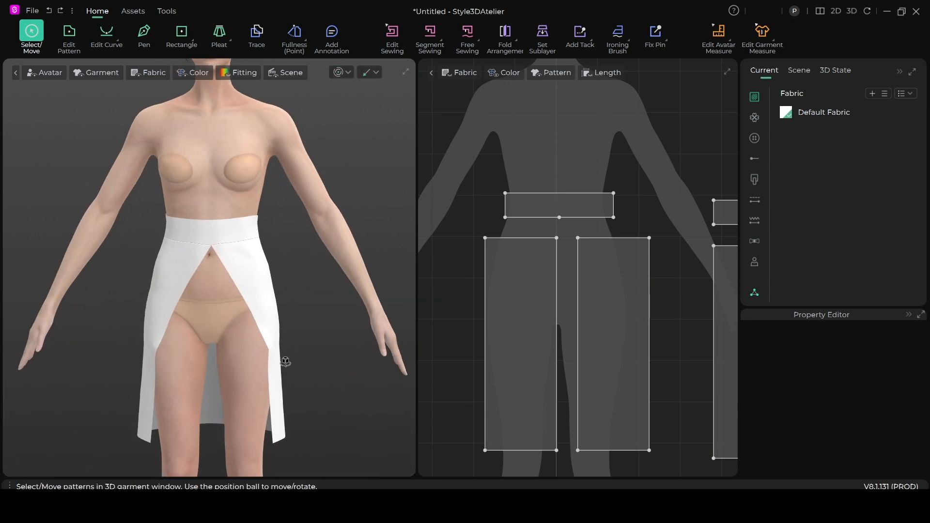
{"action": "left_click", "coordinate": [341, 73]}
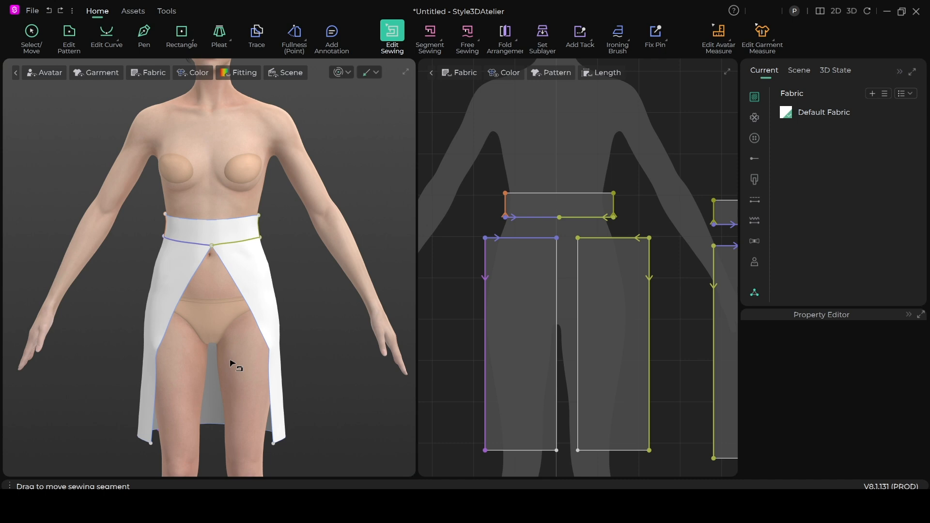
{"action": "scroll", "coordinate": [588, 312], "scroll_direction": "down", "scroll_amount": 3}
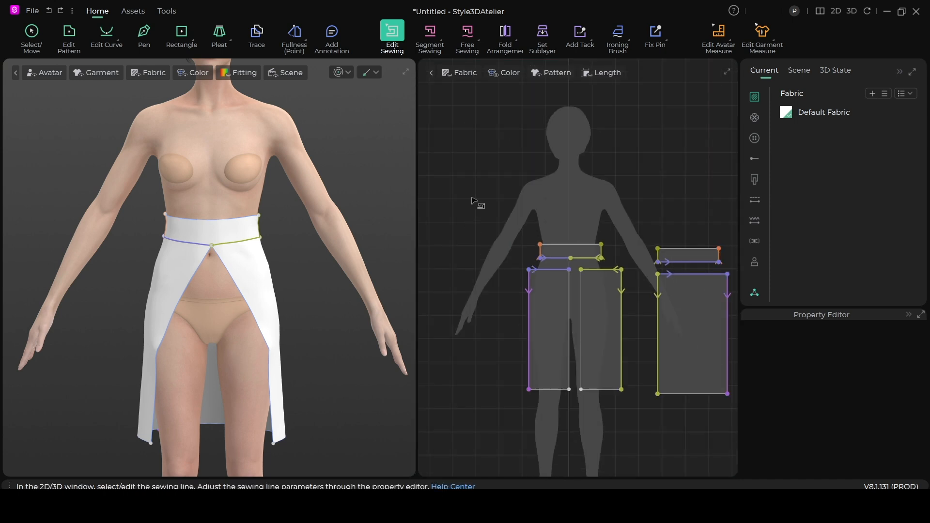
{"action": "scroll", "coordinate": [344, 245], "scroll_direction": "up", "scroll_amount": 2}
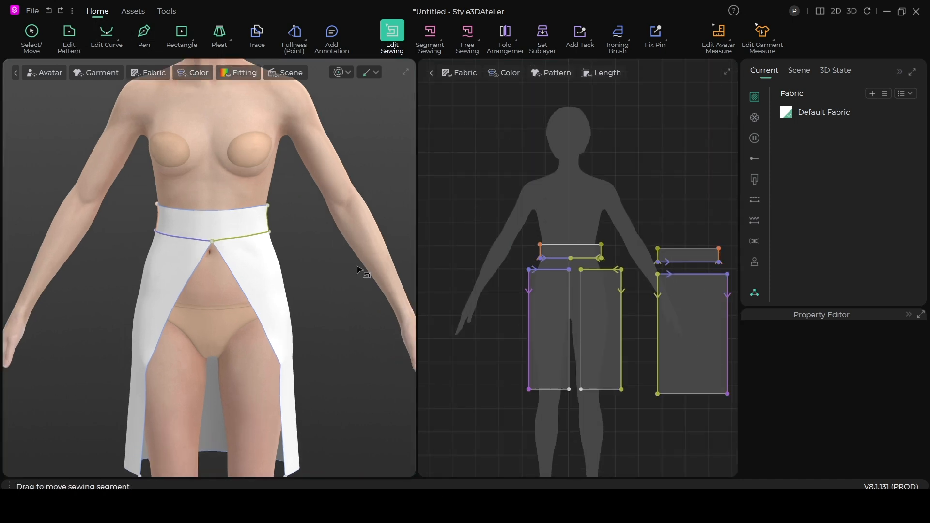
{"action": "scroll", "coordinate": [568, 304], "scroll_direction": "up", "scroll_amount": 1}
{"action": "scroll", "coordinate": [527, 326], "scroll_direction": "up", "scroll_amount": 2}
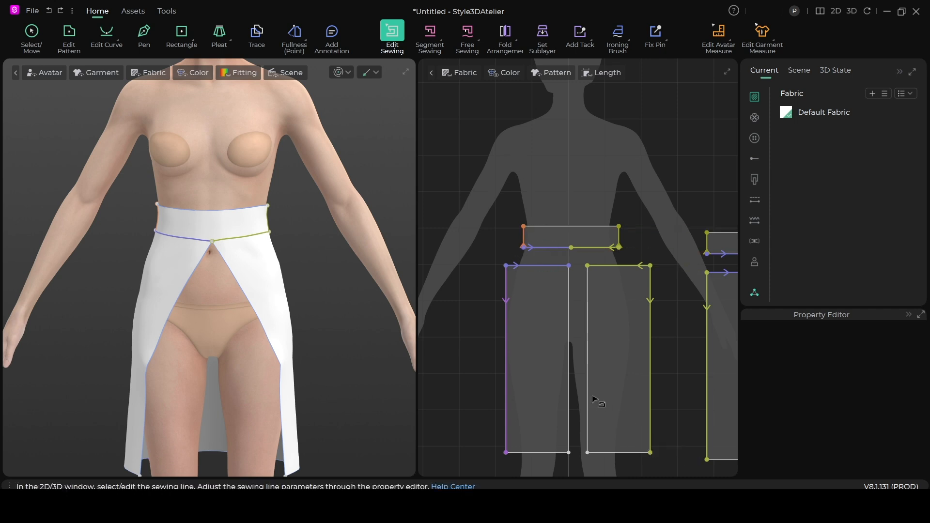
{"action": "scroll", "coordinate": [595, 397], "scroll_direction": "down", "scroll_amount": 3}
{"action": "middle_click_drag", "start_coordinate": [595, 390], "coordinate": [536, 262]}
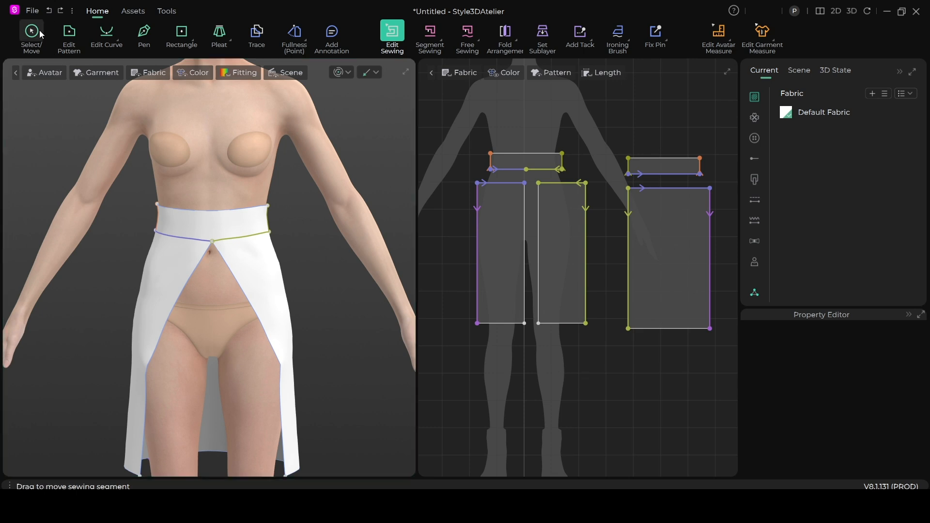
Move both front panels down and away from the waistband in the 2D pattern, keeping them level with a gap between them.
{"action": "key", "text": "q"}
{"action": "scroll", "coordinate": [504, 339], "scroll_direction": "down", "scroll_amount": 5}
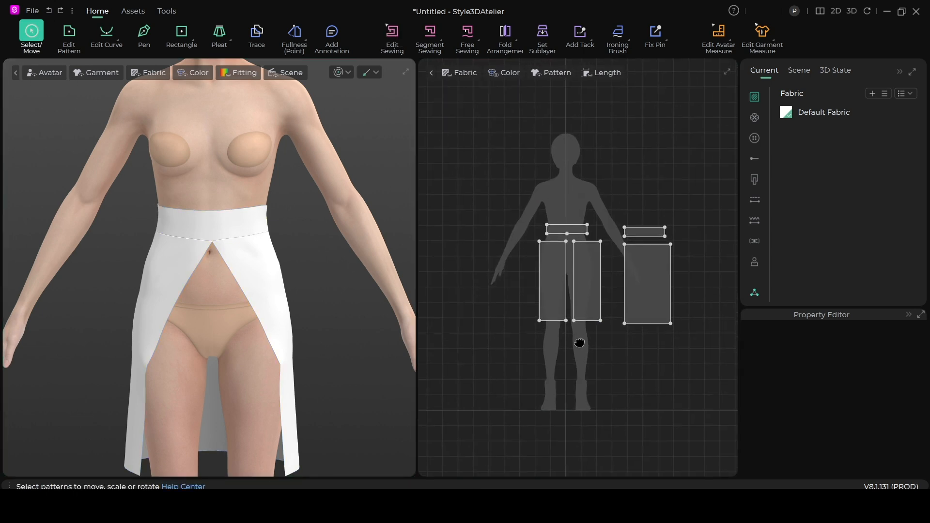
{"action": "left_click_drag", "start_coordinate": [562, 276], "coordinate": [491, 315]}
{"action": "key", "text": "ctrl+c"}
{"action": "key", "text": "ctrl+v"}
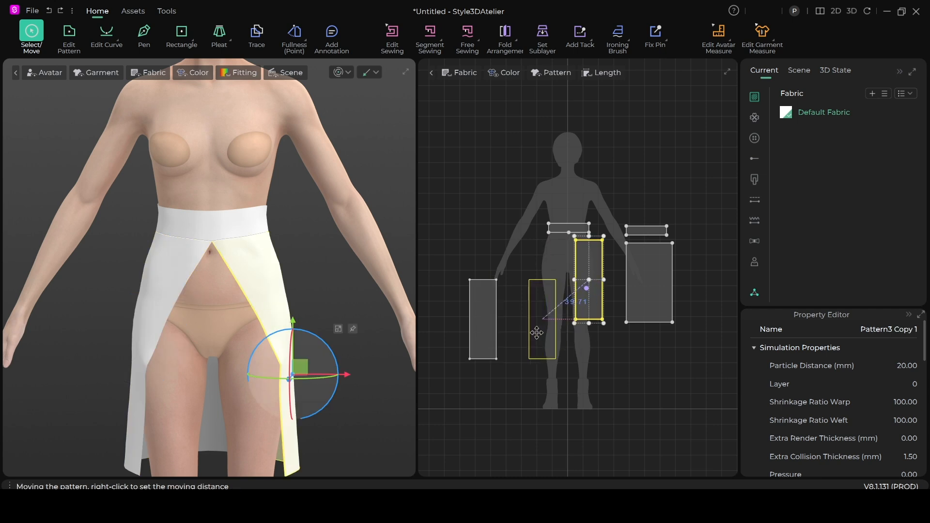
{"action": "left_click", "coordinate": [529, 332]}
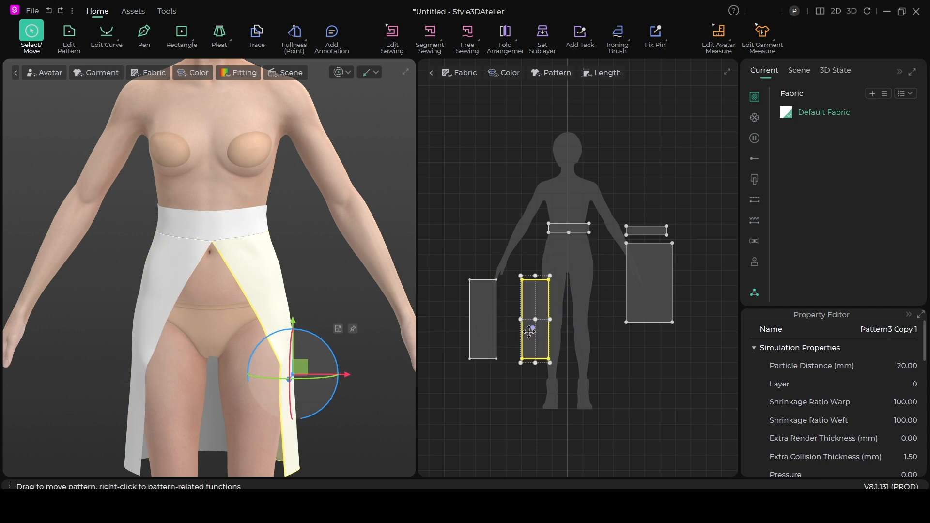
{"action": "left_click", "coordinate": [493, 402]}
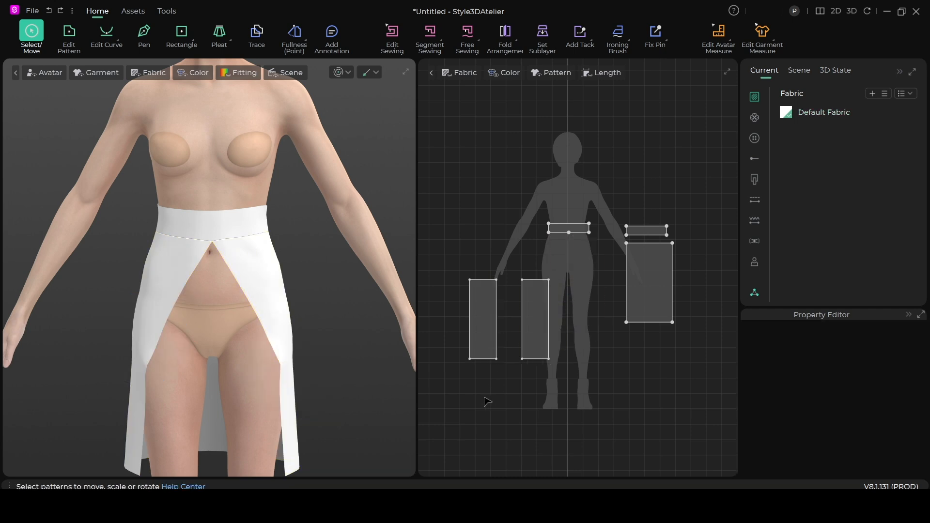
Select both front panels and link them with Apply Symmetry.
{"action": "left_click", "coordinate": [475, 315]}
{"action": "left_click", "coordinate": [535, 329]}
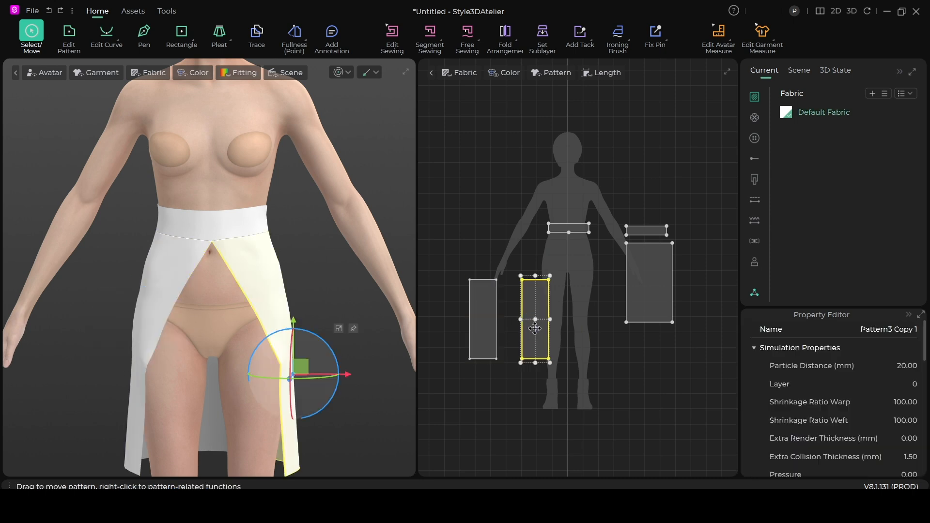
{"action": "left_click", "coordinate": [482, 325]}
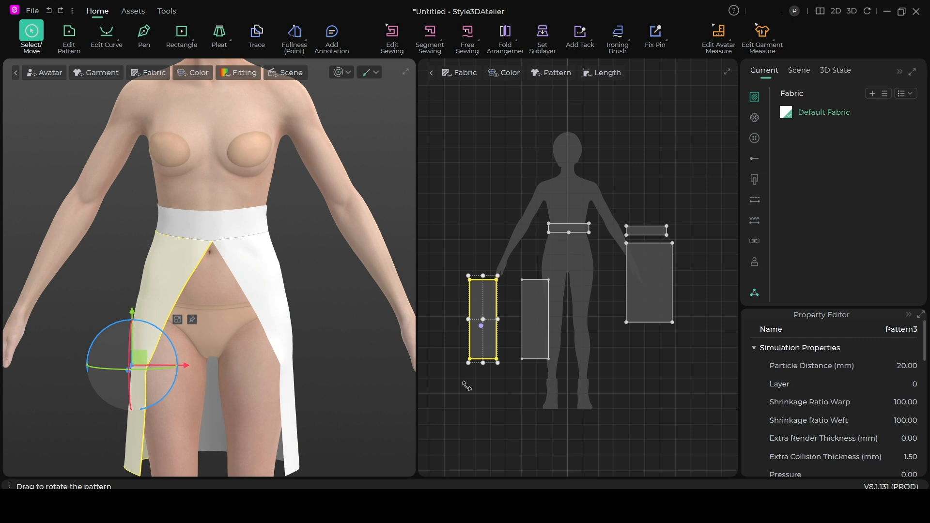
{"action": "left_click", "coordinate": [528, 316], "text": "shift"}
{"action": "right_click", "coordinate": [528, 316]}
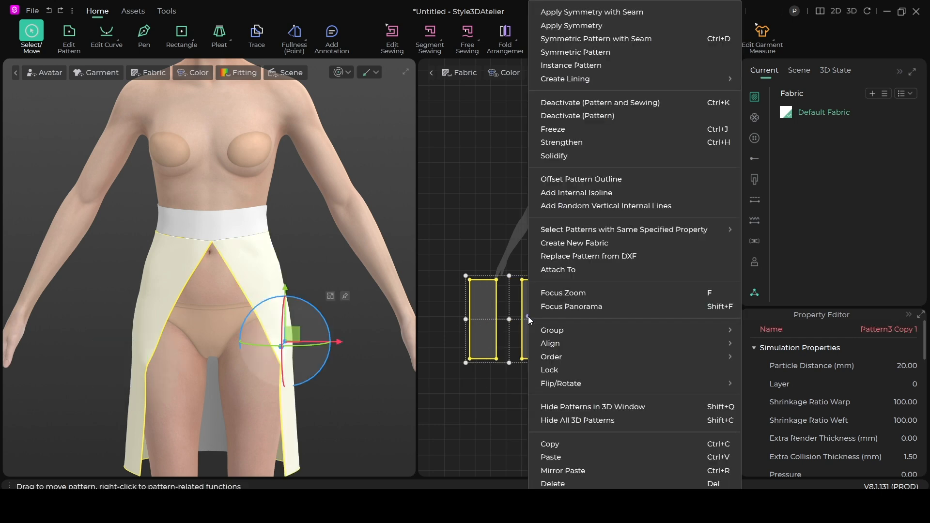
{"action": "left_click", "coordinate": [583, 28]}
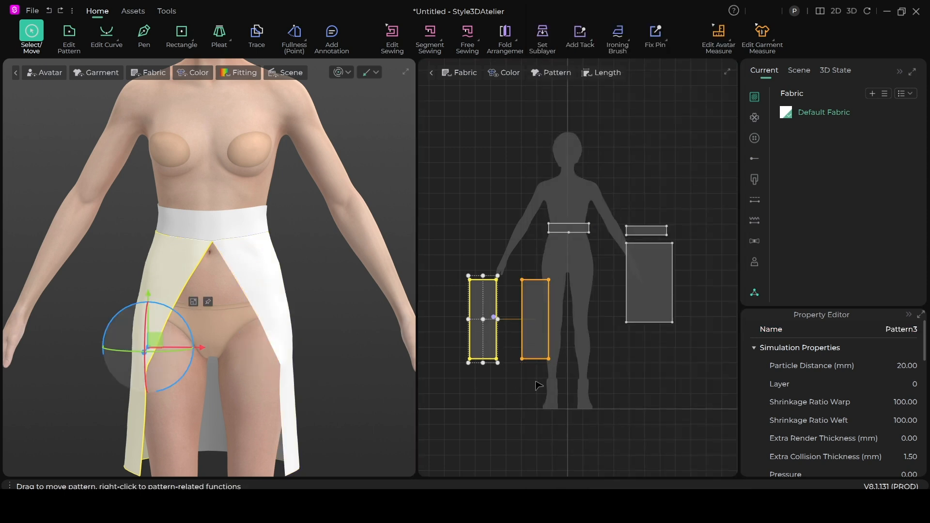
{"action": "left_click", "coordinate": [487, 419]}
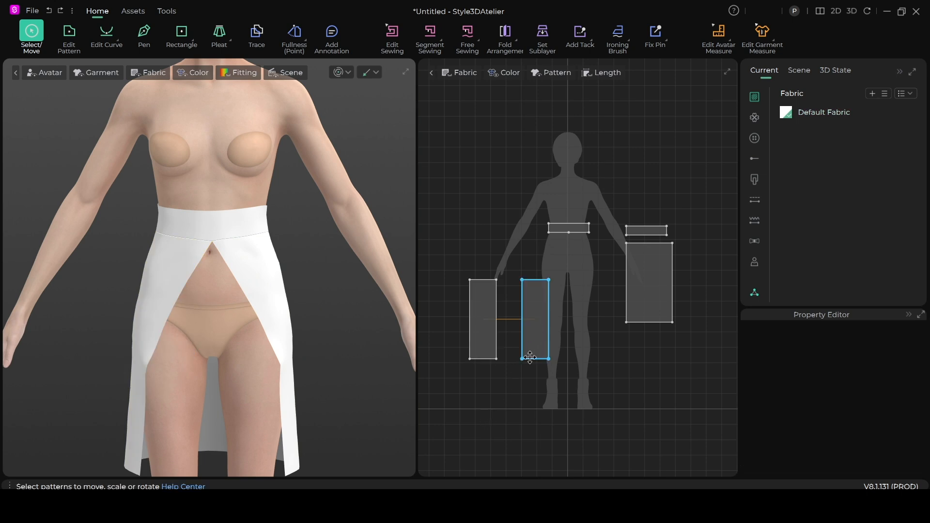
Move the avatar's left front panel farther away from its mirrored partner in the 2D pattern.
{"action": "left_click", "coordinate": [535, 326]}
{"action": "left_click_drag", "start_coordinate": [540, 318], "coordinate": [557, 313]}
{"action": "scroll", "coordinate": [475, 385], "scroll_direction": "up", "scroll_amount": 1}
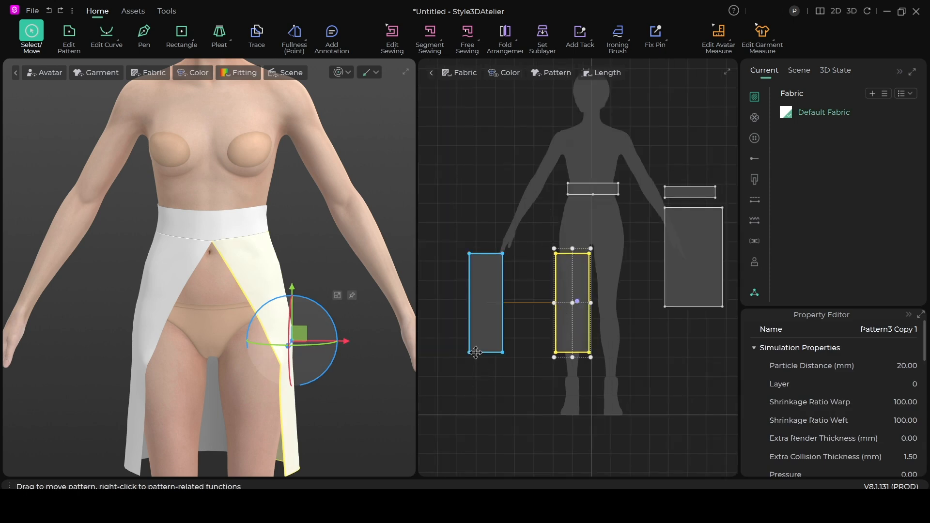
Flare both symmetric front panels by moving their hem corners outward and slightly up, making each hem about 52.5 wide.
{"action": "left_click", "coordinate": [76, 30]}
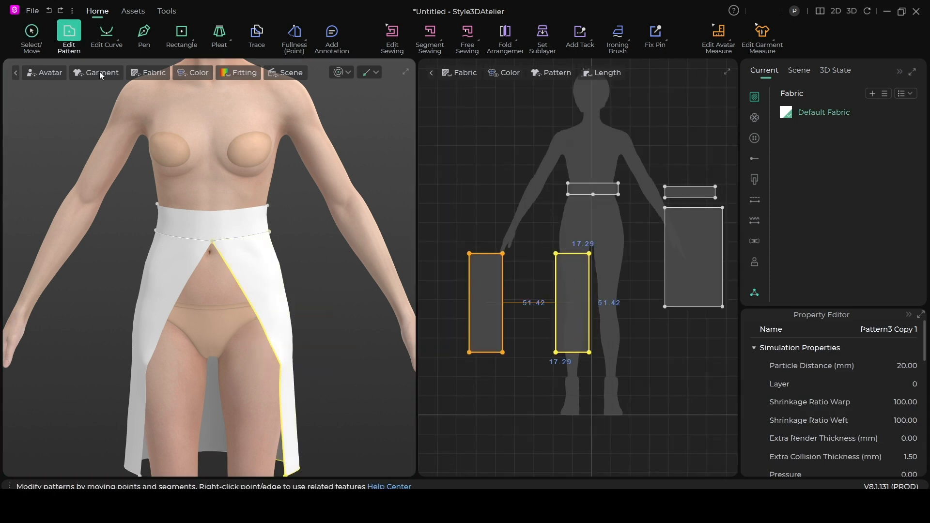
{"action": "left_click", "coordinate": [433, 404]}
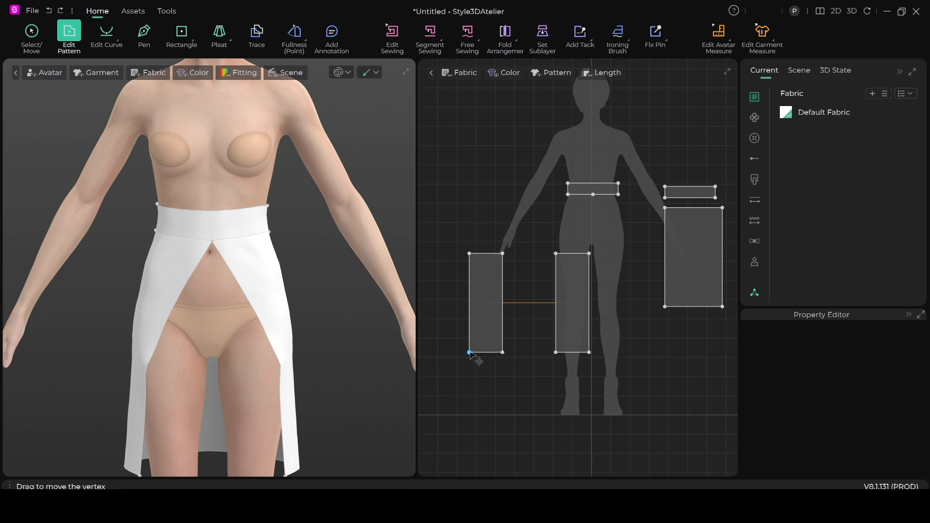
{"action": "left_click_drag", "start_coordinate": [470, 352], "coordinate": [441, 349]}
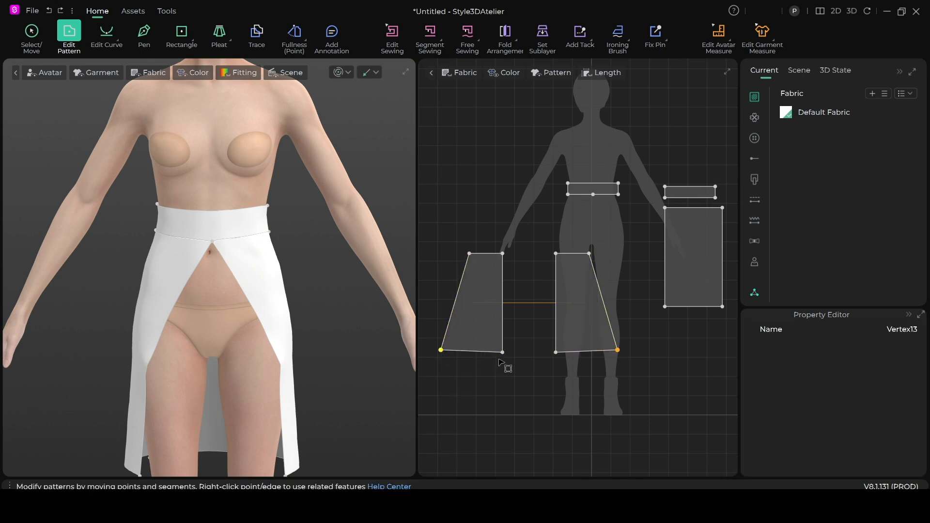
{"action": "left_click_drag", "start_coordinate": [503, 352], "coordinate": [541, 349]}
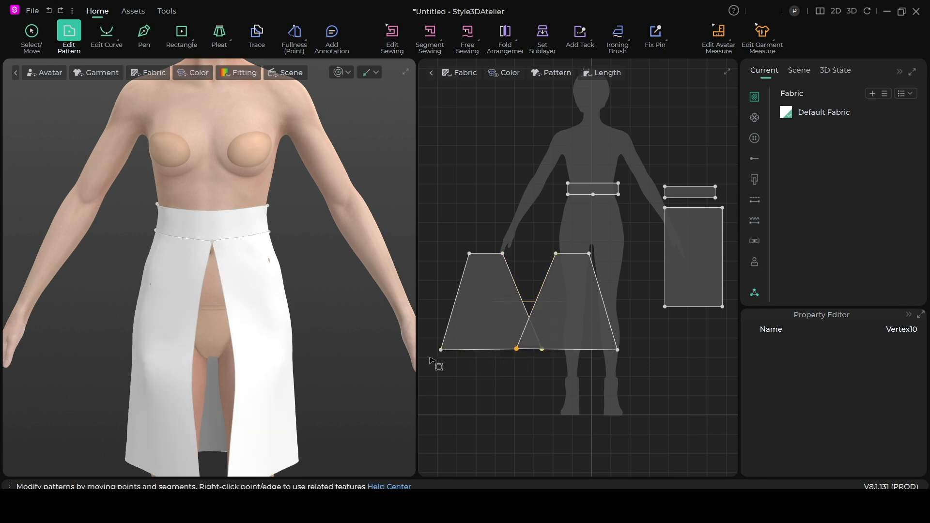
Simulate the skirt to drape the flared front panels and tug at the avatar's right front panel.
{"action": "scroll", "coordinate": [282, 361], "scroll_direction": "down", "scroll_amount": 5}
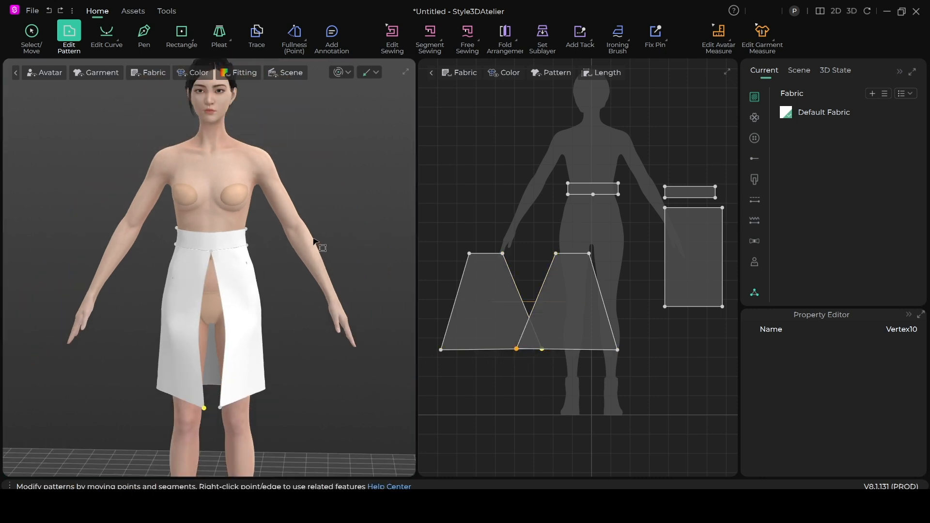
{"action": "left_click", "coordinate": [338, 74]}
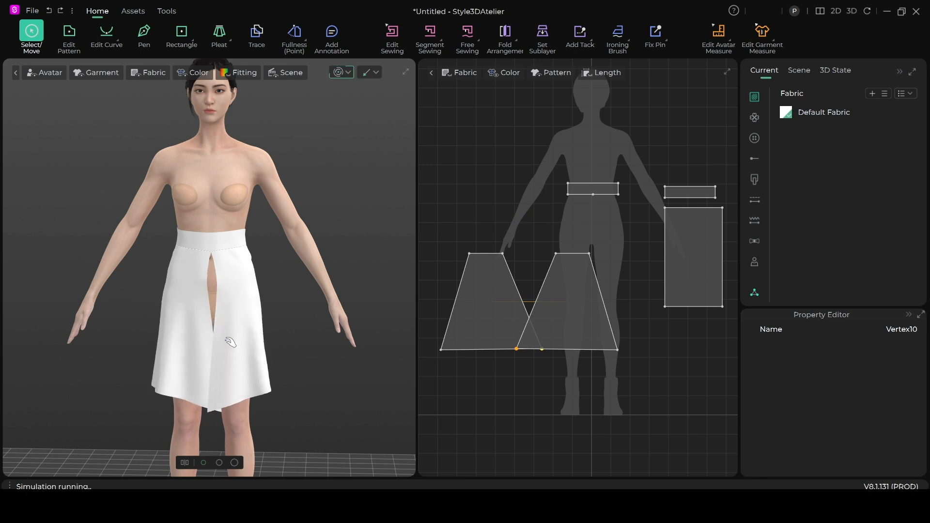
{"action": "left_click", "coordinate": [202, 308]}
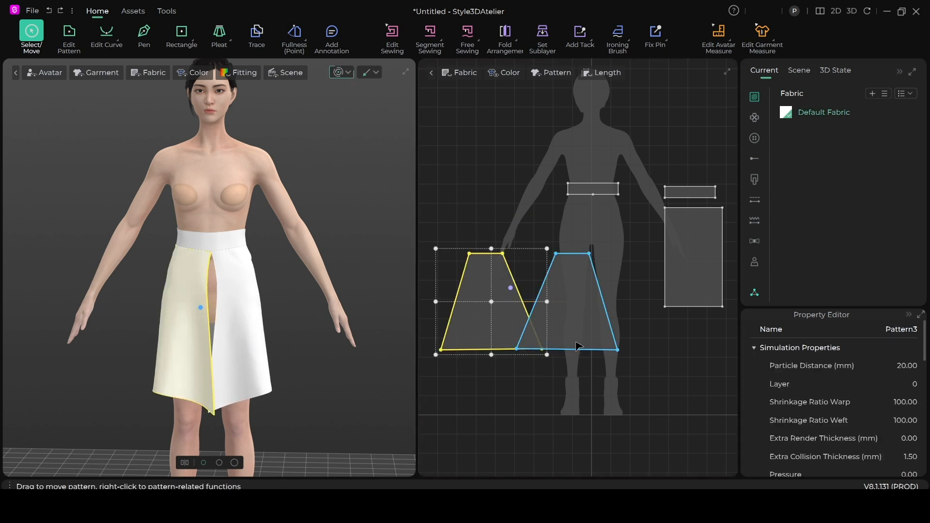
{"action": "scroll", "coordinate": [576, 345], "scroll_direction": "down", "scroll_amount": 2}
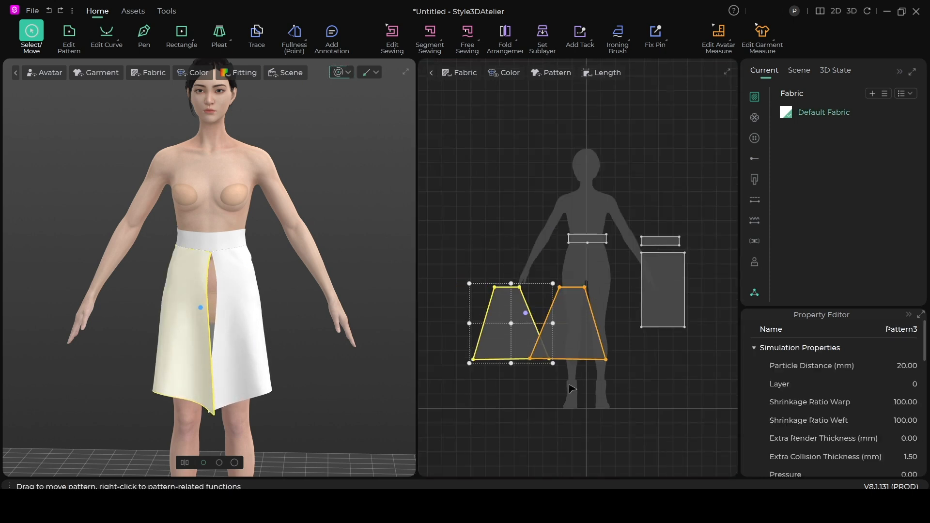
Stop the simulation and flare the back panel by moving both its hem corners outward to form a trapezoid.
{"action": "left_click", "coordinate": [68, 35]}
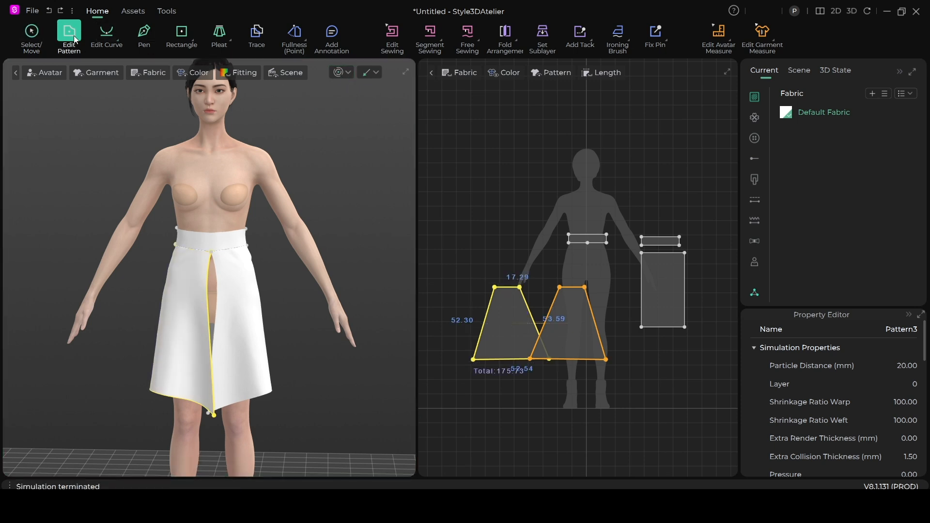
{"action": "scroll", "coordinate": [616, 369], "scroll_direction": "up", "scroll_amount": 2}
{"action": "middle_click_drag", "start_coordinate": [657, 371], "coordinate": [547, 389]}
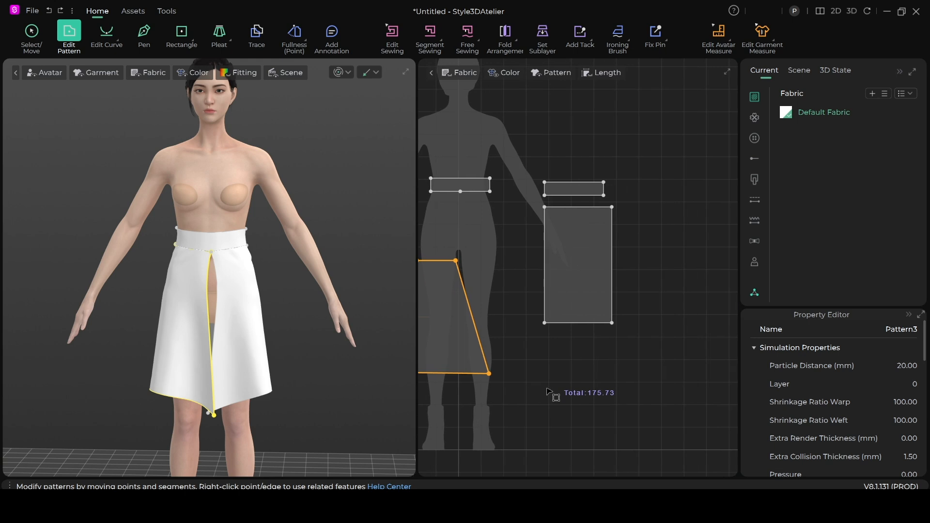
{"action": "scroll", "coordinate": [596, 346], "scroll_direction": "up", "scroll_amount": 3}
{"action": "middle_click_drag", "start_coordinate": [596, 343], "coordinate": [618, 414]}
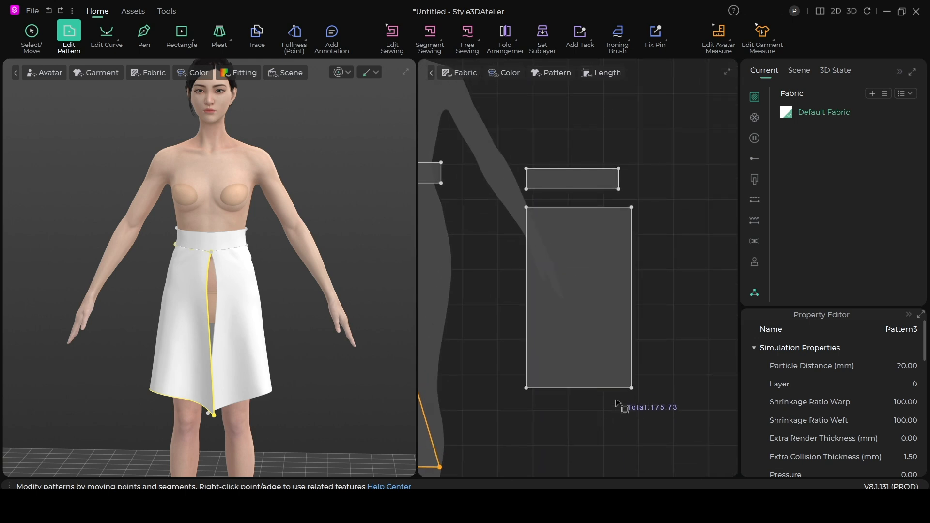
{"action": "left_click", "coordinate": [632, 388]}
{"action": "left_click_drag", "start_coordinate": [634, 390], "coordinate": [681, 388]}
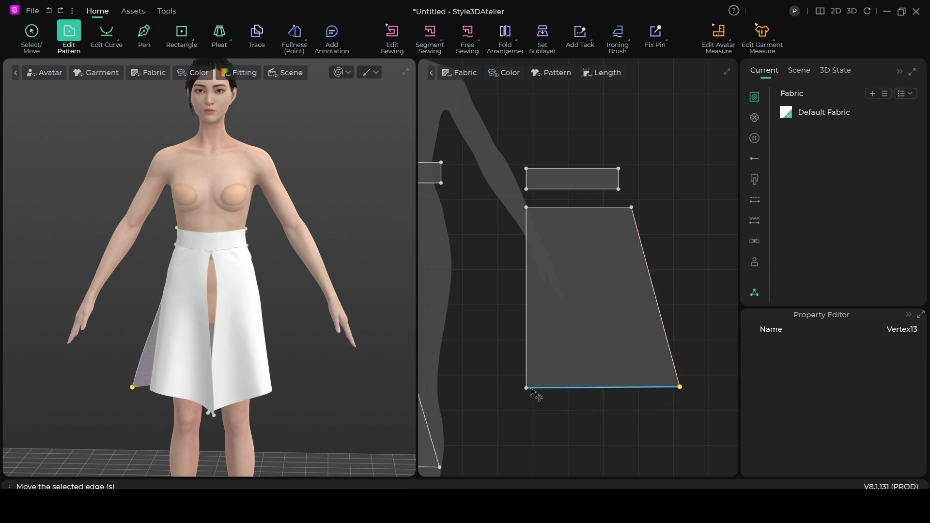
{"action": "left_click_drag", "start_coordinate": [526, 388], "coordinate": [470, 387]}
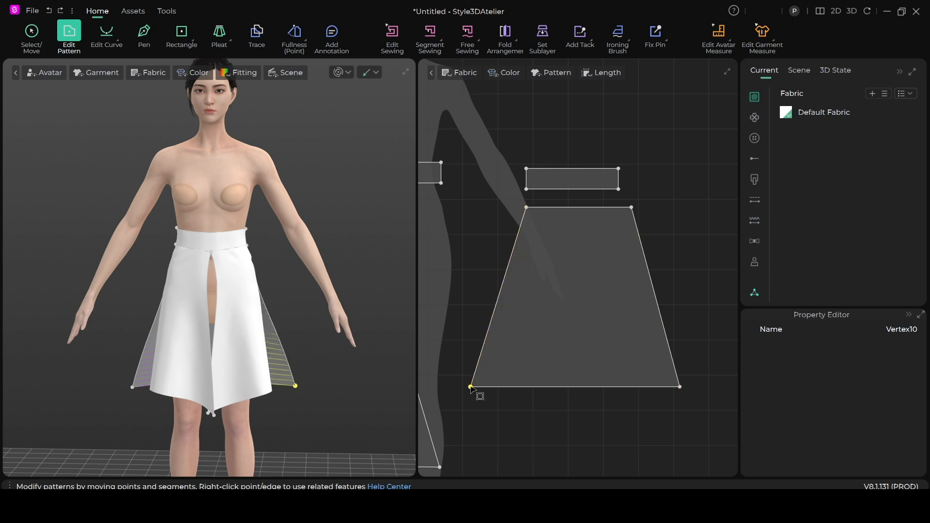
Simulate the skirt with the flared back panel and tug at its side and back near the hem.
{"action": "right_click_drag", "start_coordinate": [272, 387], "coordinate": [197, 385]}
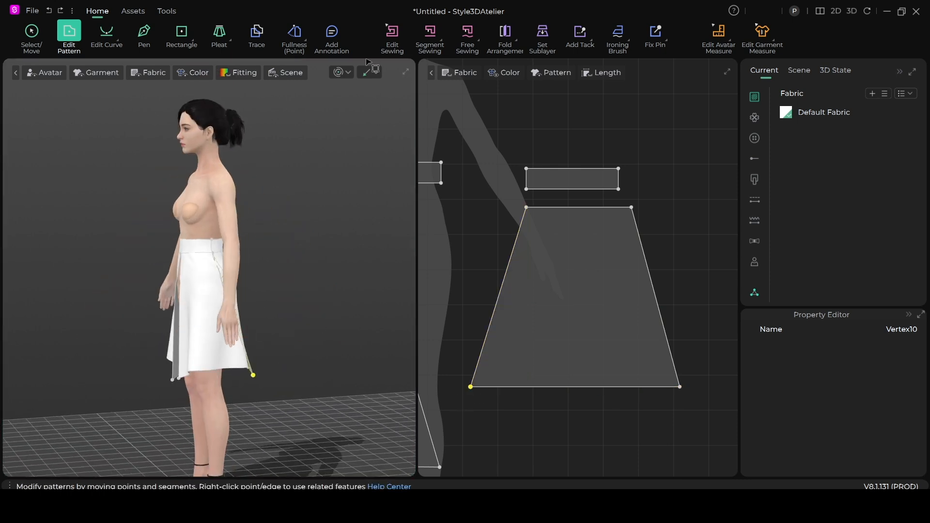
{"action": "key", "text": "space"}
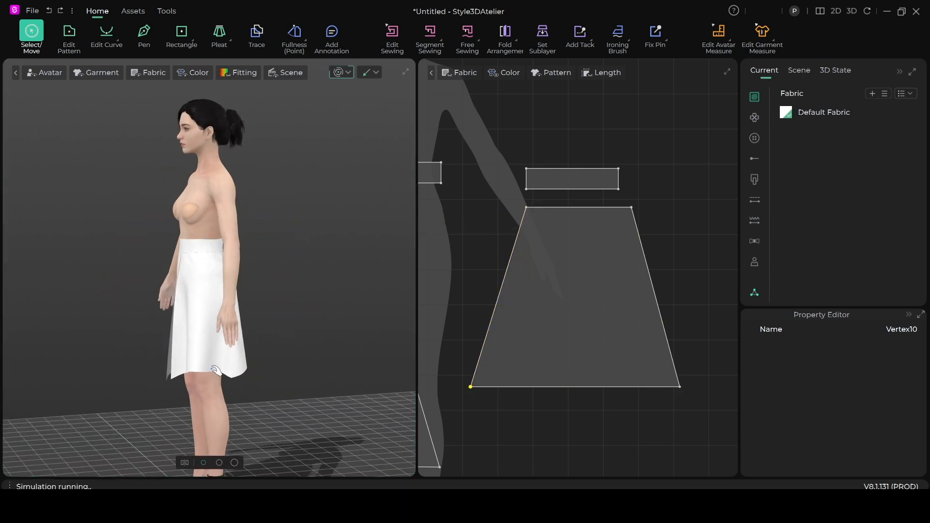
{"action": "left_click", "coordinate": [204, 357]}
{"action": "right_click_drag", "start_coordinate": [259, 379], "coordinate": [152, 395]}
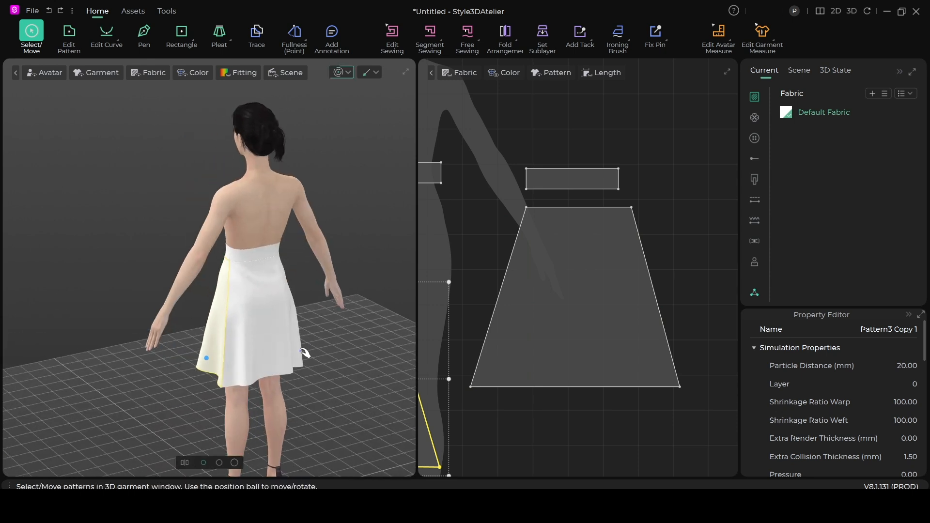
{"action": "left_click", "coordinate": [278, 359]}
{"action": "left_click_drag", "start_coordinate": [273, 339], "coordinate": [264, 377]}
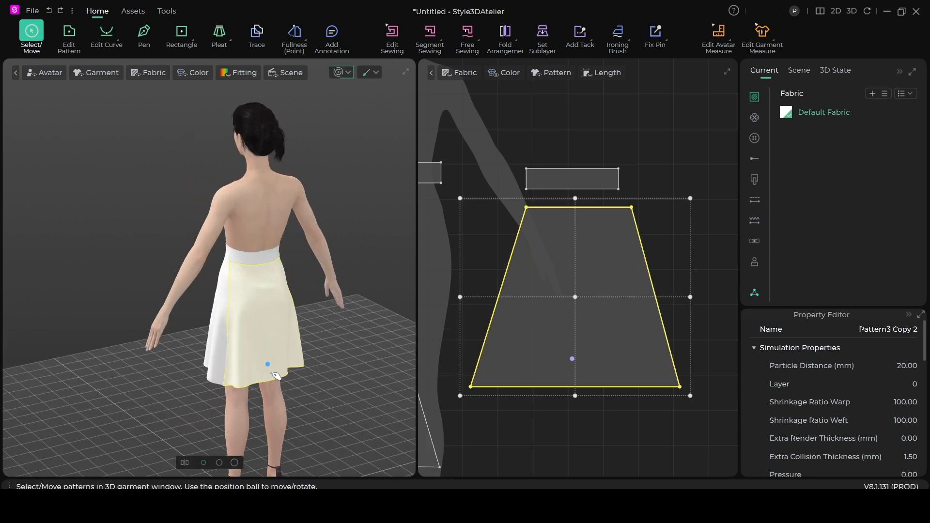
Check the draped skirt from the back, side and front, including the waistband and front overlap, and stop the simulation.
{"action": "left_click", "coordinate": [273, 259]}
{"action": "right_click_drag", "start_coordinate": [281, 310], "coordinate": [215, 343]}
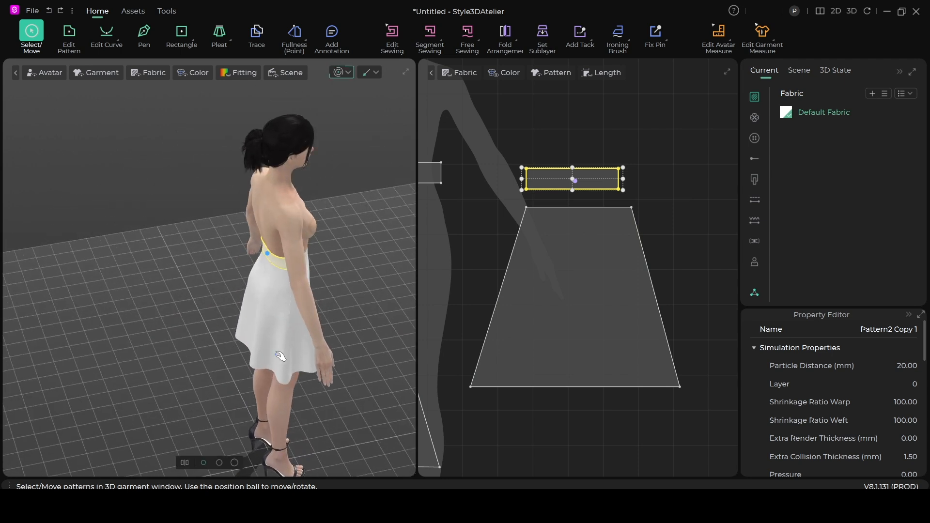
{"action": "scroll", "coordinate": [297, 343], "scroll_direction": "up", "scroll_amount": 2}
{"action": "right_click_drag", "start_coordinate": [298, 344], "coordinate": [168, 300]}
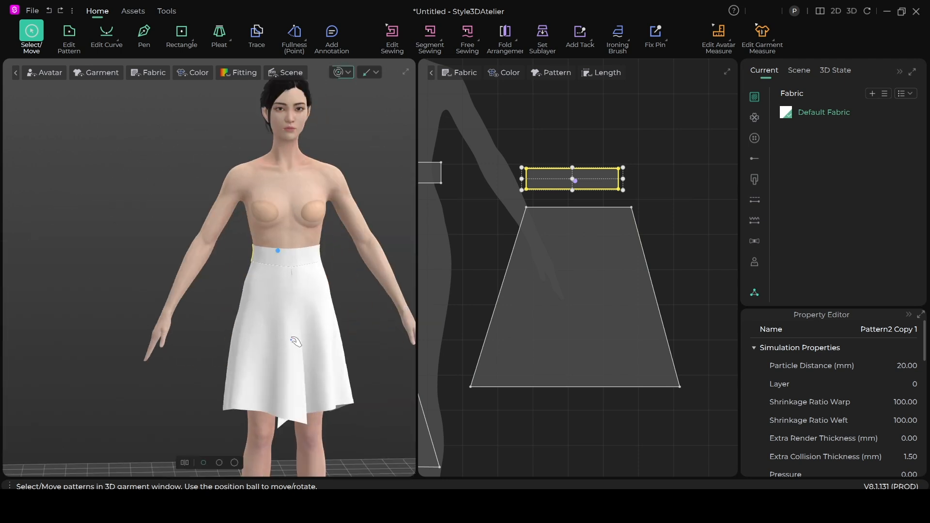
{"action": "left_click", "coordinate": [322, 358]}
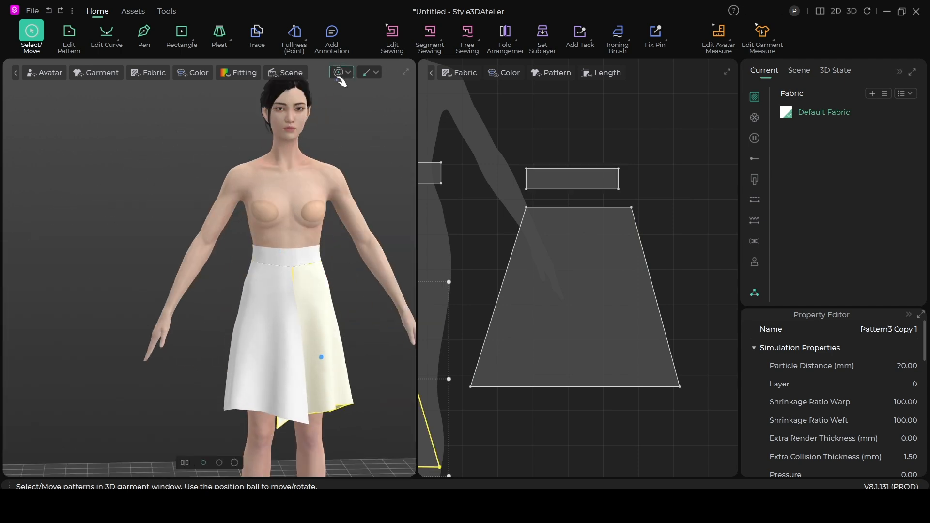
{"action": "key", "text": "z"}
Examine the flared front and back panels in the 2D pattern and the waistband and front opening on the avatar.
{"action": "scroll", "coordinate": [572, 361], "scroll_direction": "down", "scroll_amount": 3}
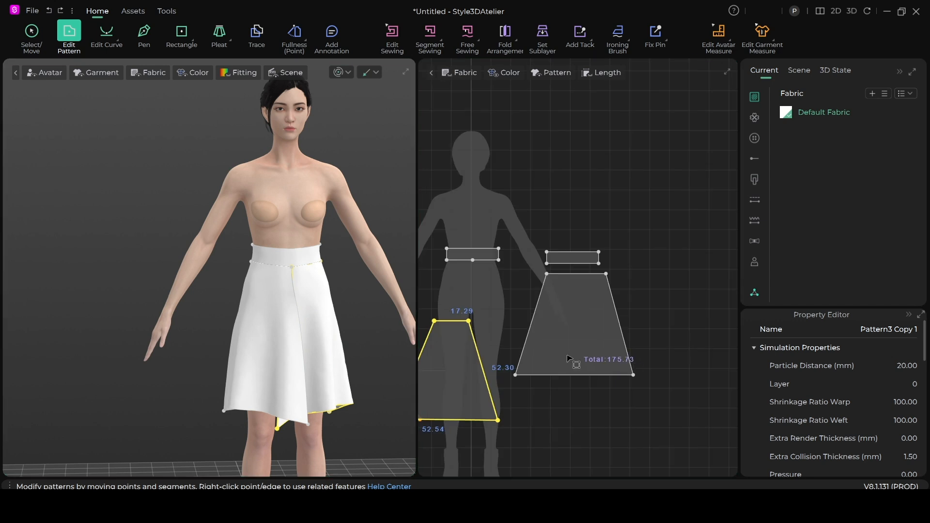
{"action": "scroll", "coordinate": [557, 403], "scroll_direction": "up", "scroll_amount": 1}
{"action": "scroll", "coordinate": [555, 396], "scroll_direction": "up", "scroll_amount": 1}
{"action": "right_click_drag", "start_coordinate": [555, 396], "coordinate": [705, 419]}
{"action": "left_click", "coordinate": [460, 219]}
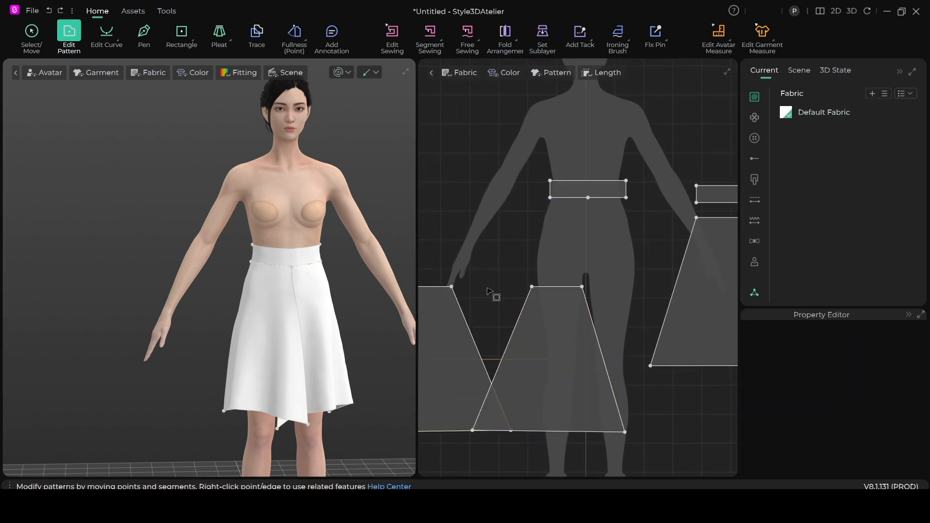
{"action": "scroll", "coordinate": [519, 305], "scroll_direction": "up", "scroll_amount": 2}
{"action": "scroll", "coordinate": [524, 303], "scroll_direction": "down", "scroll_amount": 3}
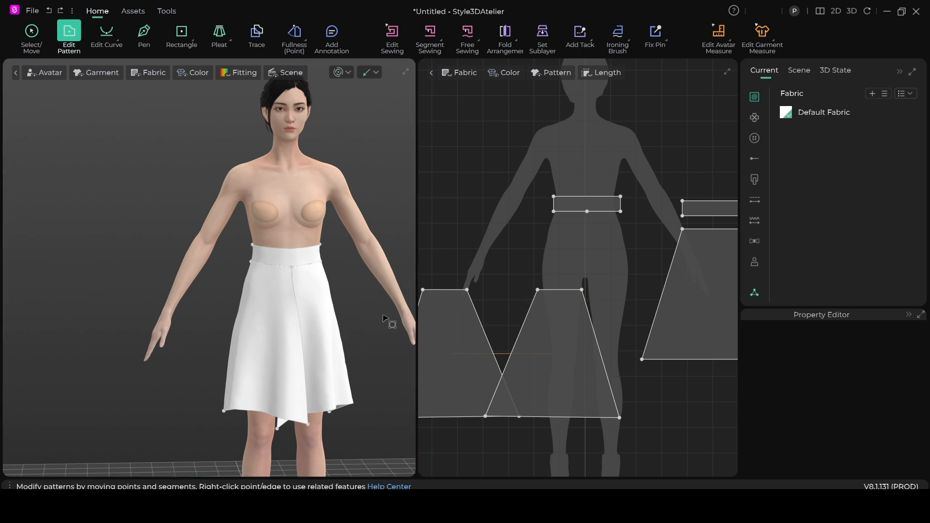
{"action": "scroll", "coordinate": [295, 274], "scroll_direction": "up", "scroll_amount": 2}
{"action": "middle_click_drag", "start_coordinate": [295, 274], "coordinate": [224, 304]}
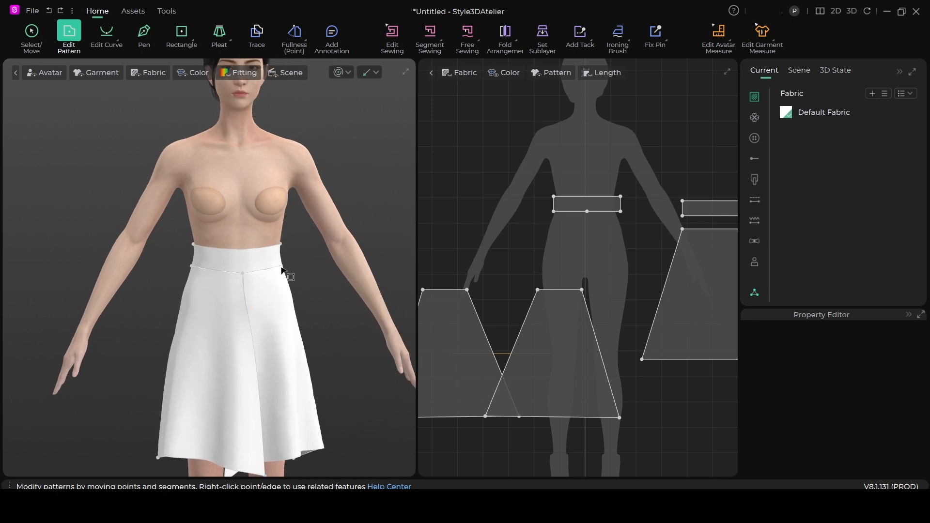
{"action": "scroll", "coordinate": [295, 301], "scroll_direction": "up", "scroll_amount": 2}
{"action": "right_click_drag", "start_coordinate": [293, 349], "coordinate": [322, 357]}
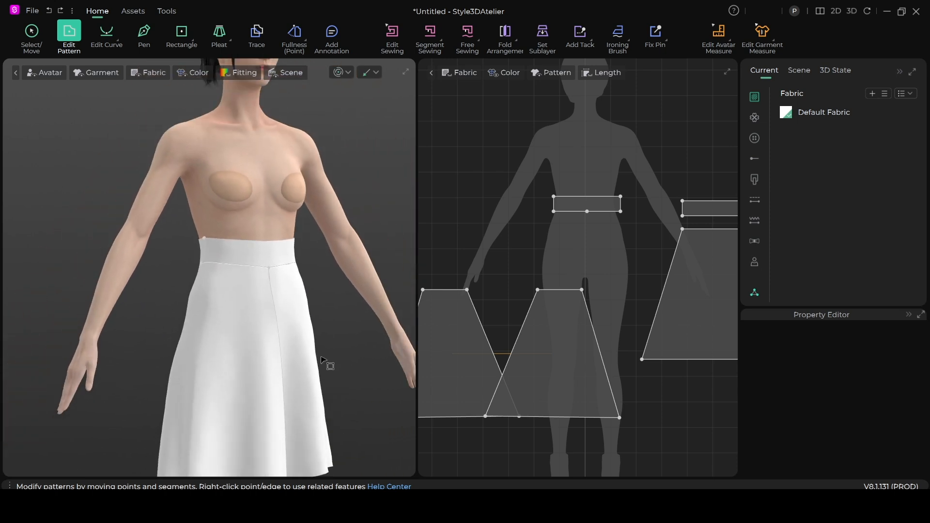
Recolour the Default Fabric by trying gray and several muted red shades for its texture, and apply dusty rose A67D7D.
{"action": "left_click", "coordinate": [692, 359]}
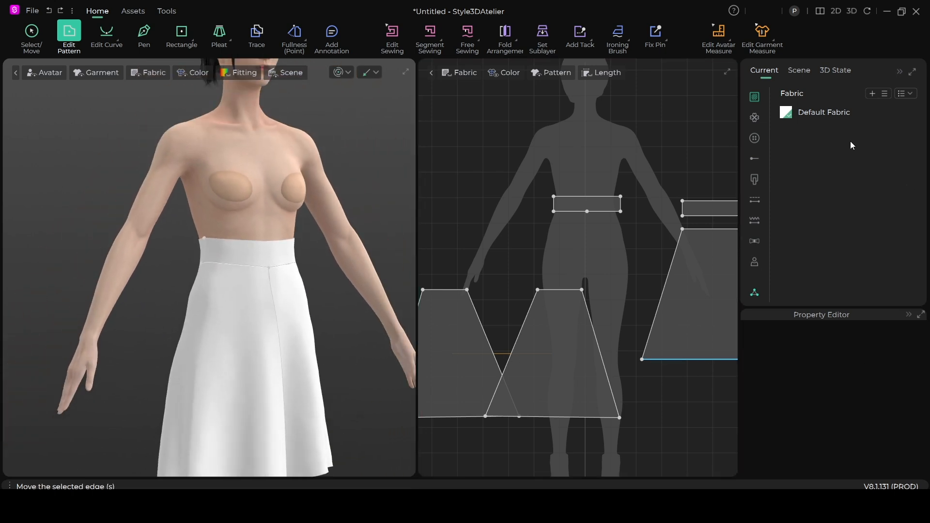
{"action": "left_click", "coordinate": [791, 113]}
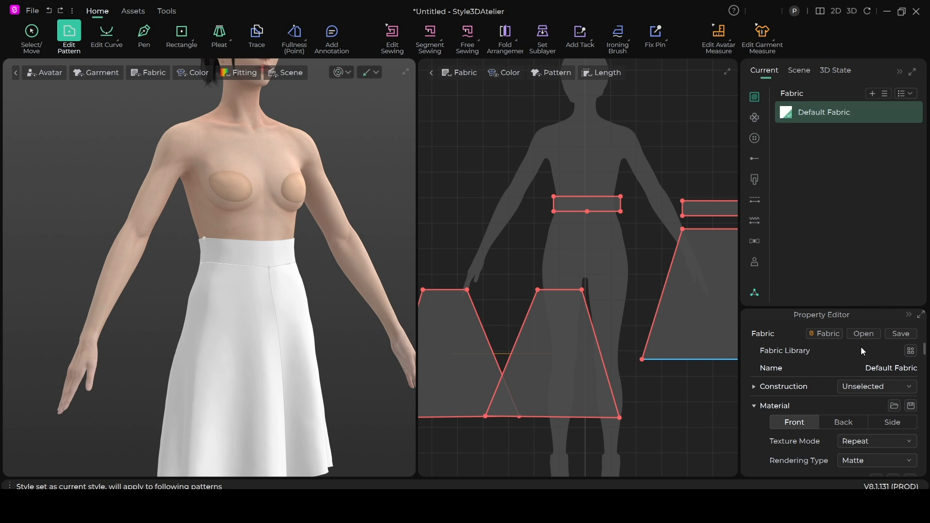
{"action": "scroll", "coordinate": [853, 345], "scroll_direction": "down", "scroll_amount": 1}
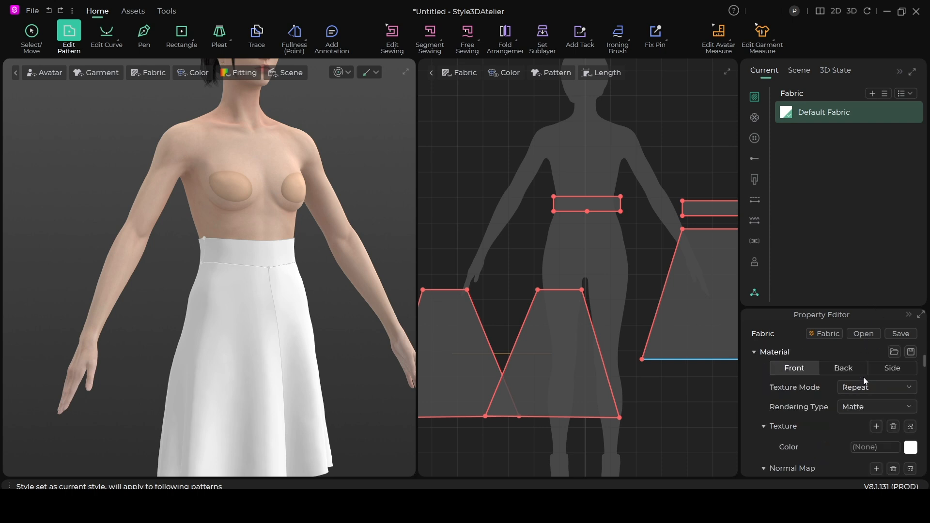
{"action": "scroll", "coordinate": [865, 382], "scroll_direction": "down", "scroll_amount": 1}
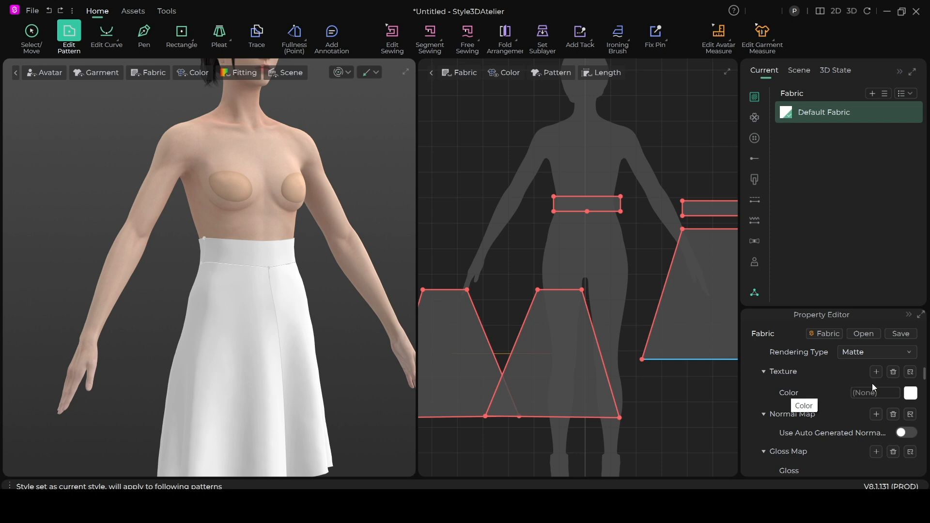
{"action": "left_click", "coordinate": [910, 393]}
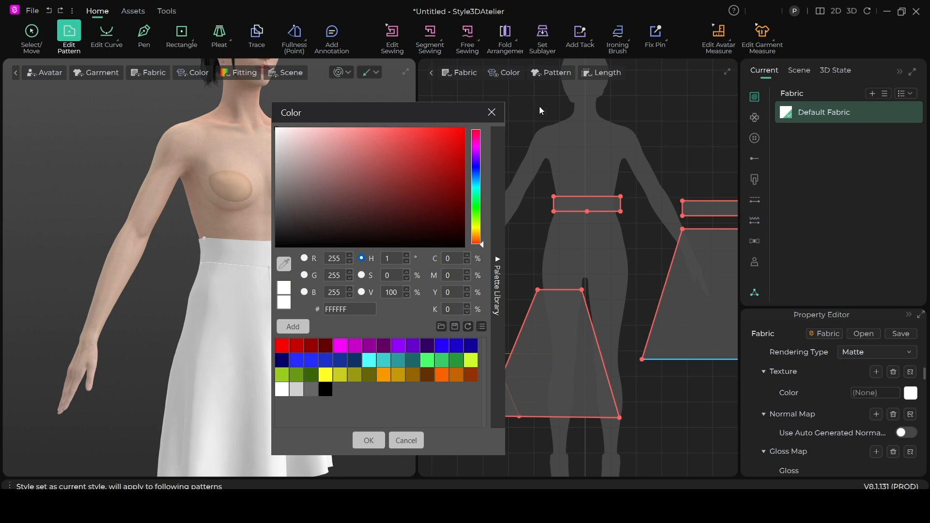
{"action": "left_click_drag", "start_coordinate": [426, 123], "coordinate": [559, 107]}
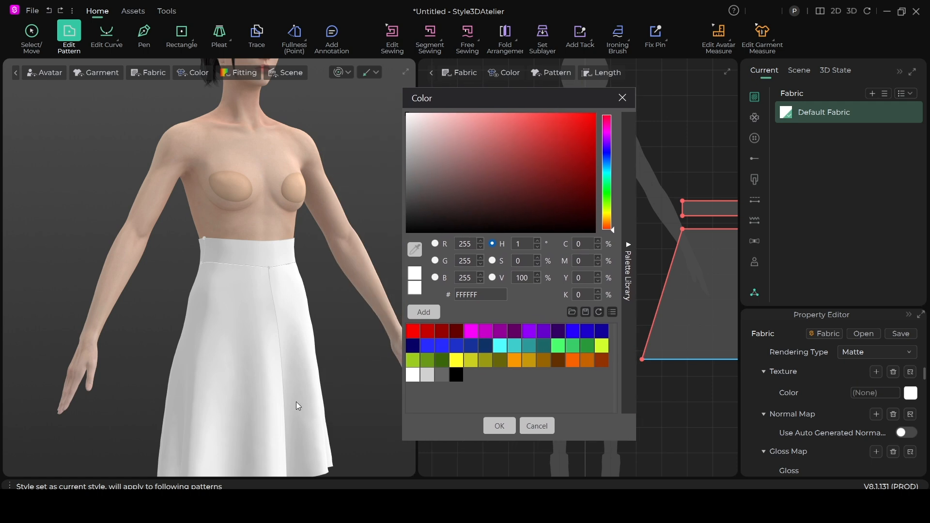
{"action": "left_click", "coordinate": [442, 377]}
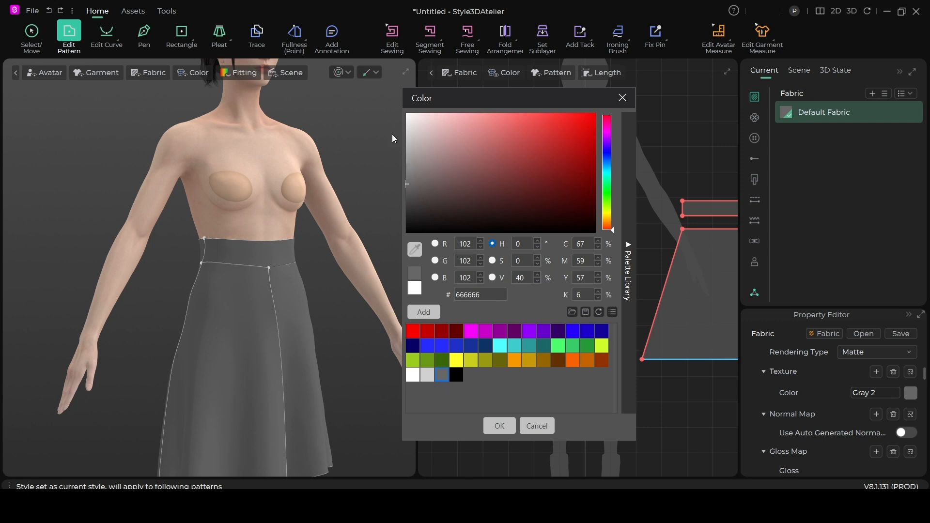
{"action": "left_click", "coordinate": [430, 138]}
{"action": "left_click", "coordinate": [431, 153]}
{"action": "left_click", "coordinate": [424, 160]}
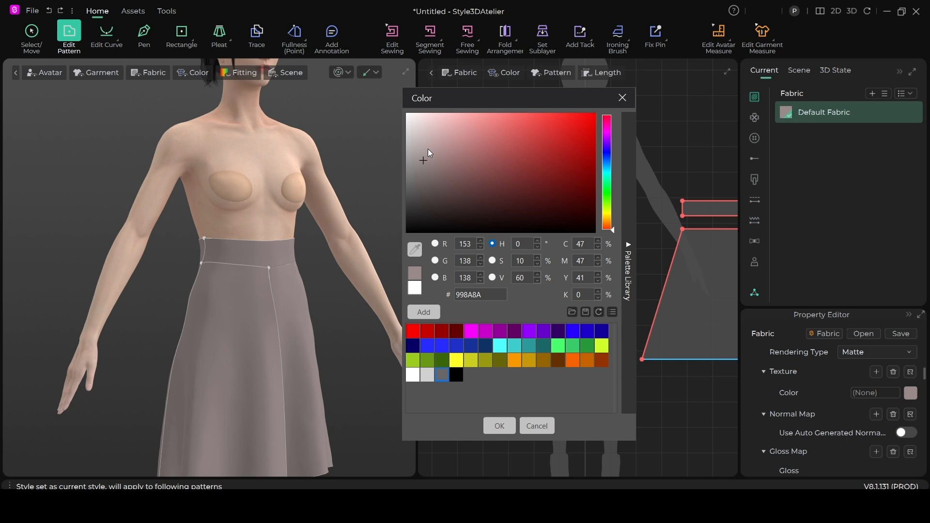
{"action": "left_click", "coordinate": [429, 151]}
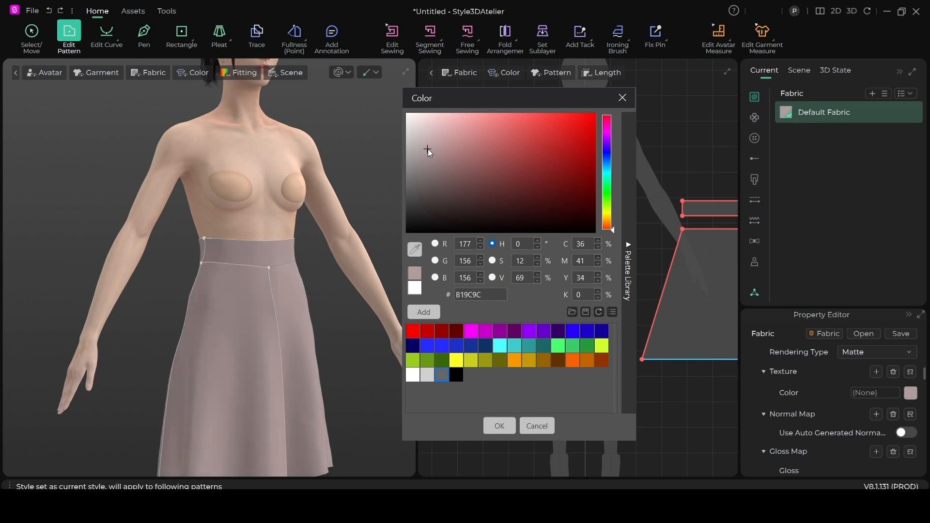
{"action": "left_click", "coordinate": [433, 188]}
{"action": "left_click", "coordinate": [452, 154]}
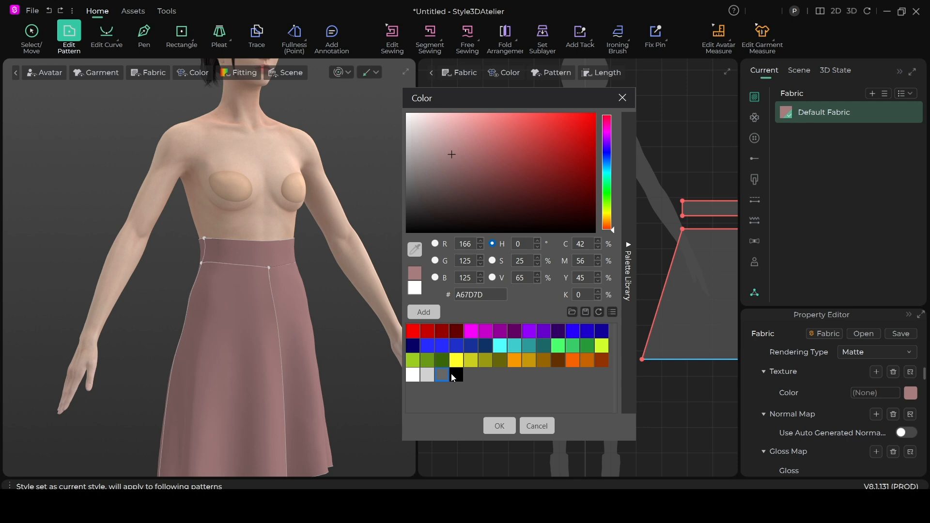
{"action": "left_click", "coordinate": [494, 426]}
Examine the recoloured skirt's hem, waistband and front opening on the avatar and the full set of pattern pieces.
{"action": "scroll", "coordinate": [283, 331], "scroll_direction": "down", "scroll_amount": 2}
{"action": "right_click_drag", "start_coordinate": [316, 367], "coordinate": [238, 367]}
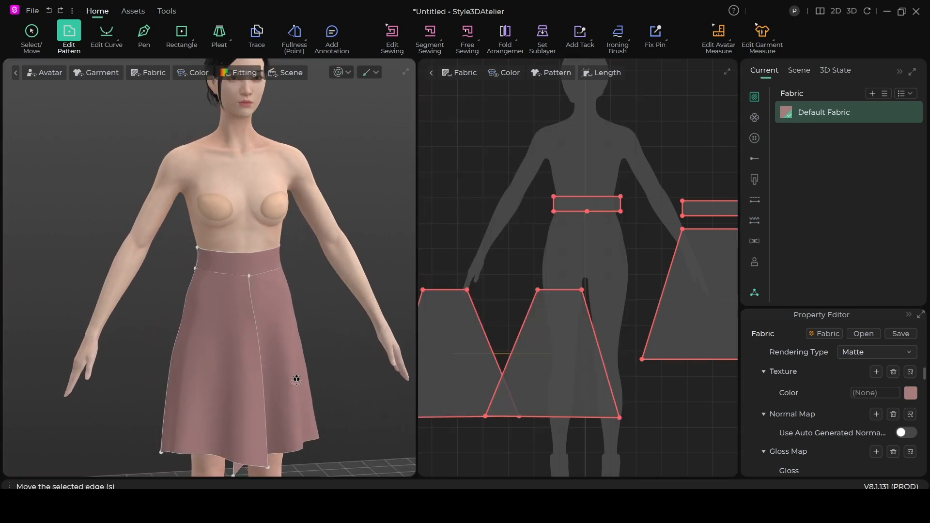
{"action": "scroll", "coordinate": [311, 310], "scroll_direction": "up", "scroll_amount": 3}
{"action": "right_click_drag", "start_coordinate": [314, 297], "coordinate": [311, 339]}
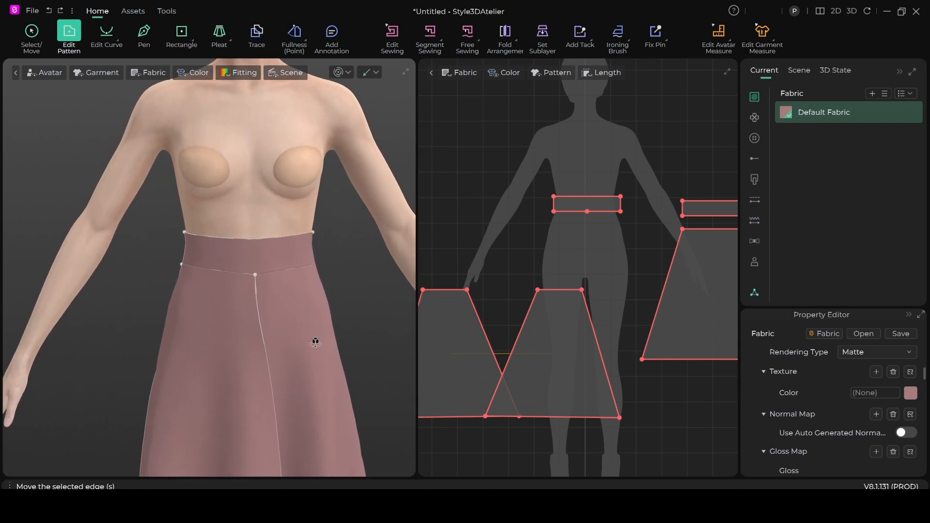
{"action": "scroll", "coordinate": [335, 326], "scroll_direction": "up", "scroll_amount": 1}
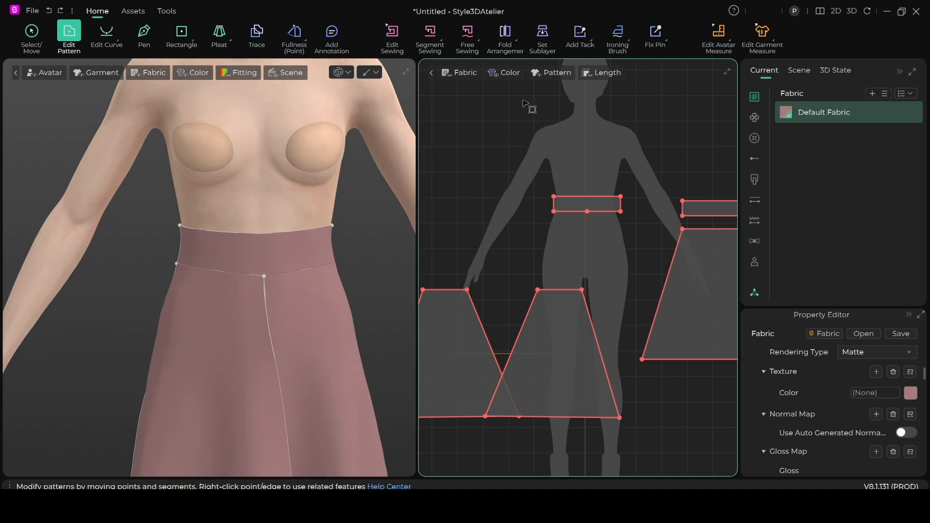
{"action": "scroll", "coordinate": [565, 271], "scroll_direction": "down", "scroll_amount": 2}
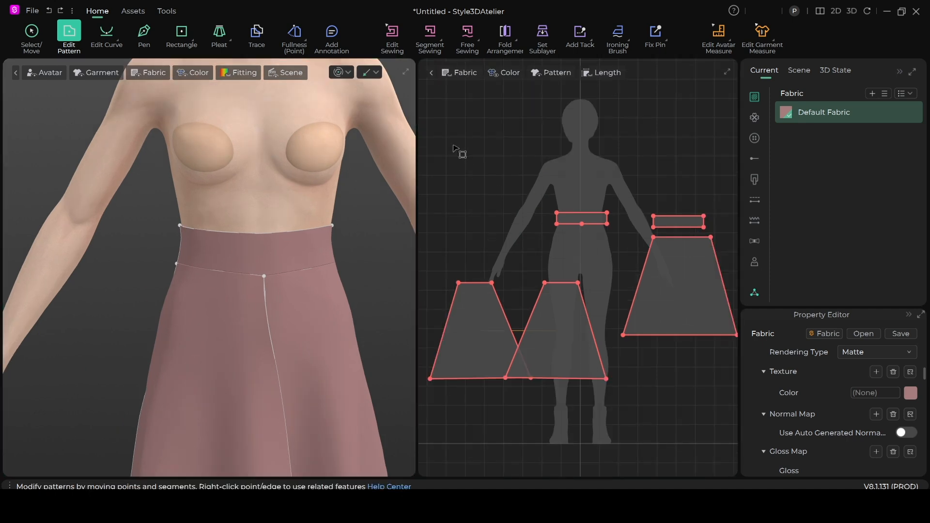
Extend the first front panel's sewing on the waistband's lower edge past the centre point to 17.29, matching the panel's top edge.
{"action": "left_click", "coordinate": [391, 31]}
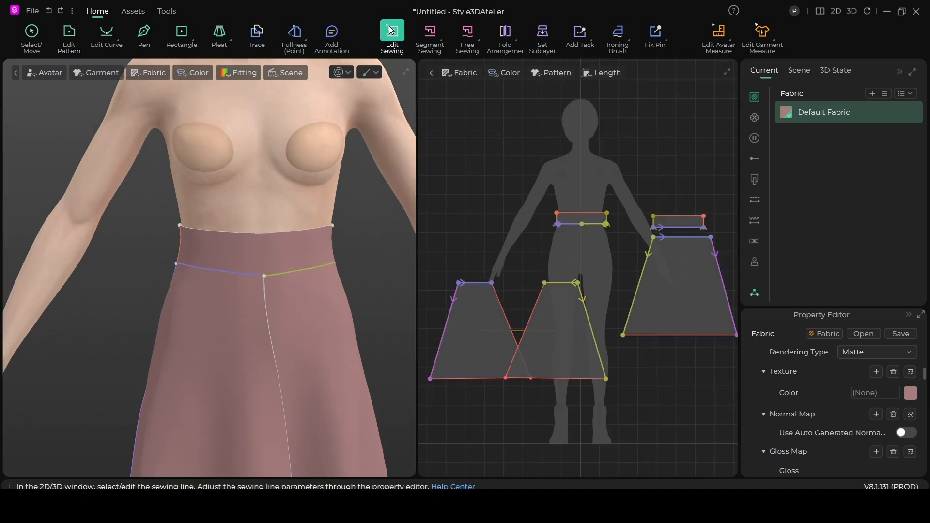
{"action": "scroll", "coordinate": [383, 256], "scroll_direction": "down", "scroll_amount": 3}
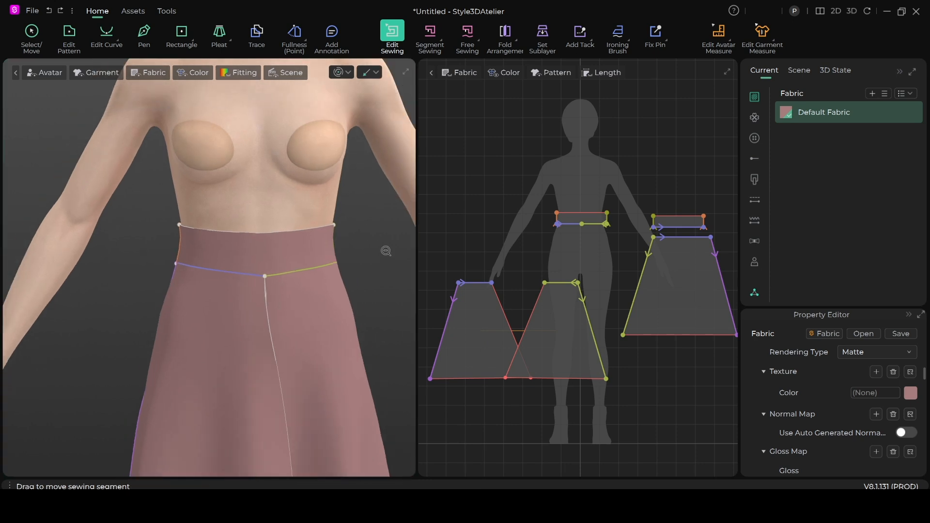
{"action": "scroll", "coordinate": [377, 243], "scroll_direction": "down", "scroll_amount": 2}
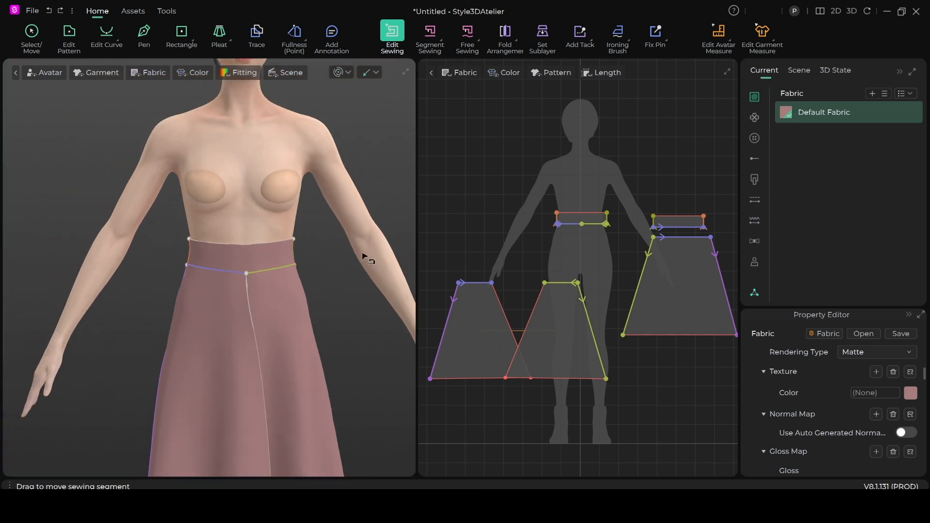
{"action": "scroll", "coordinate": [270, 303], "scroll_direction": "up", "scroll_amount": 3}
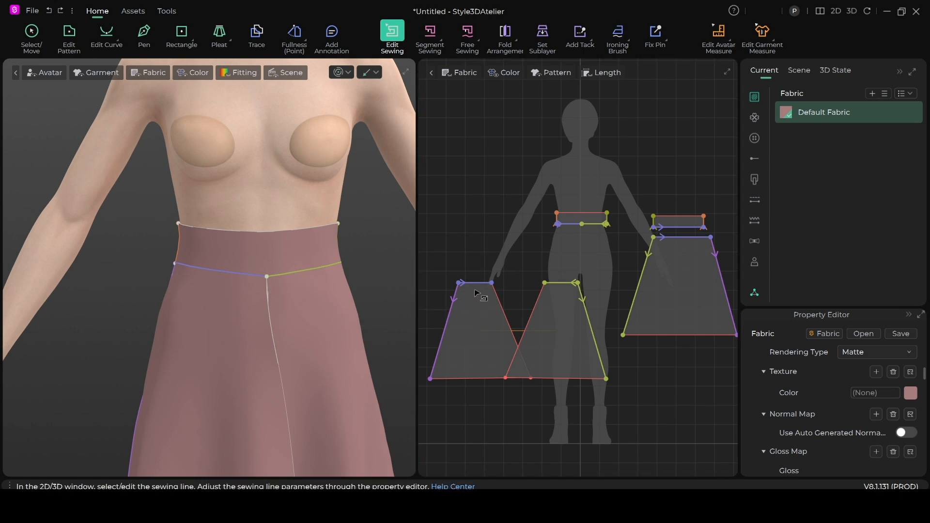
{"action": "scroll", "coordinate": [531, 285], "scroll_direction": "up", "scroll_amount": 2}
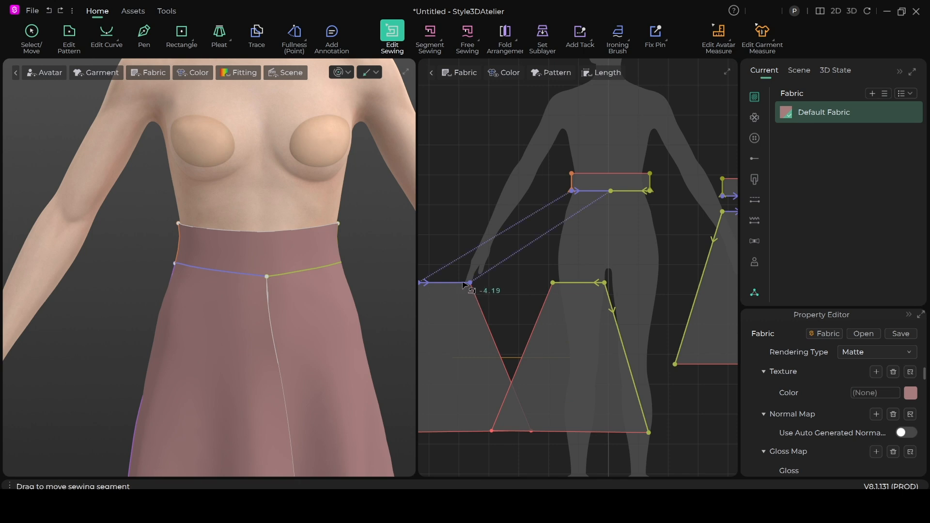
{"action": "scroll", "coordinate": [490, 272], "scroll_direction": "up", "scroll_amount": 2}
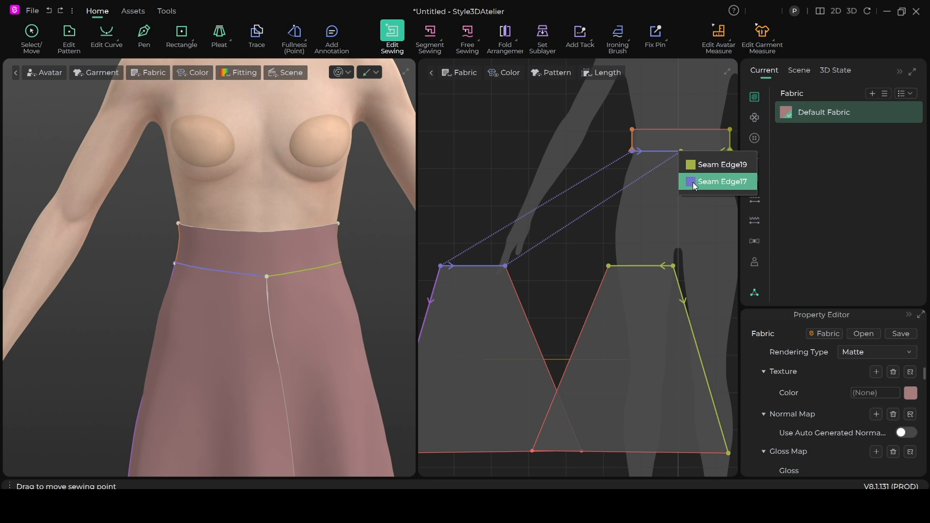
{"action": "left_click", "coordinate": [694, 183]}
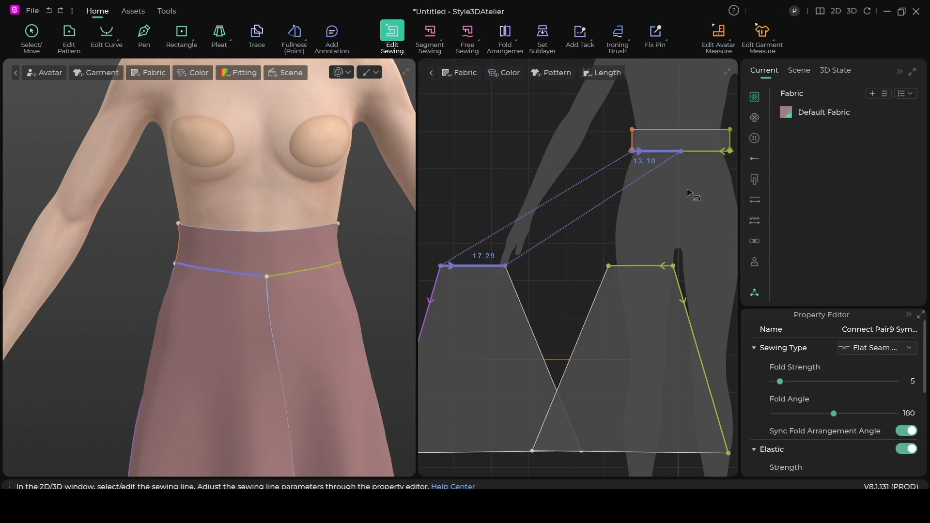
{"action": "left_click_drag", "start_coordinate": [681, 154], "coordinate": [696, 152]}
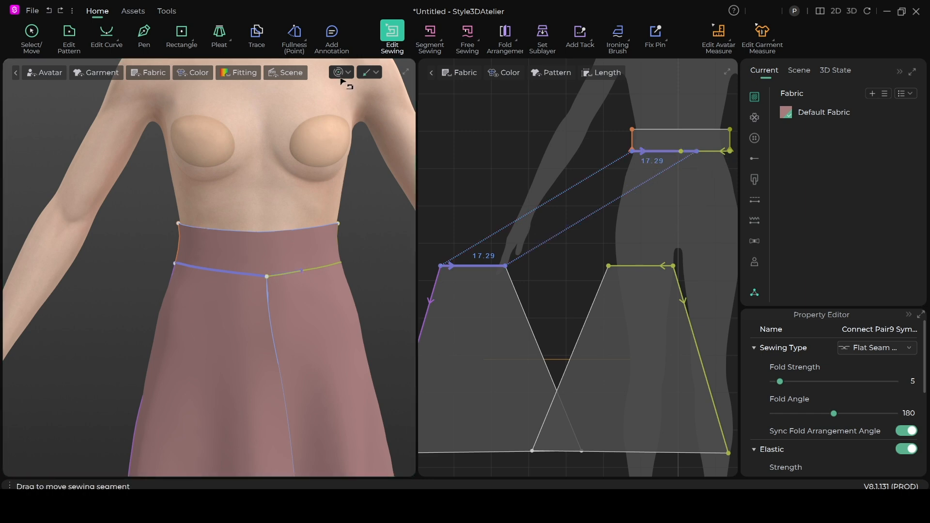
Simulate the skirt with the extended waist seam and tug the front panel near the opening.
{"action": "key", "text": "space"}
{"action": "left_click_drag", "start_coordinate": [315, 355], "coordinate": [374, 316]}
{"action": "scroll", "coordinate": [295, 331], "scroll_direction": "up", "scroll_amount": 2}
{"action": "middle_click_drag", "start_coordinate": [294, 331], "coordinate": [282, 232]}
{"action": "key", "text": "space"}
{"action": "mouse_move", "coordinate": [256, 288]}
{"action": "right_mouse_down"}
{"action": "mouse_move", "coordinate": [309, 276]}
{"action": "mouse_move", "coordinate": [254, 284]}
{"action": "right_mouse_up"}
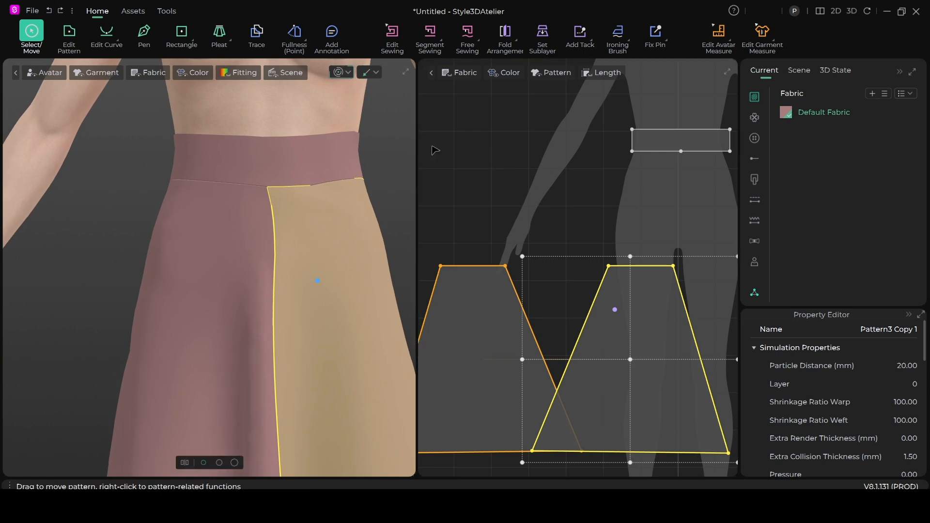
Select each front panel in turn to compare how they overlap on the avatar, and stop the simulation.
{"action": "left_click", "coordinate": [464, 159]}
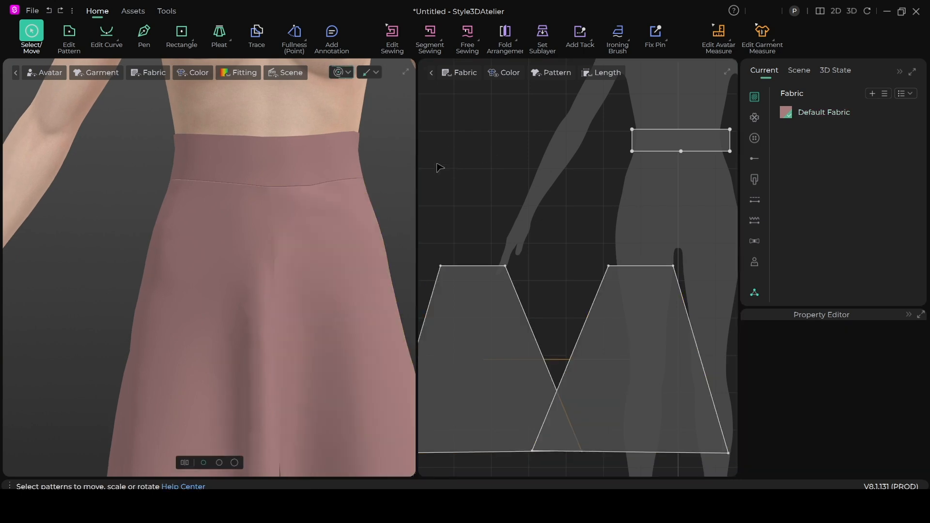
{"action": "left_click", "coordinate": [488, 318]}
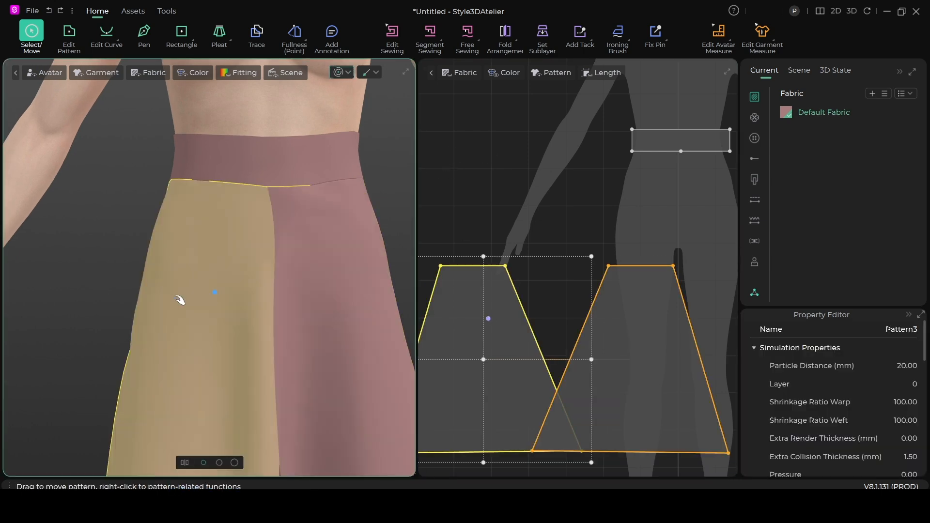
{"action": "right_click_drag", "start_coordinate": [302, 320], "coordinate": [272, 334]}
{"action": "left_click", "coordinate": [628, 322]}
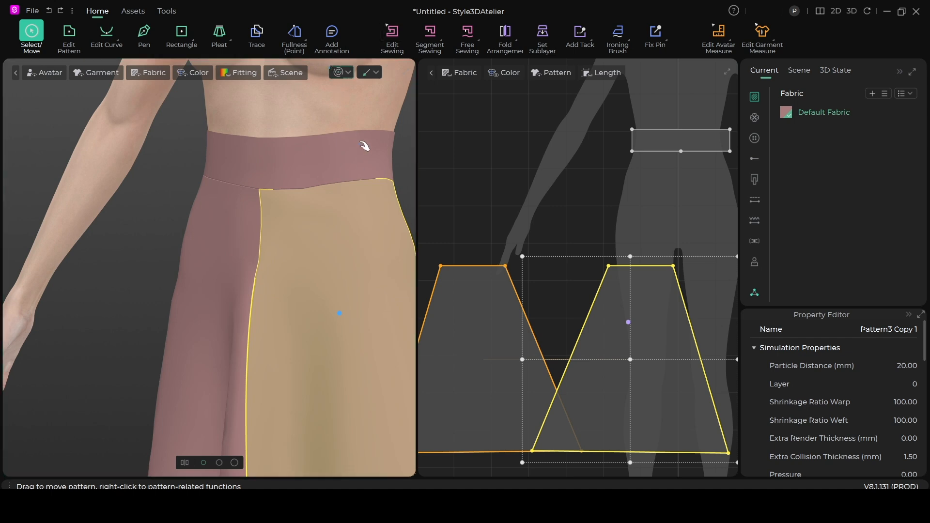
{"action": "left_click", "coordinate": [361, 107]}
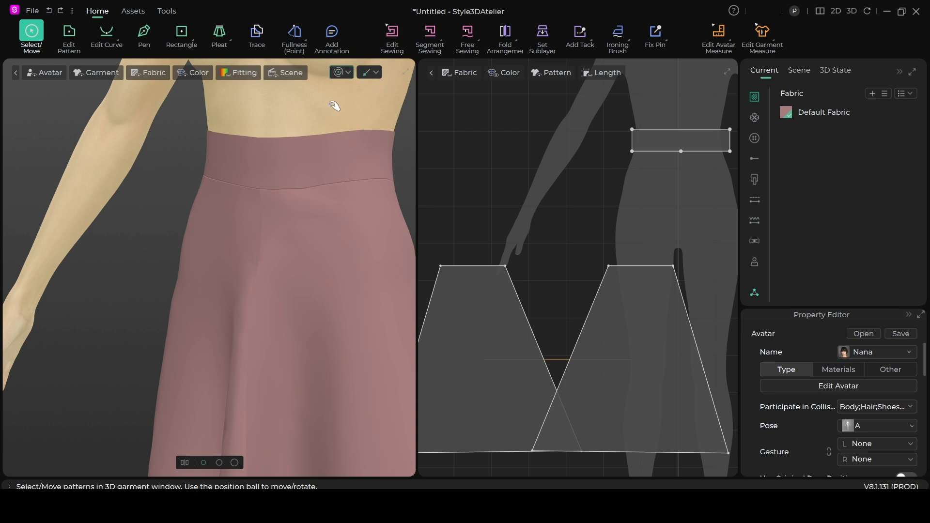
{"action": "left_click", "coordinate": [337, 79]}
Check the overlapping waist seams and move the front panel Pattern3 forward, in front of the other front panel on the avatar.
{"action": "key", "text": "b"}
{"action": "right_click_drag", "start_coordinate": [349, 268], "coordinate": [310, 257]}
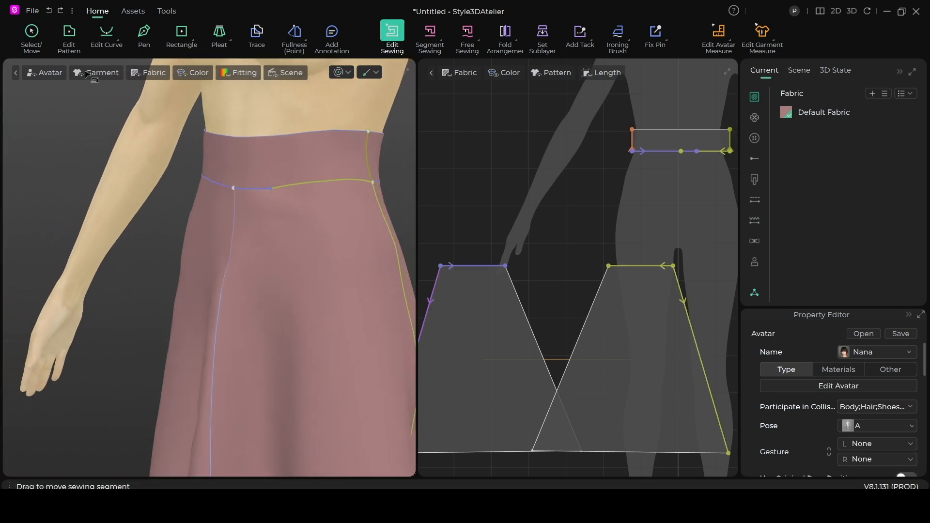
{"action": "left_click", "coordinate": [32, 32]}
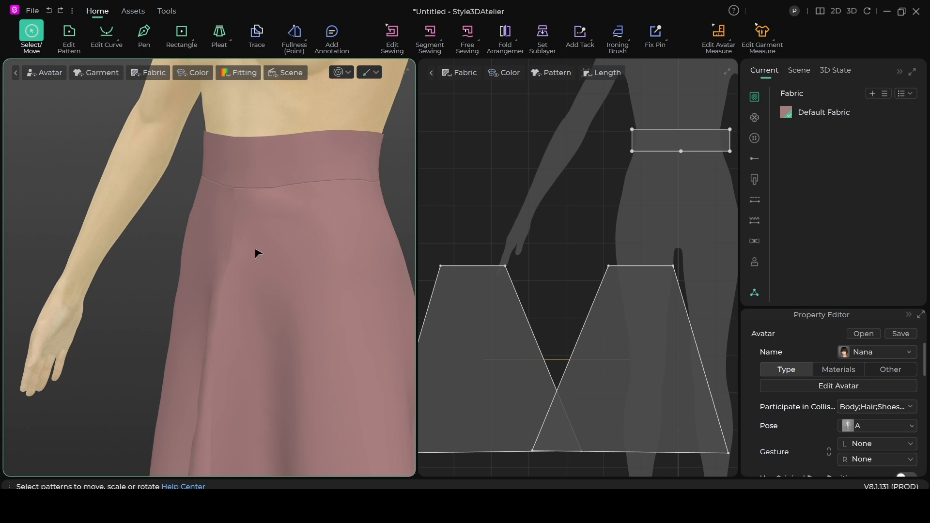
{"action": "left_click", "coordinate": [207, 232]}
{"action": "left_click_drag", "start_coordinate": [208, 232], "coordinate": [167, 232]}
{"action": "right_click_drag", "start_coordinate": [174, 280], "coordinate": [278, 291]}
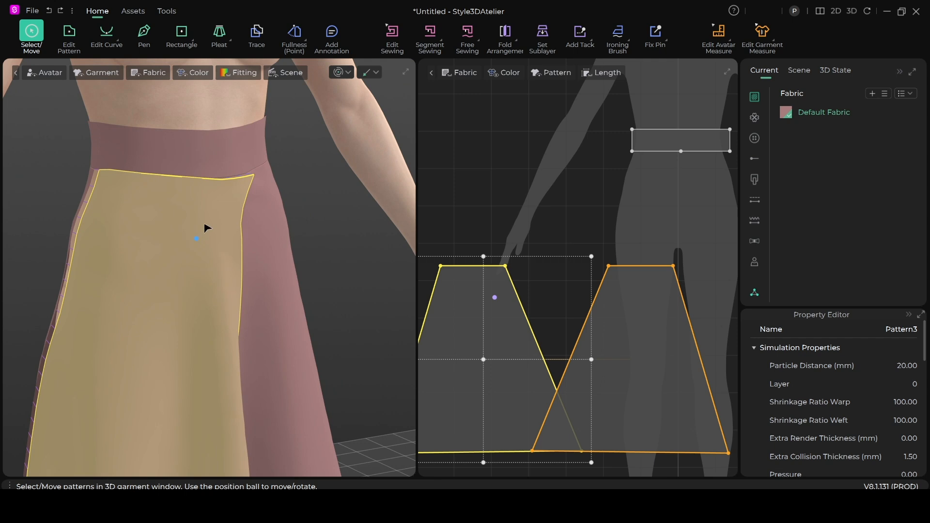
Simulate the skirt with Pattern3 as the outer layer and repeatedly pull its front edge outward away from the other panel.
{"action": "left_click", "coordinate": [338, 73]}
{"action": "right_click_drag", "start_coordinate": [265, 232], "coordinate": [230, 250]}
{"action": "mouse_move", "coordinate": [230, 251]}
{"action": "left_mouse_down"}
{"action": "mouse_move", "coordinate": [246, 277]}
{"action": "mouse_move", "coordinate": [242, 241]}
{"action": "left_mouse_up"}
{"action": "scroll", "coordinate": [293, 186], "scroll_direction": "down", "scroll_amount": 3}
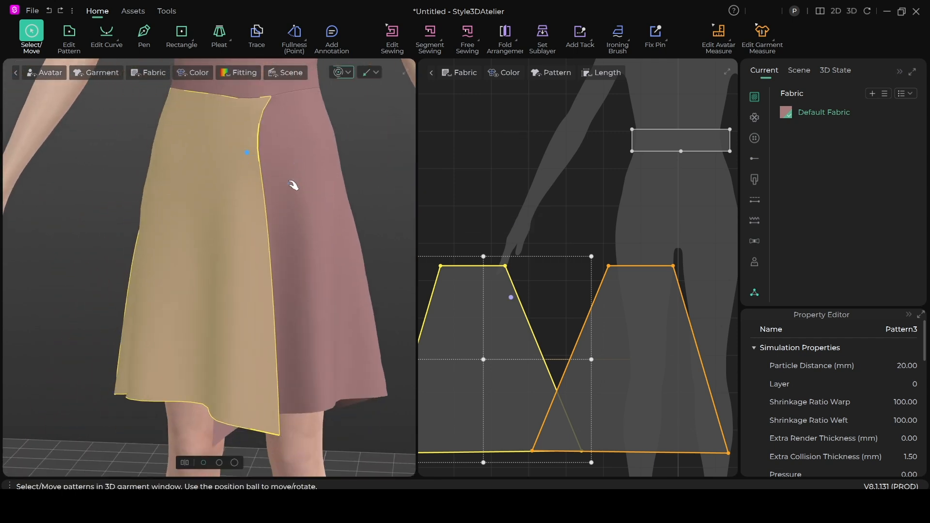
{"action": "right_click_drag", "start_coordinate": [245, 405], "coordinate": [309, 271]}
{"action": "left_click_drag", "start_coordinate": [277, 317], "coordinate": [156, 276]}
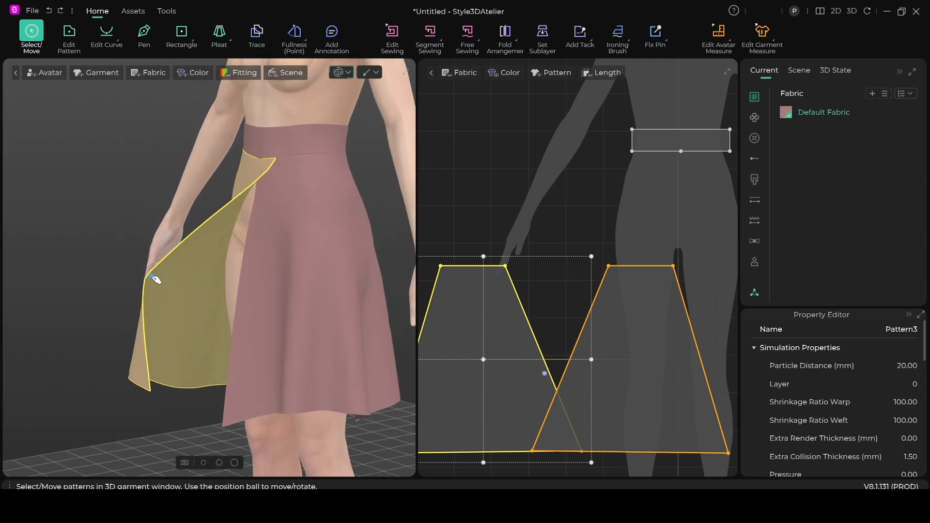
{"action": "right_click_drag", "start_coordinate": [226, 307], "coordinate": [264, 316]}
{"action": "left_click_drag", "start_coordinate": [259, 321], "coordinate": [154, 287]}
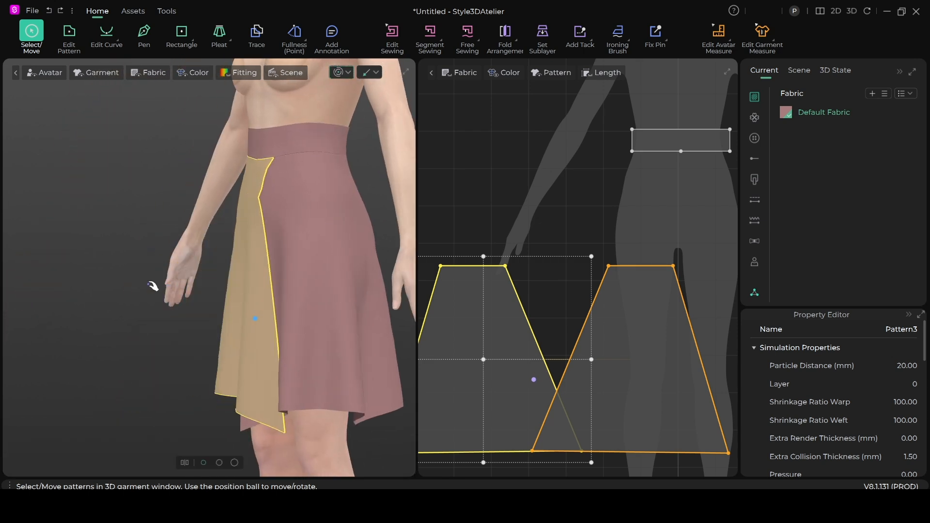
Check the wrapped front from the waist up and select the front waistband.
{"action": "middle_click_drag", "start_coordinate": [262, 212], "coordinate": [265, 335]}
{"action": "right_click_drag", "start_coordinate": [265, 335], "coordinate": [356, 336]}
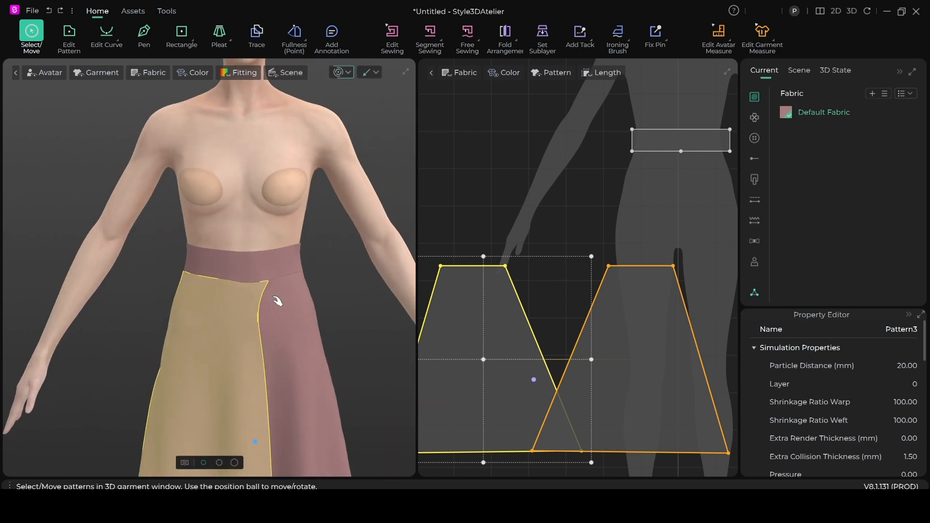
{"action": "left_click", "coordinate": [198, 256]}
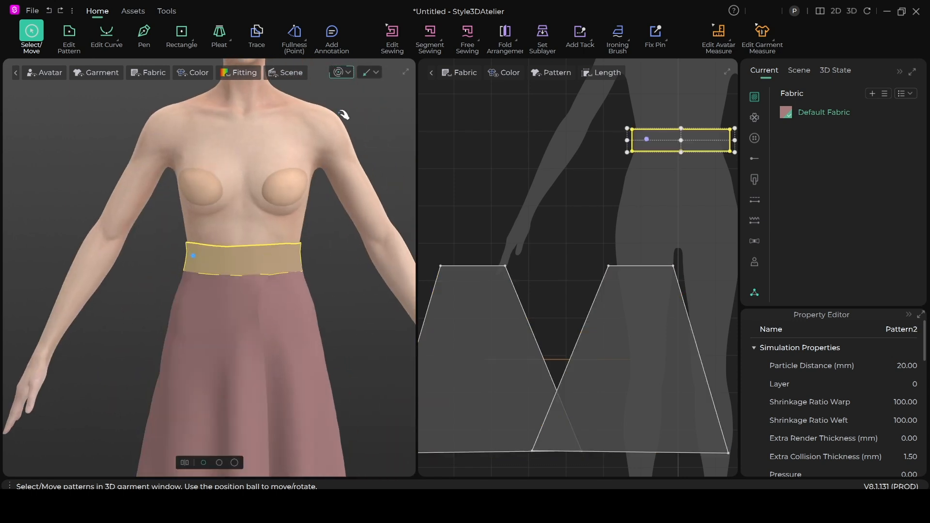
Stop the simulation and examine the waistband seam where the two front panels overlap.
{"action": "key", "text": "space"}
{"action": "scroll", "coordinate": [353, 290], "scroll_direction": "up", "scroll_amount": 2}
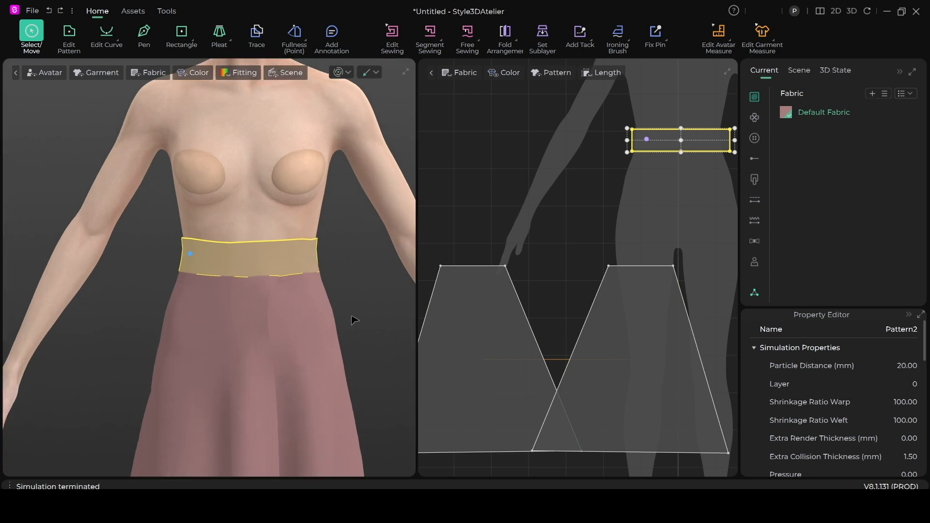
{"action": "scroll", "coordinate": [357, 312], "scroll_direction": "up", "scroll_amount": 2}
{"action": "scroll", "coordinate": [346, 258], "scroll_direction": "up", "scroll_amount": 4}
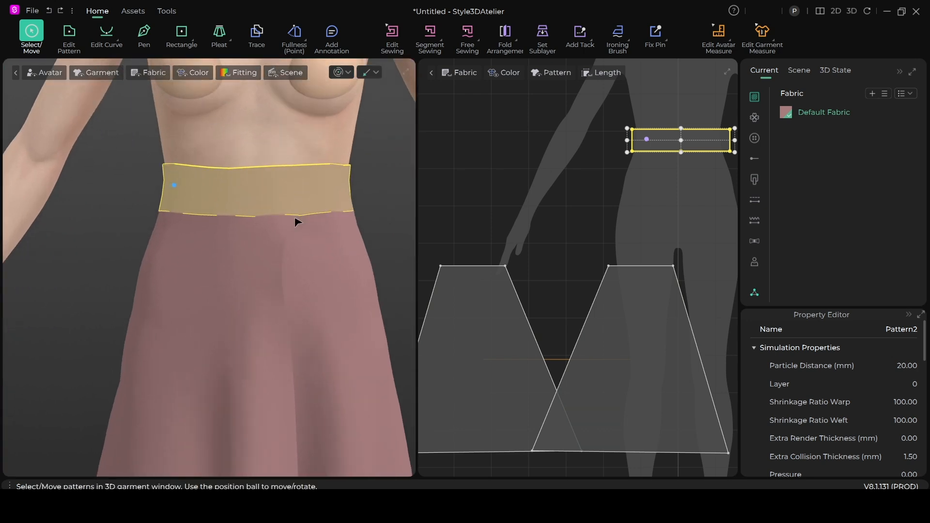
{"action": "scroll", "coordinate": [272, 317], "scroll_direction": "down", "scroll_amount": 1}
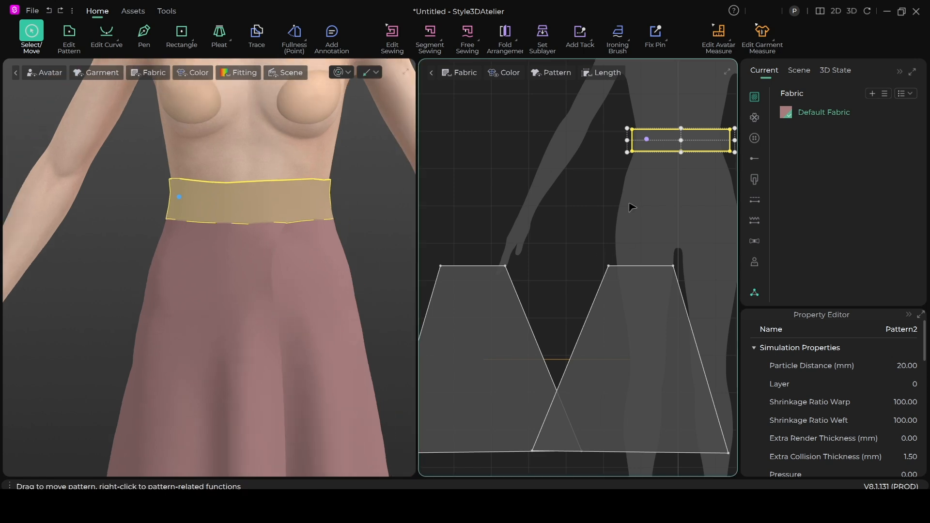
{"action": "scroll", "coordinate": [572, 240], "scroll_direction": "down", "scroll_amount": 3}
{"action": "left_click", "coordinate": [600, 272]}
{"action": "middle_click_drag", "start_coordinate": [600, 272], "coordinate": [537, 307]}
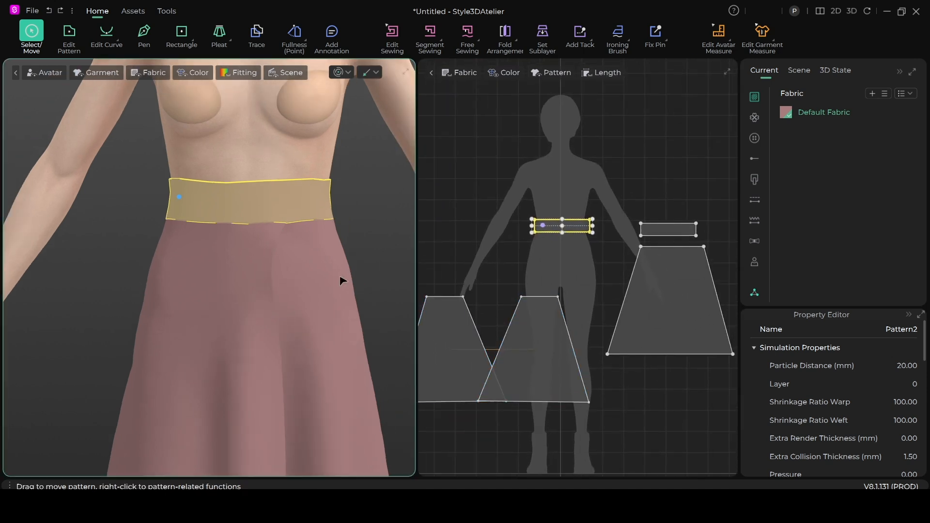
{"action": "scroll", "coordinate": [351, 268], "scroll_direction": "up", "scroll_amount": 1}
{"action": "scroll", "coordinate": [334, 259], "scroll_direction": "up", "scroll_amount": 1}
{"action": "middle_click_drag", "start_coordinate": [333, 263], "coordinate": [321, 299]}
{"action": "right_click_drag", "start_coordinate": [324, 343], "coordinate": [298, 237]}
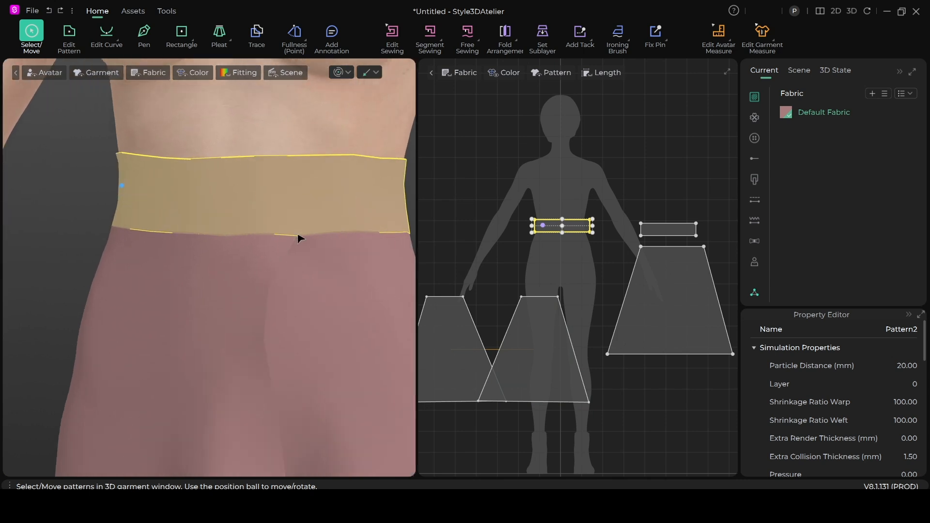
Add a point on the front waistband's lower edge where the outer panel's edge meets it, and a matching point on its upper edge.
{"action": "left_click", "coordinate": [298, 237]}
{"action": "scroll", "coordinate": [576, 262], "scroll_direction": "up", "scroll_amount": 5}
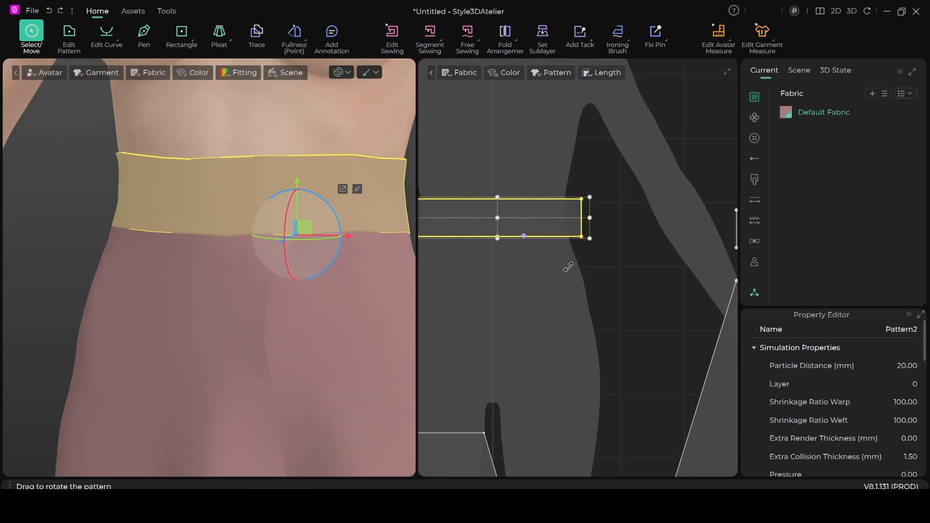
{"action": "scroll", "coordinate": [570, 269], "scroll_direction": "up", "scroll_amount": 2}
{"action": "right_click_drag", "start_coordinate": [524, 262], "coordinate": [567, 330]}
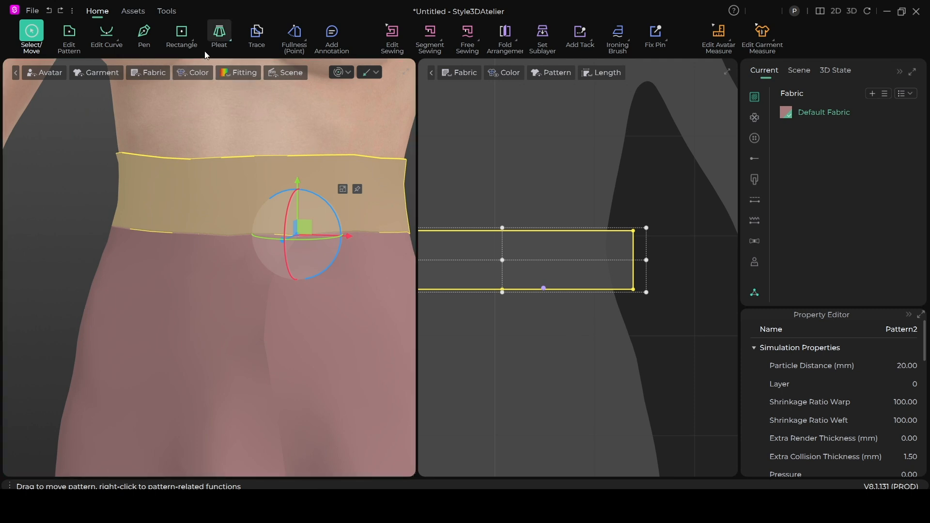
{"action": "left_click", "coordinate": [193, 39]}
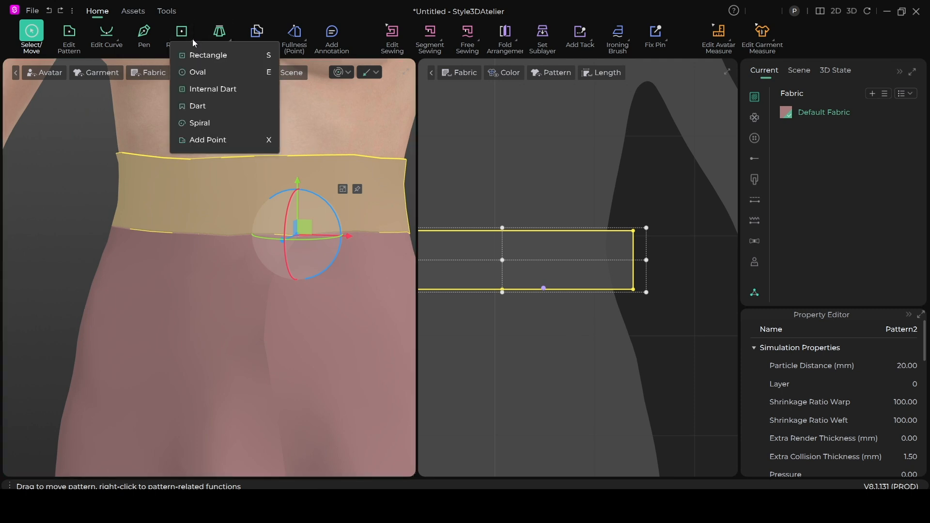
{"action": "left_click", "coordinate": [217, 142]}
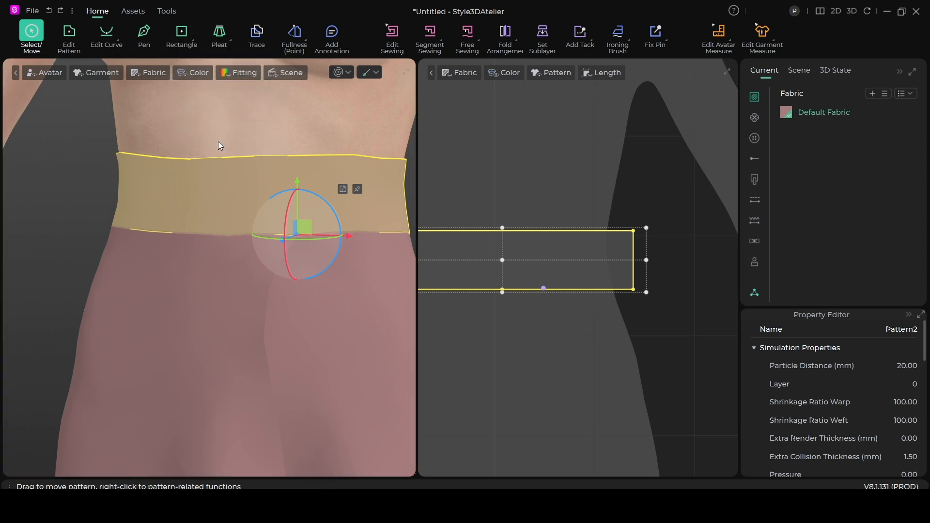
{"action": "left_click", "coordinate": [543, 291]}
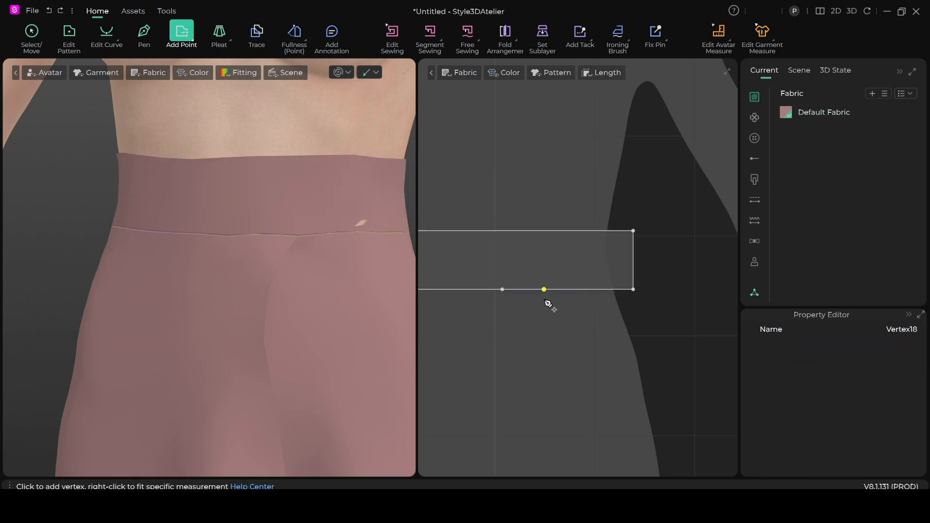
{"action": "left_click", "coordinate": [547, 234]}
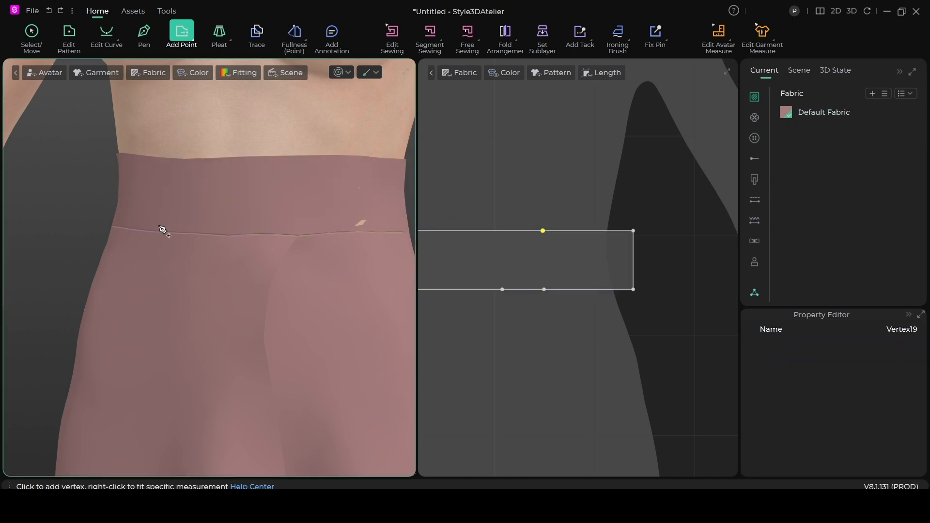
Draw an internal line about 5.87 cm long across the front waistband, joining the upper and lower added points.
{"action": "left_click", "coordinate": [147, 41]}
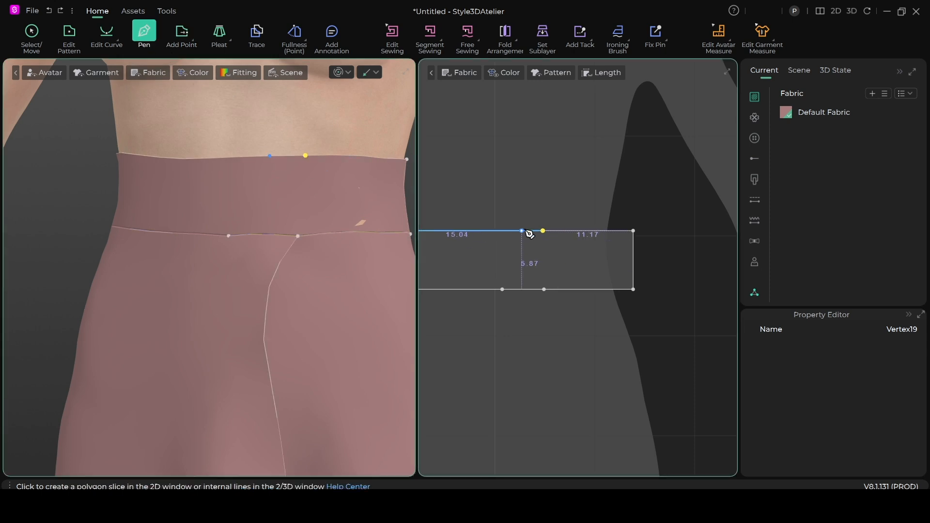
{"action": "left_click", "coordinate": [543, 231]}
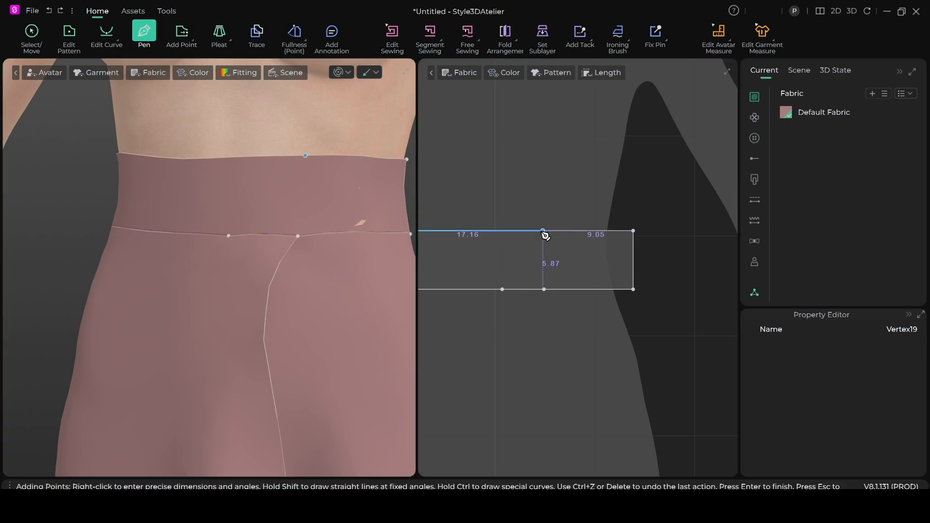
{"action": "left_click", "coordinate": [544, 290]}
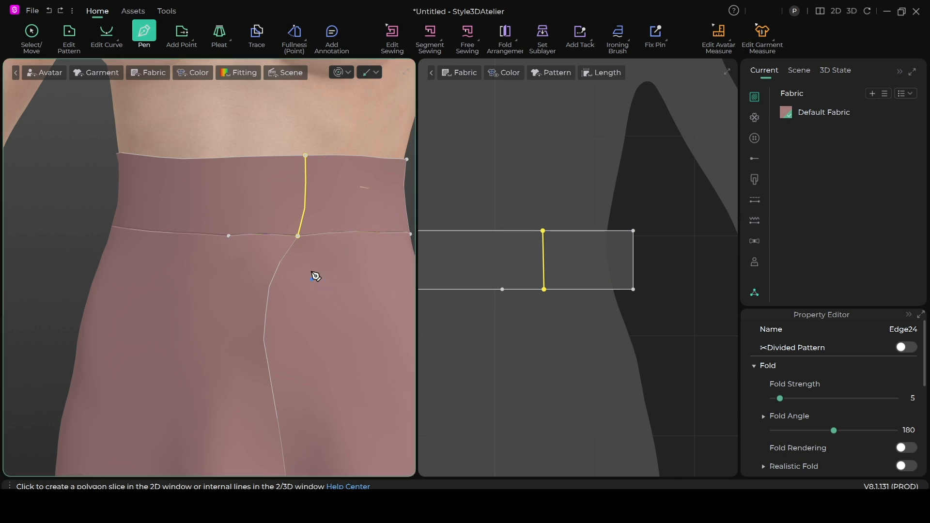
{"action": "scroll", "coordinate": [317, 268], "scroll_direction": "down", "scroll_amount": 3}
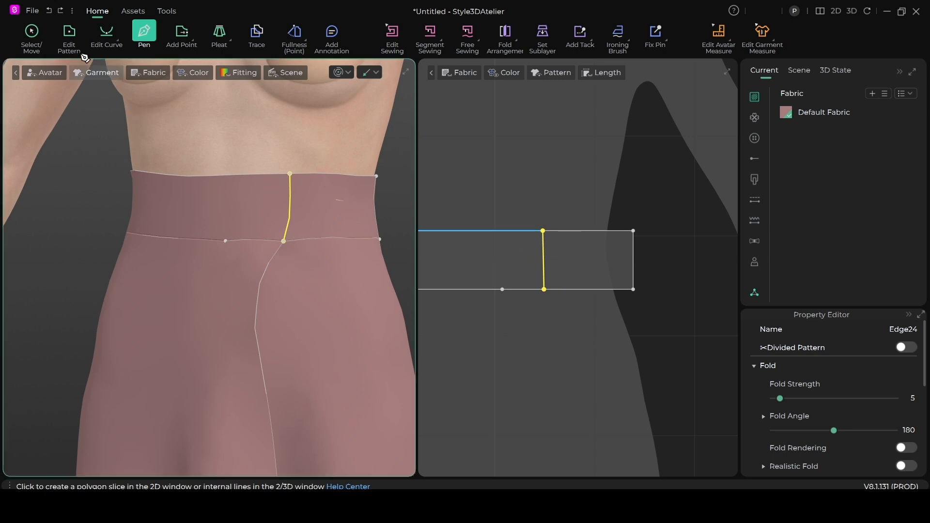
Examine the fold, elasticity and 2D measurement properties of the internal line across the waistband, and check the waistband pattern itself.
{"action": "left_click", "coordinate": [69, 34]}
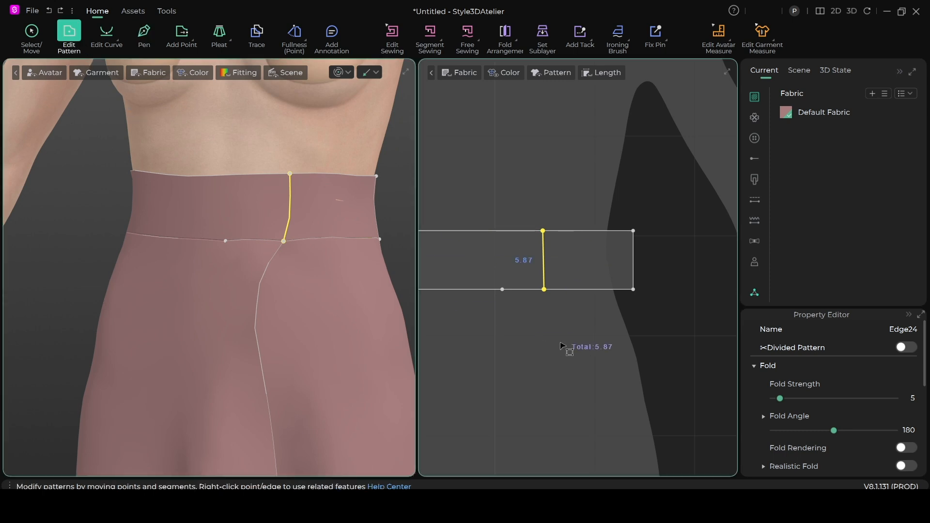
{"action": "left_click", "coordinate": [684, 320]}
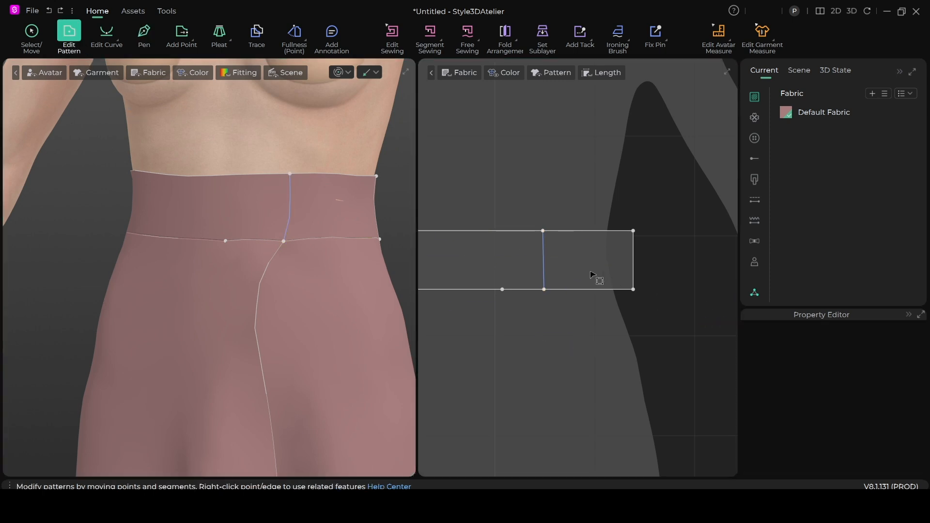
{"action": "left_click", "coordinate": [544, 264]}
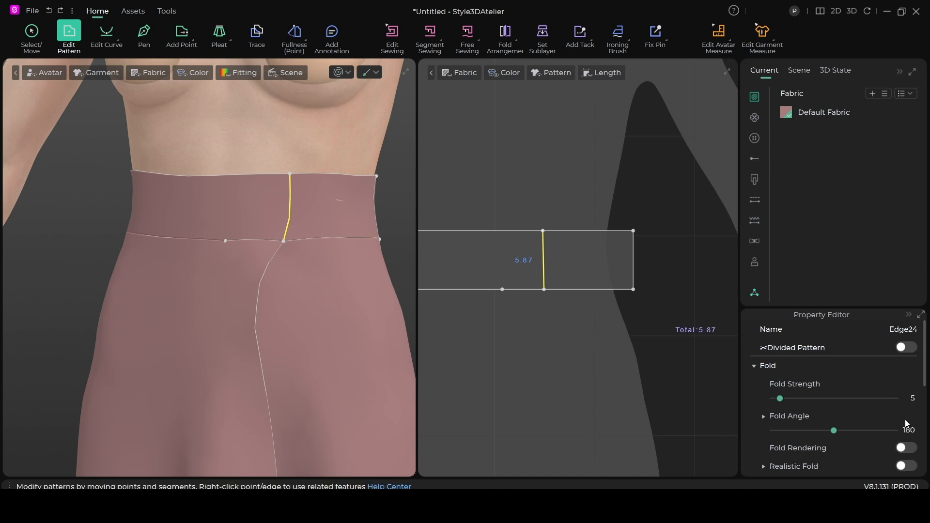
{"action": "scroll", "coordinate": [904, 413], "scroll_direction": "down", "scroll_amount": 2}
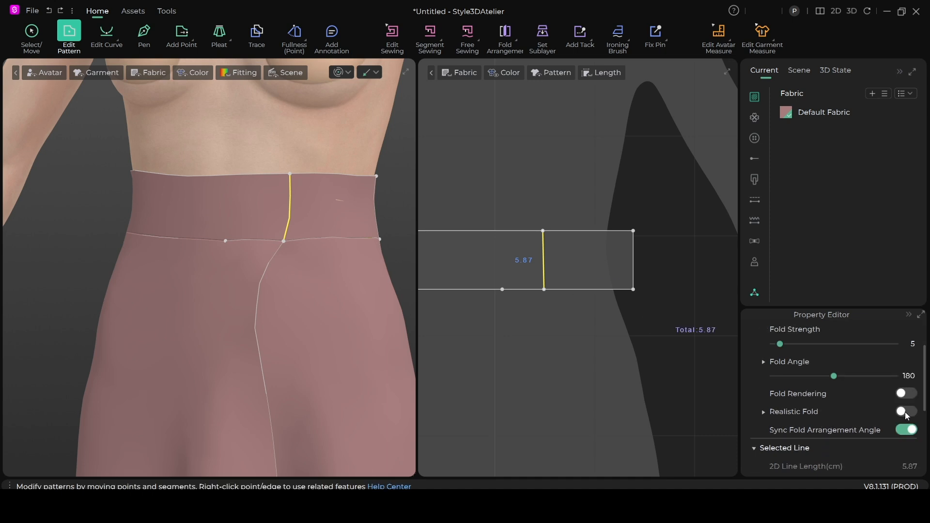
{"action": "scroll", "coordinate": [907, 416], "scroll_direction": "down", "scroll_amount": 3}
{"action": "scroll", "coordinate": [905, 418], "scroll_direction": "up", "scroll_amount": 5}
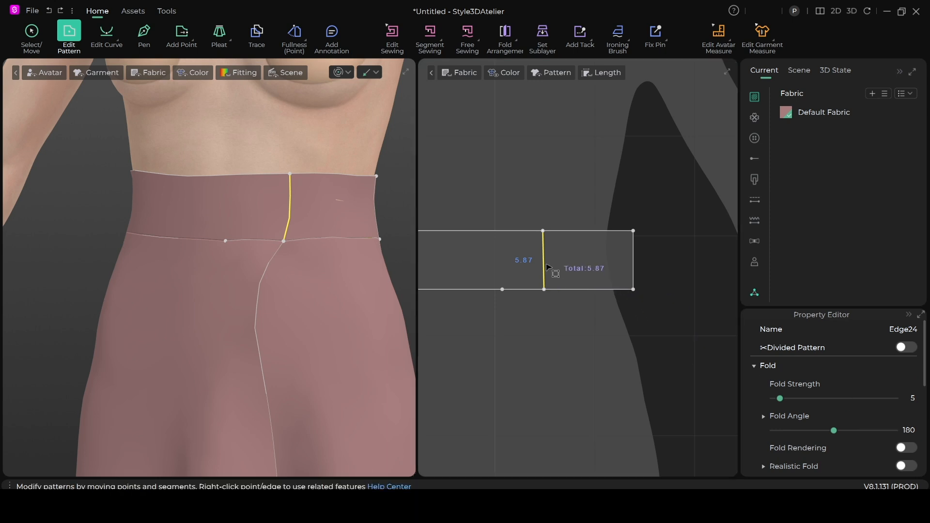
{"action": "scroll", "coordinate": [848, 383], "scroll_direction": "down", "scroll_amount": 5}
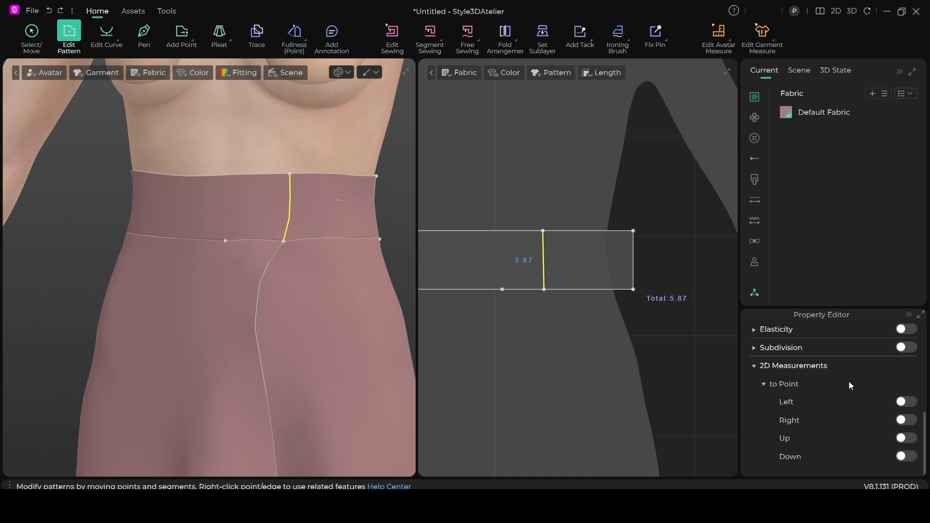
{"action": "scroll", "coordinate": [852, 386], "scroll_direction": "up", "scroll_amount": 5}
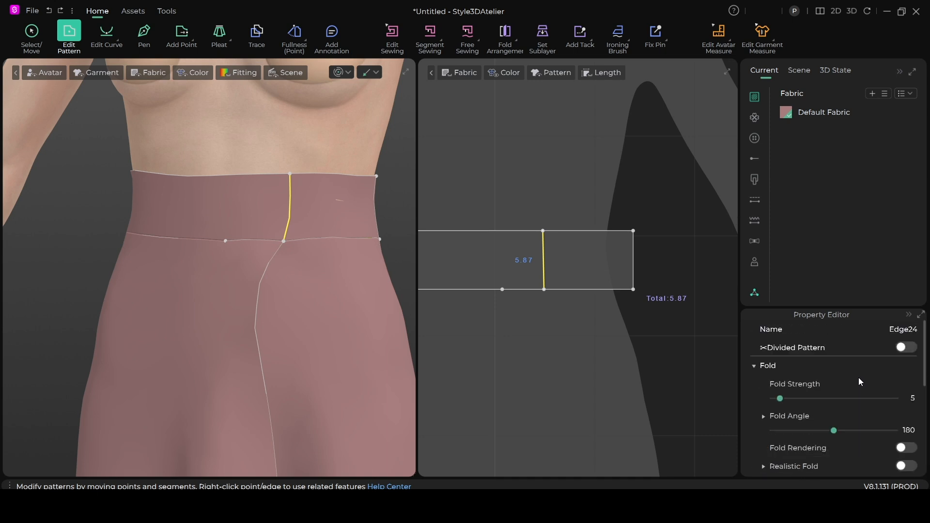
{"action": "scroll", "coordinate": [859, 381], "scroll_direction": "down", "scroll_amount": 2}
{"action": "scroll", "coordinate": [858, 381], "scroll_direction": "up", "scroll_amount": 2}
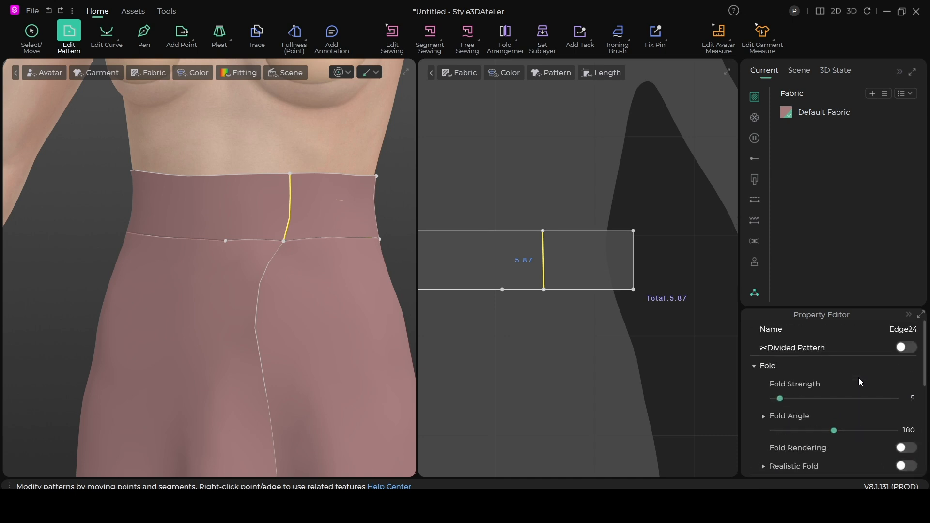
{"action": "left_click", "coordinate": [698, 234]}
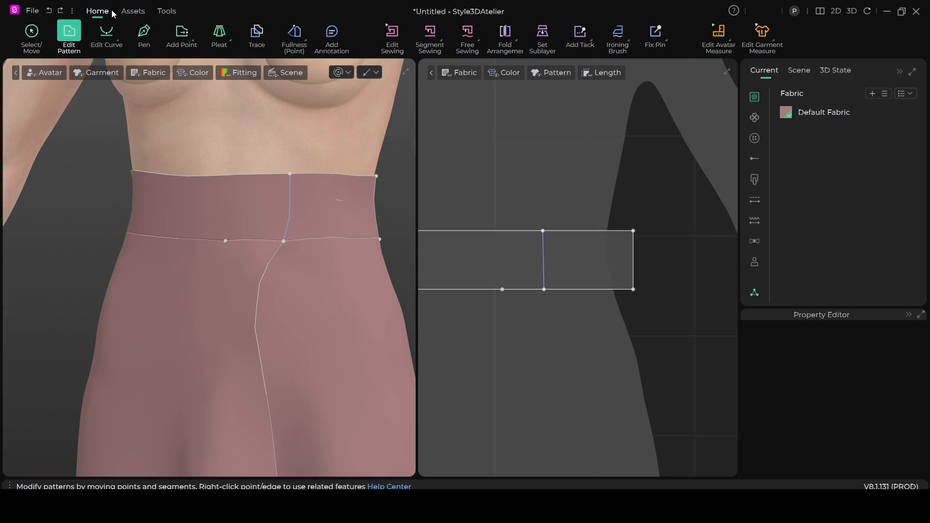
{"action": "left_click", "coordinate": [32, 35]}
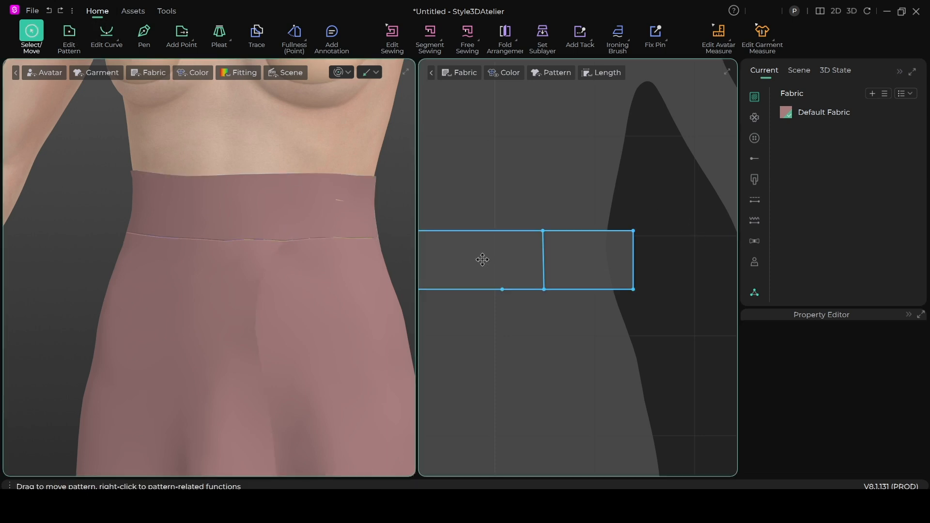
{"action": "left_click", "coordinate": [547, 262]}
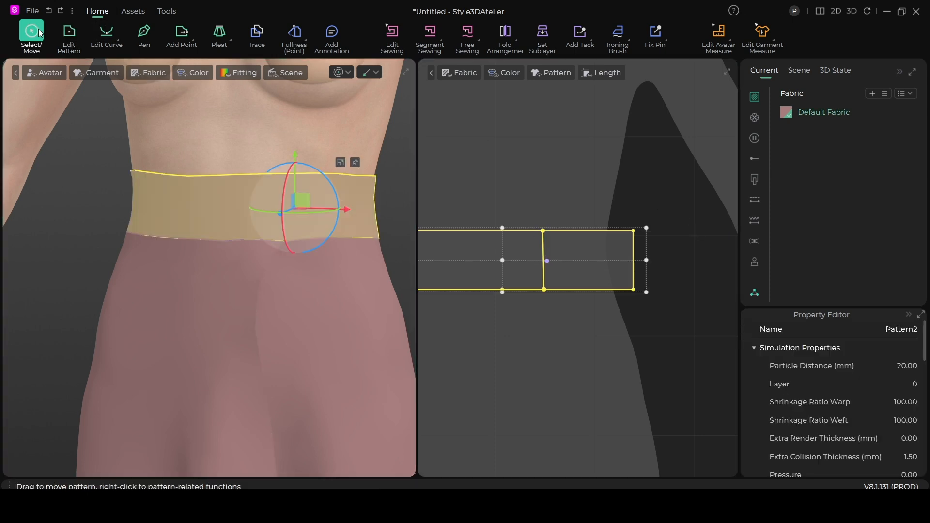
{"action": "left_click", "coordinate": [69, 32]}
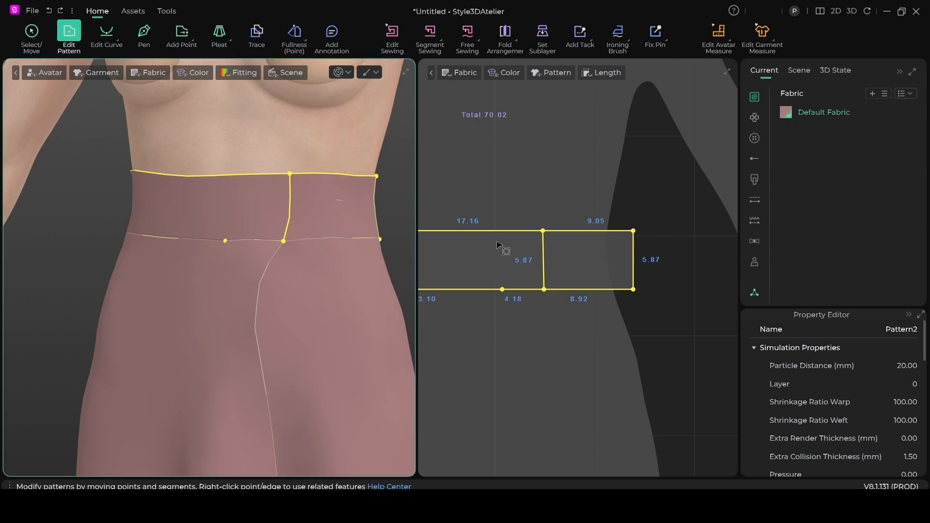
{"action": "left_click", "coordinate": [705, 313]}
Enable elasticity on the waistband's internal line with strength 83.1 and ratio 156%, and start the simulation.
{"action": "left_click", "coordinate": [543, 256]}
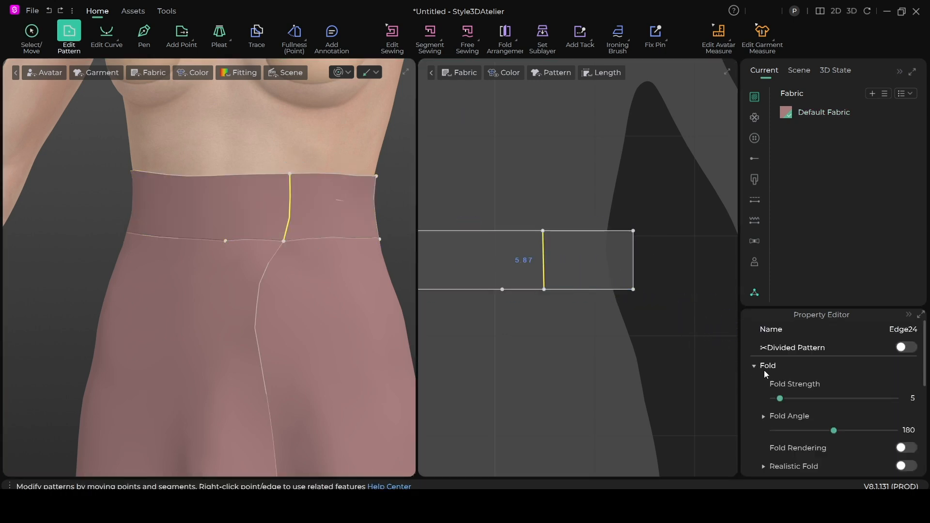
{"action": "scroll", "coordinate": [814, 388], "scroll_direction": "down", "scroll_amount": 3}
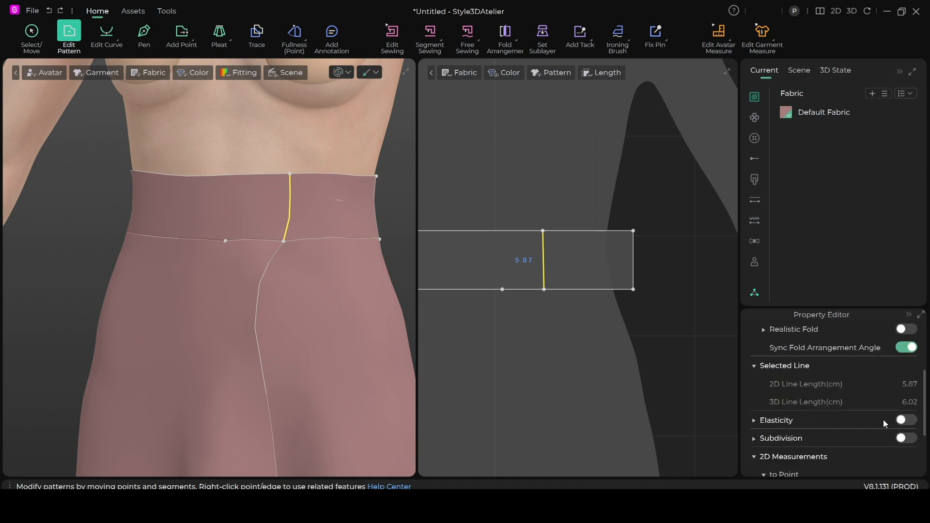
{"action": "left_click", "coordinate": [907, 420]}
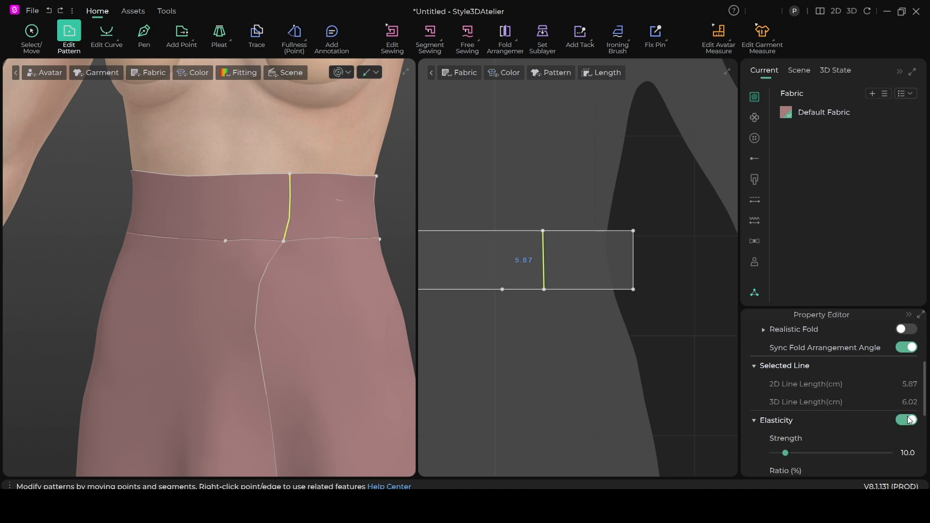
{"action": "scroll", "coordinate": [896, 436], "scroll_direction": "down", "scroll_amount": 1}
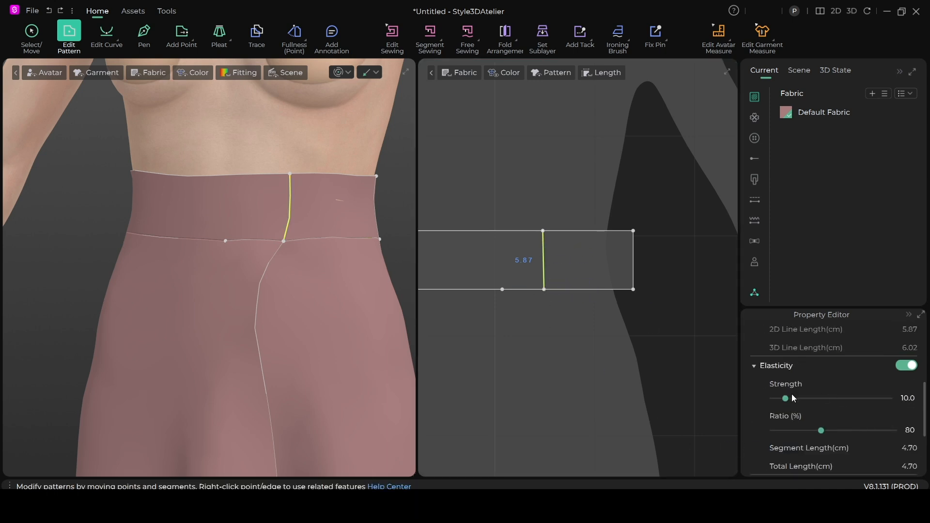
{"action": "left_click_drag", "start_coordinate": [787, 398], "coordinate": [867, 400]}
{"action": "left_click_drag", "start_coordinate": [821, 431], "coordinate": [863, 409]}
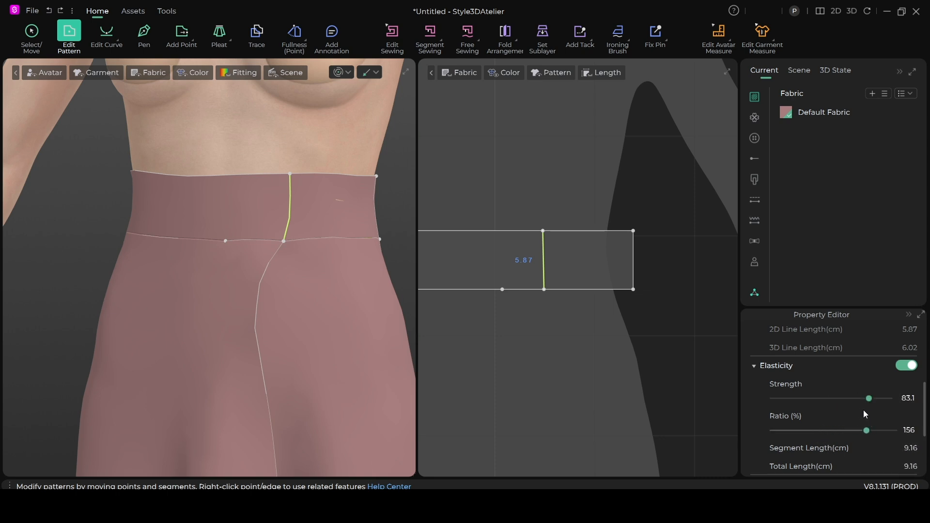
{"action": "left_click", "coordinate": [338, 74]}
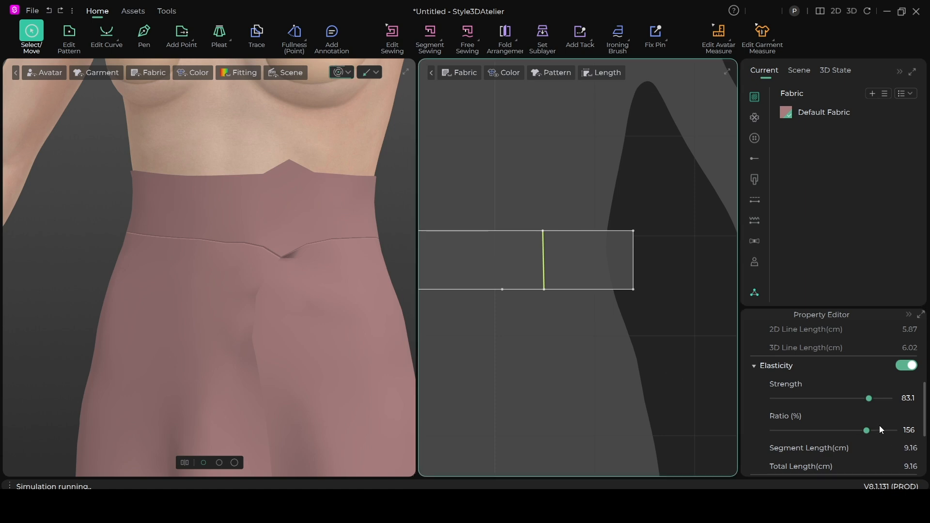
Set the internal line's elasticity ratio to 68% and strength to 86.8 during the simulation, and stop it.
{"action": "left_click_drag", "start_coordinate": [867, 429], "coordinate": [815, 420]}
{"action": "left_click_drag", "start_coordinate": [867, 398], "coordinate": [874, 398]}
{"action": "left_click", "coordinate": [341, 74]}
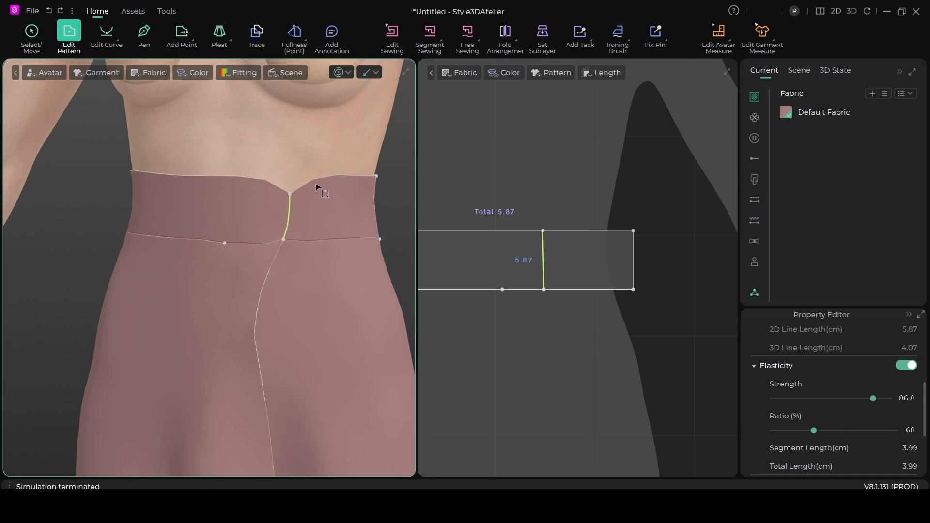
{"action": "right_click_drag", "start_coordinate": [290, 228], "coordinate": [327, 233]}
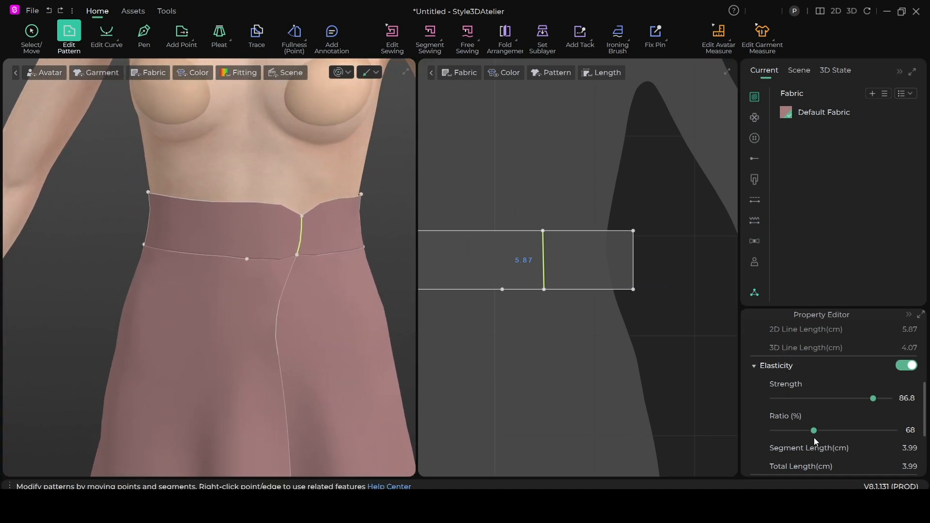
Set the waistband internal line's elasticity ratio to 41% and strength to 96.3, and start the simulation.
{"action": "mouse_move", "coordinate": [813, 427]}
{"action": "left_mouse_down"}
{"action": "mouse_move", "coordinate": [778, 426]}
{"action": "mouse_move", "coordinate": [797, 422]}
{"action": "left_mouse_up"}
{"action": "left_click_drag", "start_coordinate": [871, 396], "coordinate": [881, 393]}
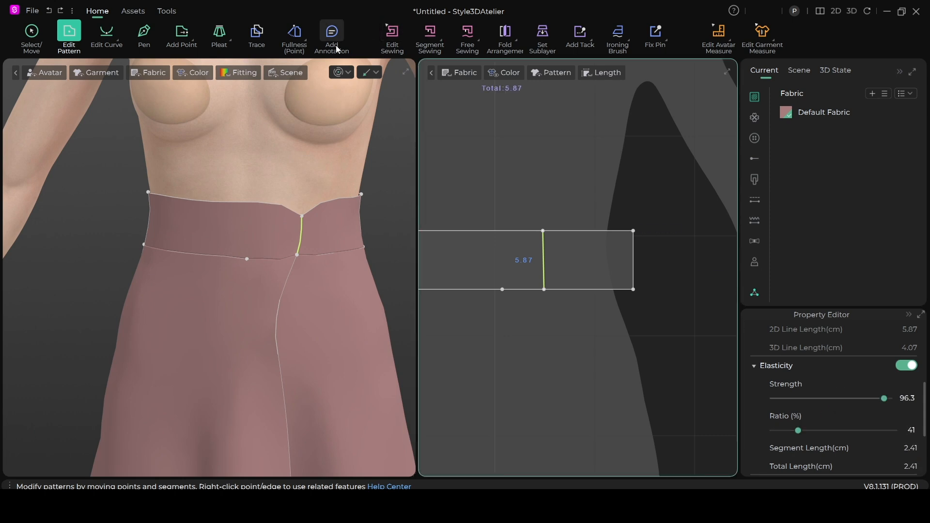
{"action": "left_click", "coordinate": [338, 72]}
{"action": "right_click_drag", "start_coordinate": [316, 254], "coordinate": [349, 258]}
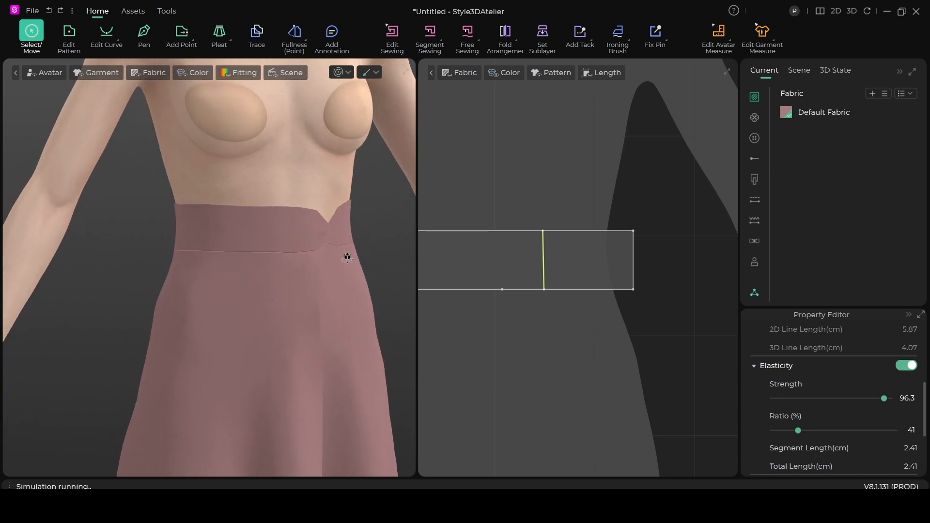
Pull the front and back waistbands into place around the waist during the simulation, and stop it.
{"action": "left_click", "coordinate": [249, 213]}
{"action": "left_click_drag", "start_coordinate": [212, 233], "coordinate": [167, 258]}
{"action": "right_click_drag", "start_coordinate": [351, 268], "coordinate": [254, 256]}
{"action": "left_click_drag", "start_coordinate": [254, 256], "coordinate": [322, 305]}
{"action": "right_click_drag", "start_coordinate": [322, 305], "coordinate": [263, 181]}
{"action": "left_click_drag", "start_coordinate": [316, 233], "coordinate": [334, 229]}
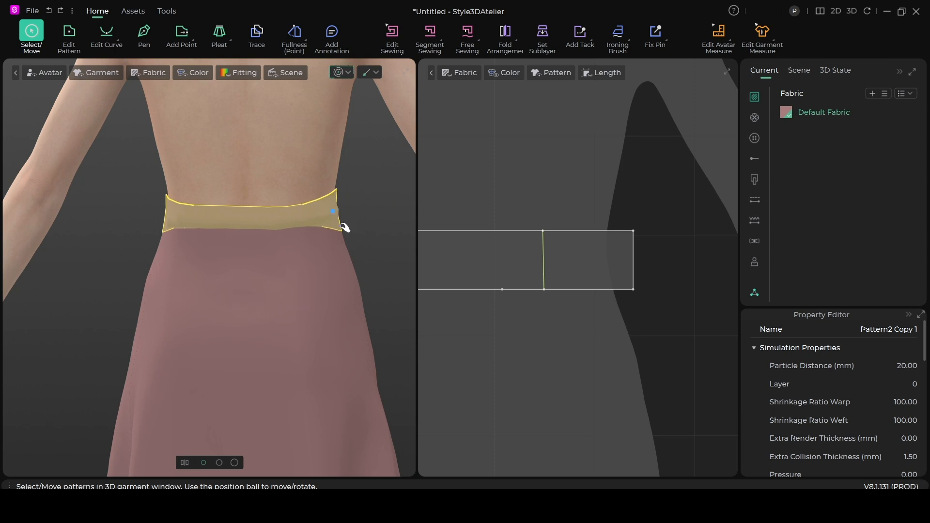
{"action": "left_click", "coordinate": [338, 208]}
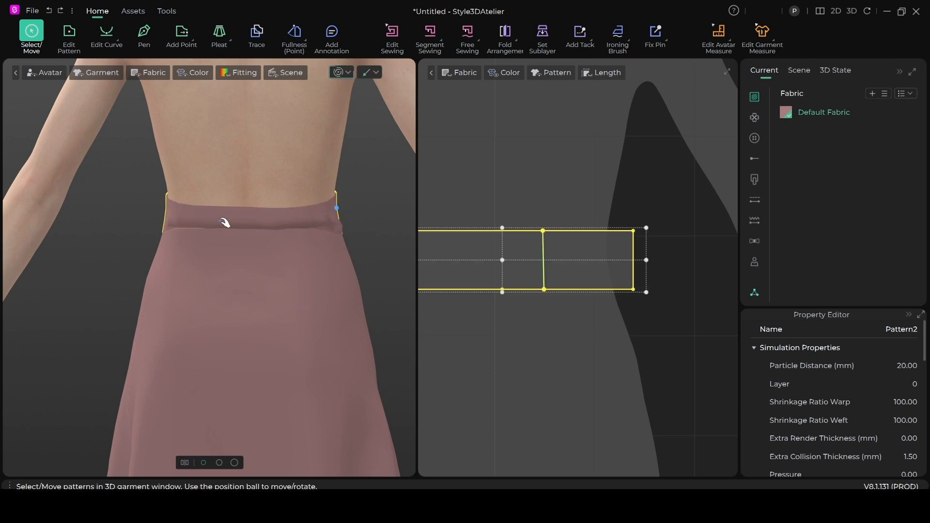
{"action": "left_click_drag", "start_coordinate": [212, 207], "coordinate": [166, 226]}
{"action": "left_click", "coordinate": [161, 212]}
{"action": "right_click_drag", "start_coordinate": [151, 252], "coordinate": [388, 266]}
{"action": "middle_click_drag", "start_coordinate": [195, 205], "coordinate": [277, 167]}
{"action": "scroll", "coordinate": [238, 216], "scroll_direction": "down", "scroll_amount": 1}
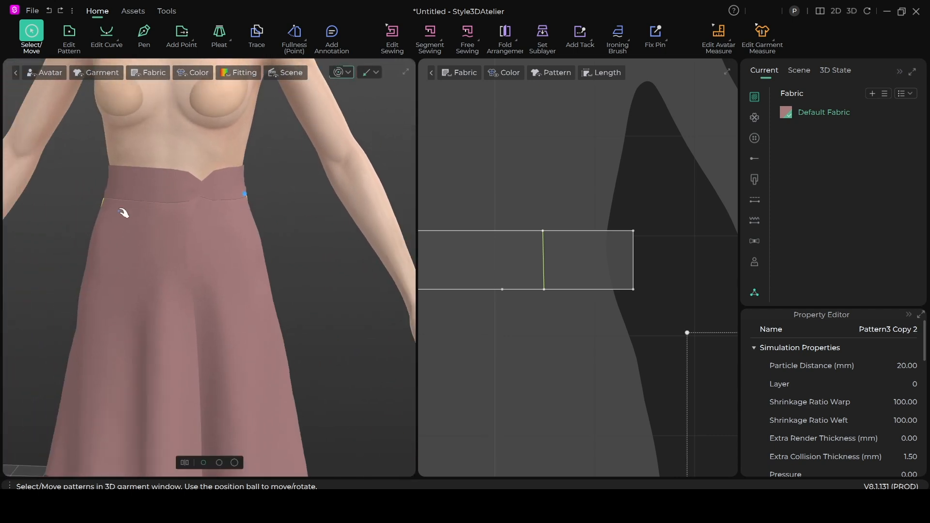
{"action": "left_click", "coordinate": [132, 173]}
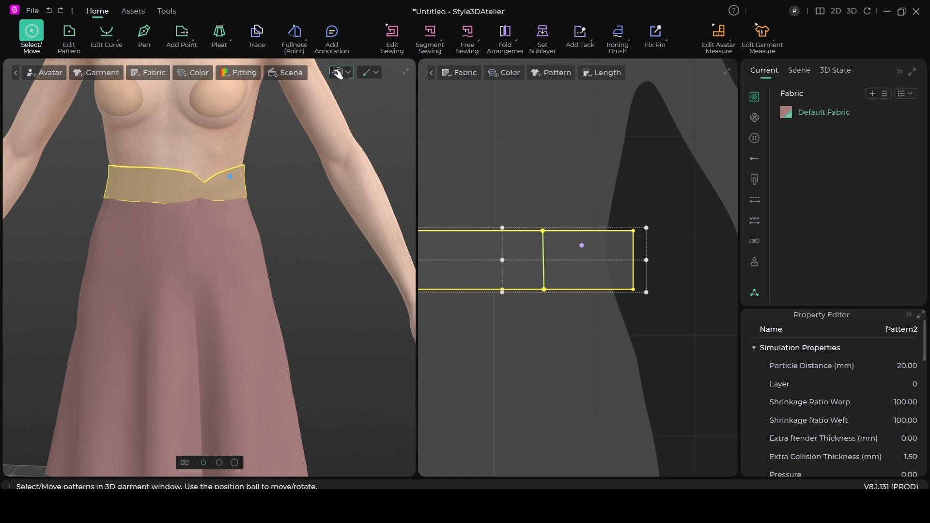
{"action": "key", "text": "w"}
Clear the selection and check the fit of the whole skirt on the avatar from the front.
{"action": "scroll", "coordinate": [154, 329], "scroll_direction": "down", "scroll_amount": 2}
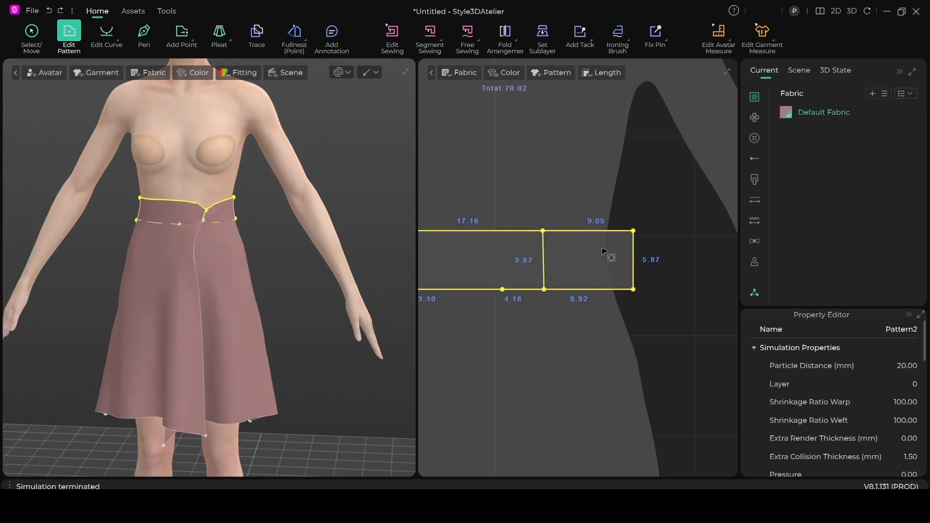
{"action": "scroll", "coordinate": [477, 240], "scroll_direction": "down", "scroll_amount": 2}
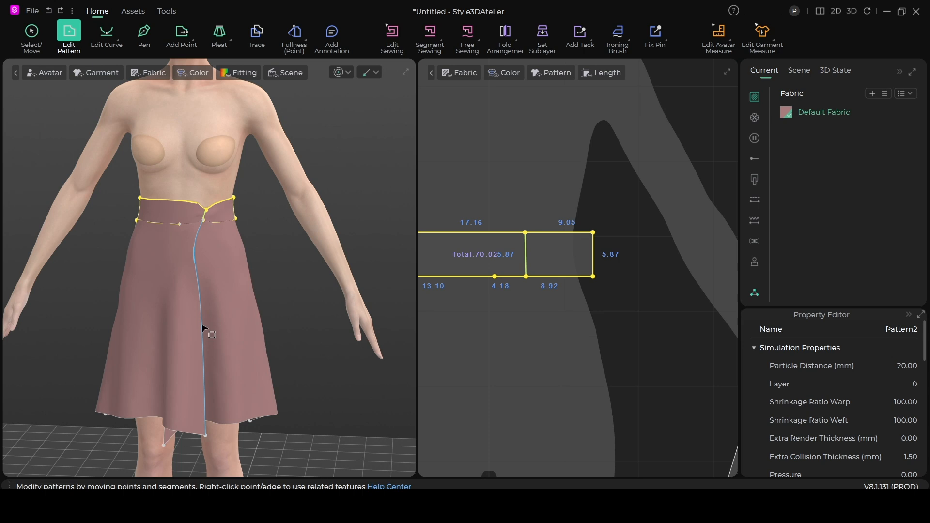
{"action": "left_click", "coordinate": [31, 33]}
{"action": "left_click", "coordinate": [301, 348]}
{"action": "scroll", "coordinate": [302, 348], "scroll_direction": "down", "scroll_amount": 2}
{"action": "right_click_drag", "start_coordinate": [301, 348], "coordinate": [281, 411]}
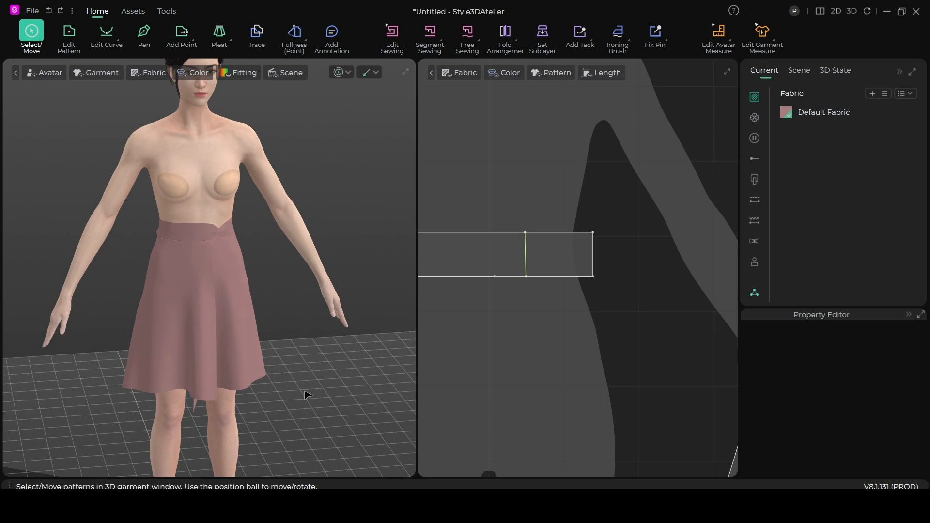
{"action": "scroll", "coordinate": [338, 334], "scroll_direction": "up", "scroll_amount": 2}
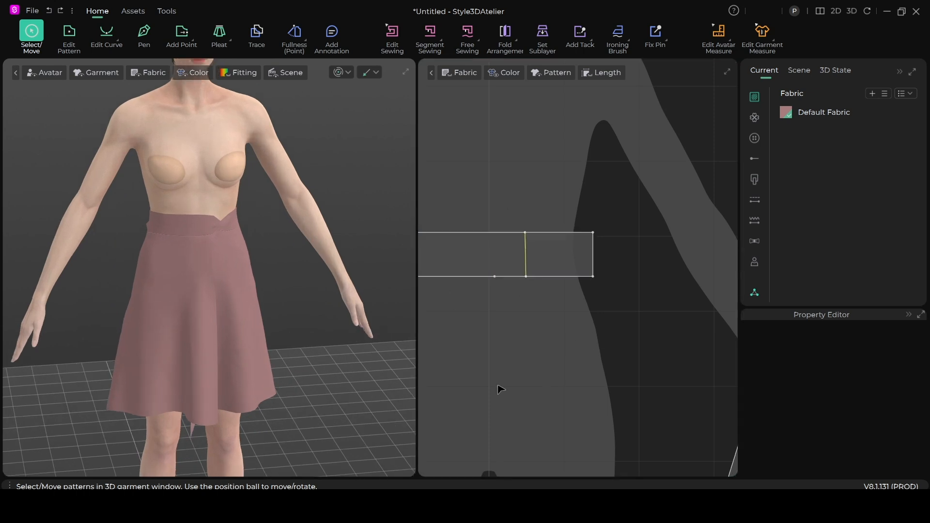
Draw a rectangular strip pattern about 28.8 cm wide and 3.1 cm high just below the front waistband.
{"action": "scroll", "coordinate": [518, 372], "scroll_direction": "down", "scroll_amount": 4}
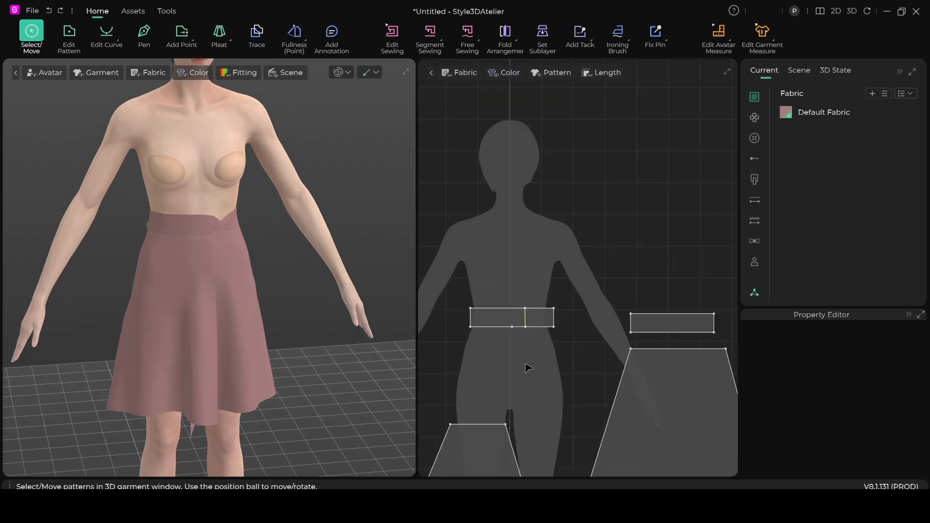
{"action": "scroll", "coordinate": [526, 365], "scroll_direction": "up", "scroll_amount": 2}
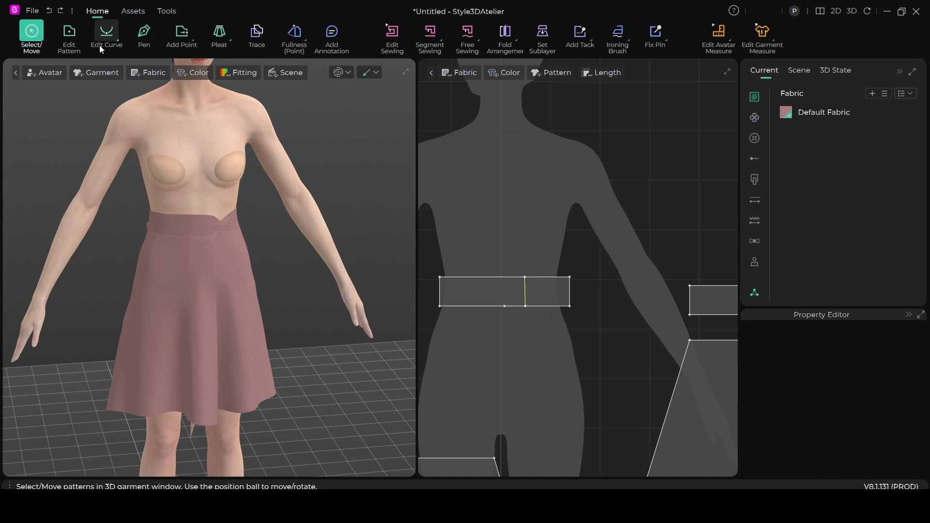
{"action": "left_click", "coordinate": [192, 41]}
{"action": "left_click", "coordinate": [195, 58]}
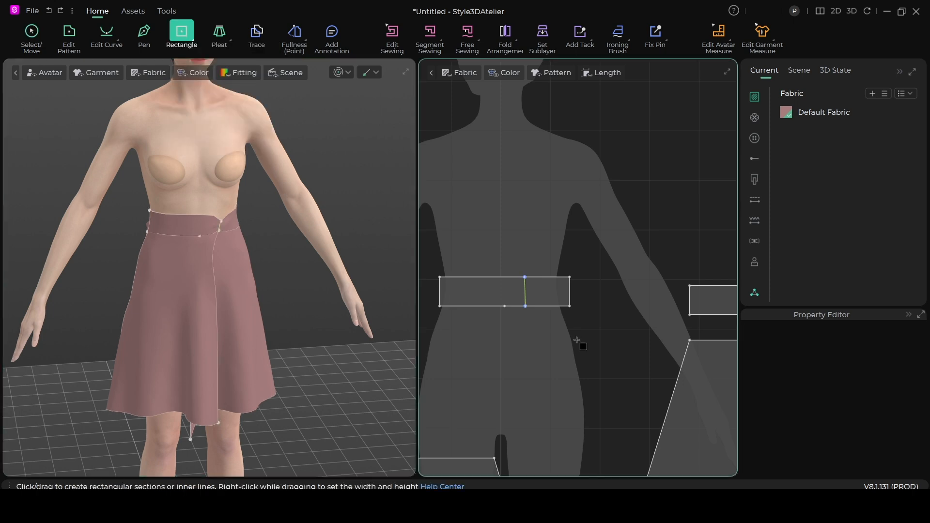
{"action": "scroll", "coordinate": [580, 335], "scroll_direction": "down", "scroll_amount": 1}
{"action": "scroll", "coordinate": [581, 333], "scroll_direction": "up", "scroll_amount": 1}
{"action": "middle_click_drag", "start_coordinate": [579, 328], "coordinate": [594, 285]}
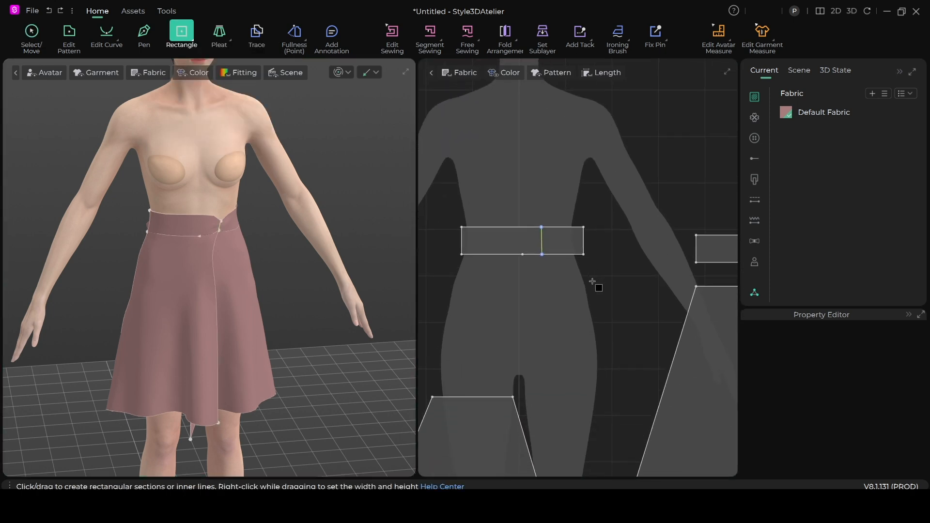
{"action": "left_click_drag", "start_coordinate": [492, 281], "coordinate": [626, 294]}
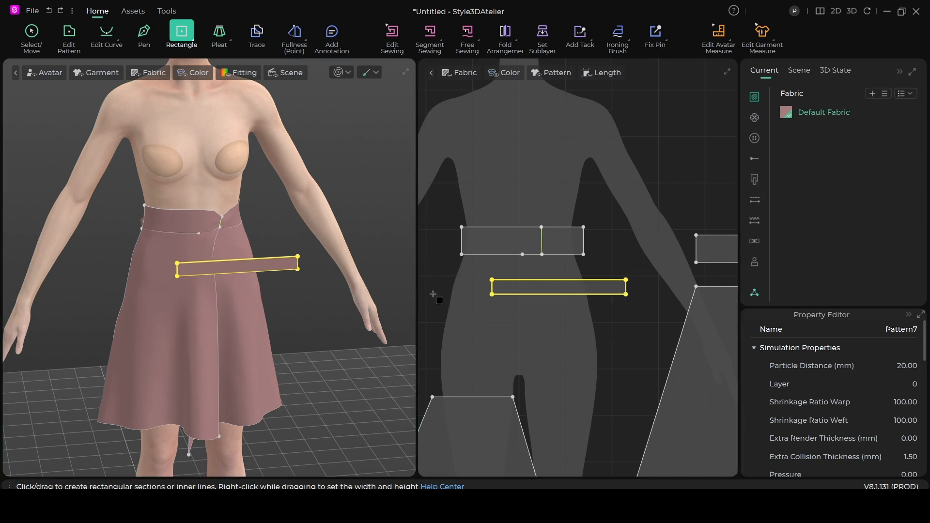
Add a second fabric and set its colour to the light grey Gray 1 swatch.
{"action": "left_click", "coordinate": [873, 94]}
{"action": "left_click", "coordinate": [790, 141]}
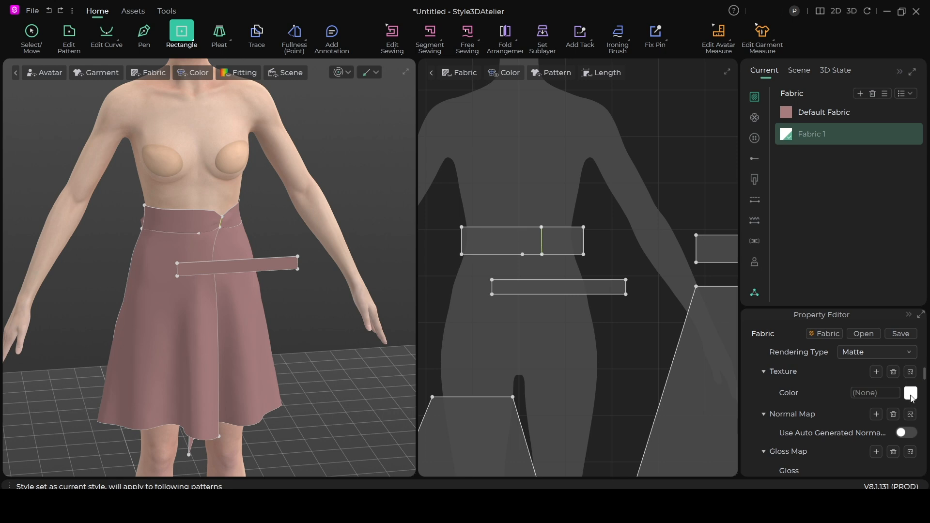
{"action": "left_click", "coordinate": [911, 394]}
{"action": "left_click_drag", "start_coordinate": [428, 111], "coordinate": [348, 92]}
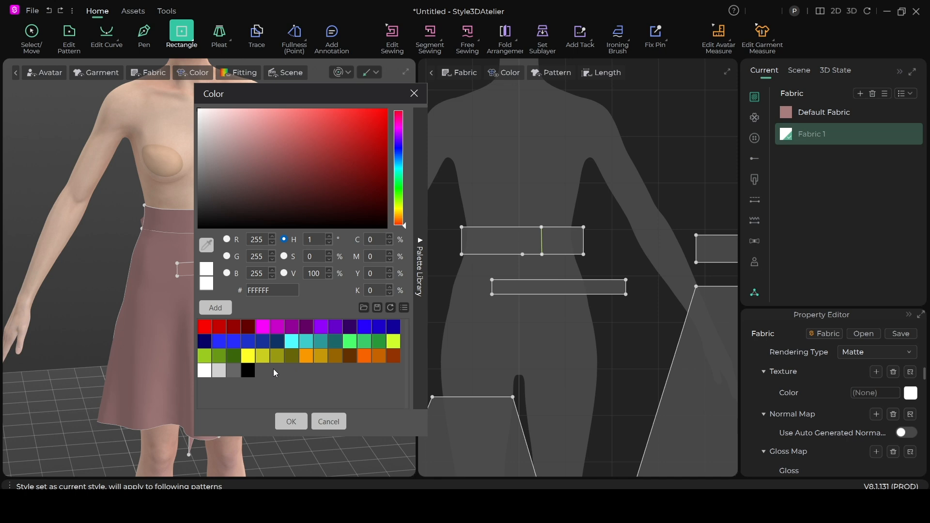
{"action": "left_click", "coordinate": [225, 370]}
{"action": "left_click", "coordinate": [291, 422]}
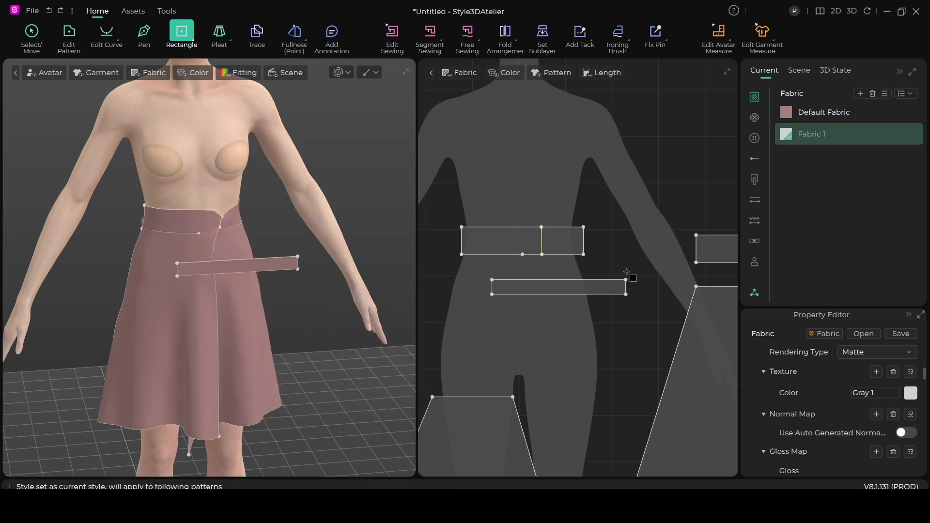
Apply the light grey fabric to the new rectangular strip.
{"action": "scroll", "coordinate": [635, 267], "scroll_direction": "up", "scroll_amount": 5}
{"action": "middle_click_drag", "start_coordinate": [644, 263], "coordinate": [800, 120]}
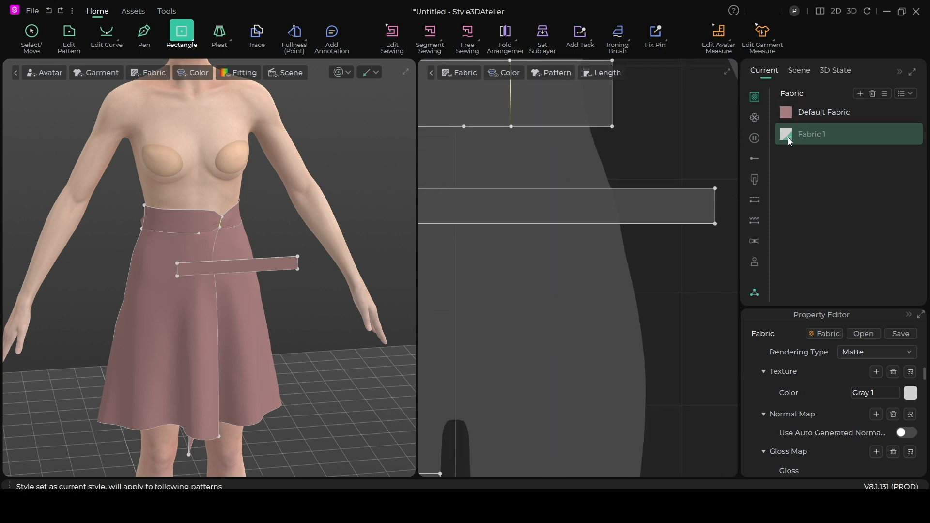
{"action": "left_click_drag", "start_coordinate": [669, 206], "coordinate": [672, 205]}
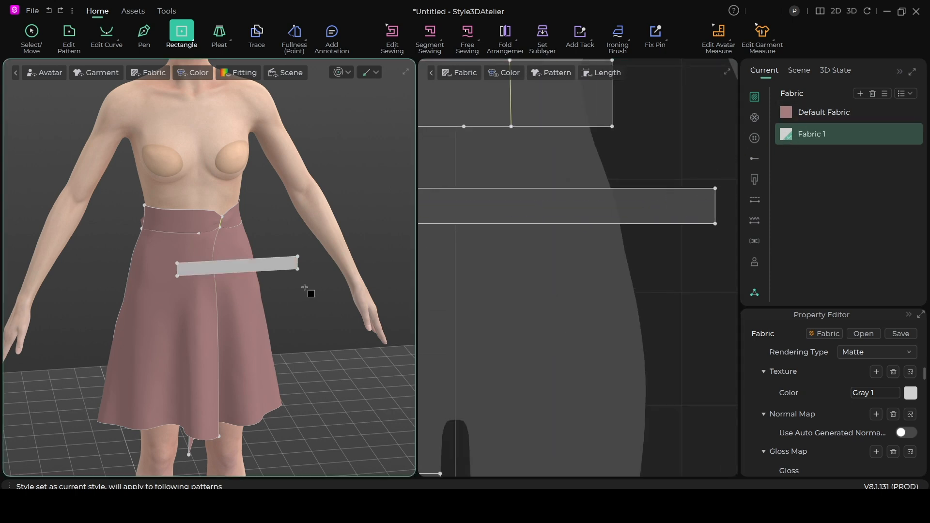
{"action": "scroll", "coordinate": [280, 300], "scroll_direction": "up", "scroll_amount": 2}
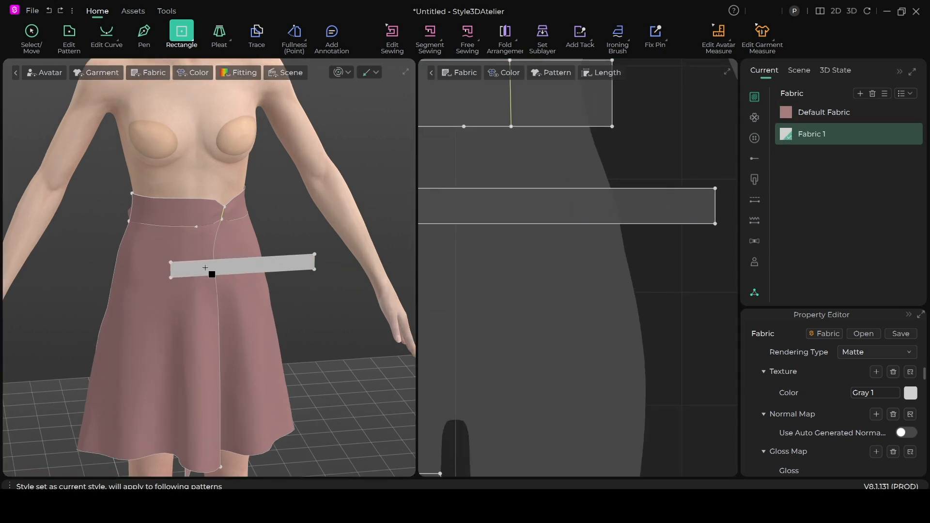
Add a midpoint to both long edges of the strip with a uniform split into 2 segments.
{"action": "scroll", "coordinate": [550, 256], "scroll_direction": "down", "scroll_amount": 2}
{"action": "middle_click_drag", "start_coordinate": [550, 255], "coordinate": [567, 262]}
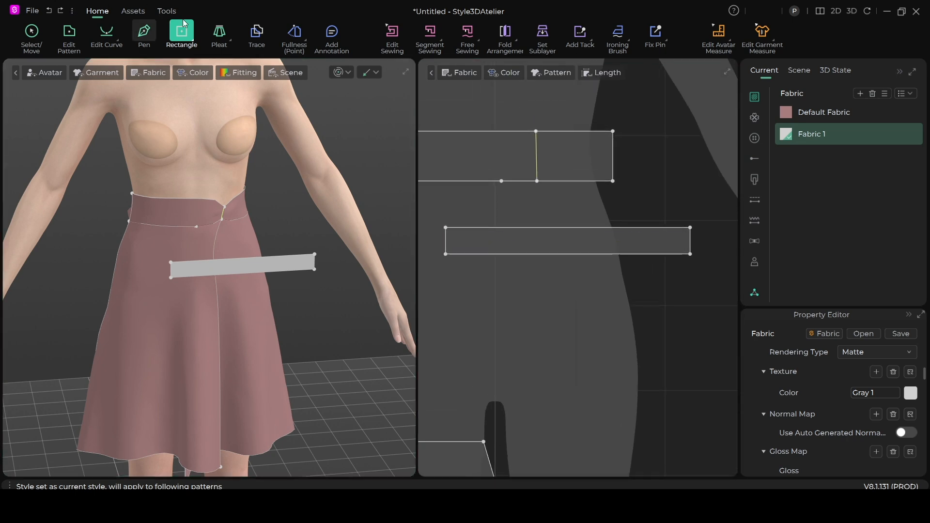
{"action": "left_click", "coordinate": [194, 46]}
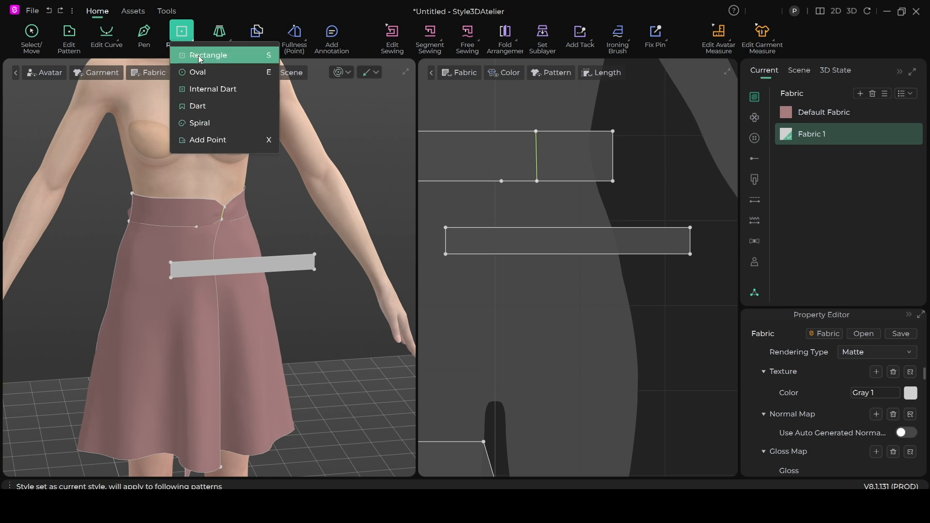
{"action": "left_click", "coordinate": [226, 137]}
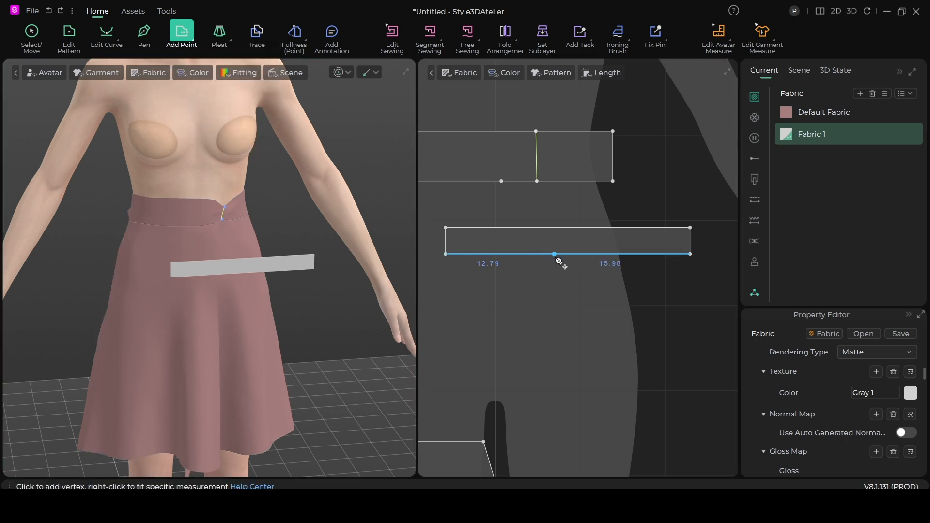
{"action": "right_click", "coordinate": [555, 257]}
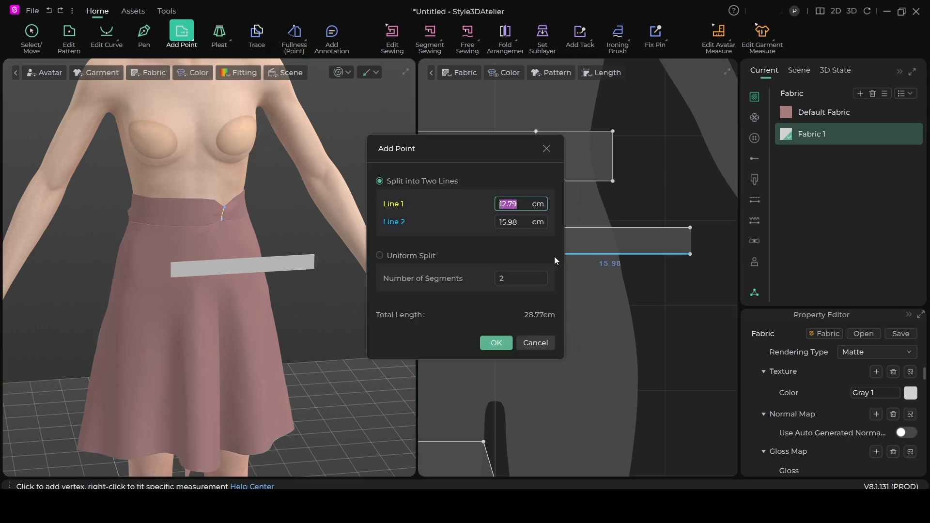
{"action": "left_click", "coordinate": [380, 255]}
{"action": "left_click", "coordinate": [494, 344]}
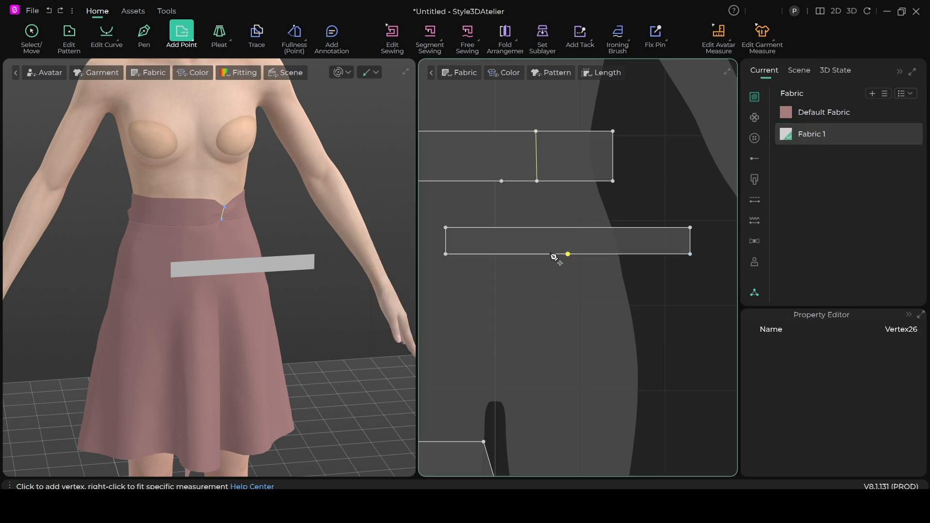
{"action": "right_click", "coordinate": [569, 229]}
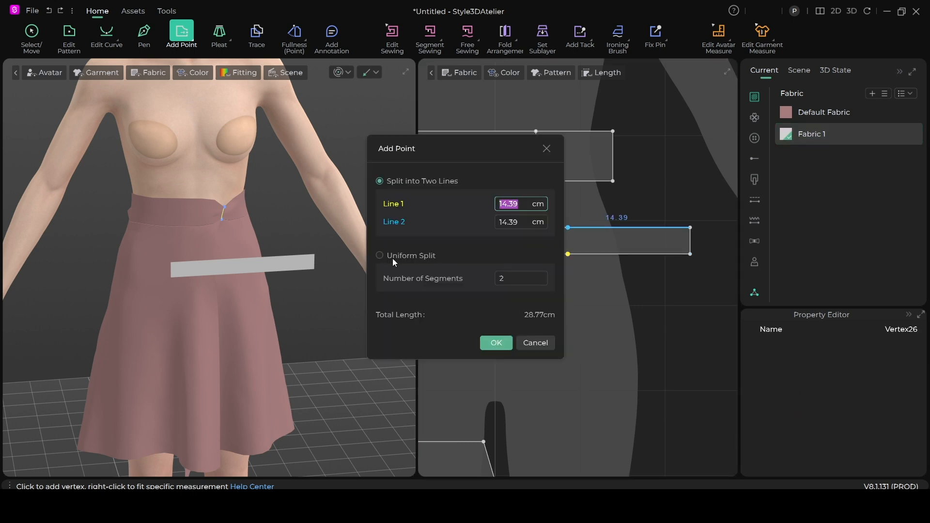
{"action": "left_click", "coordinate": [379, 255]}
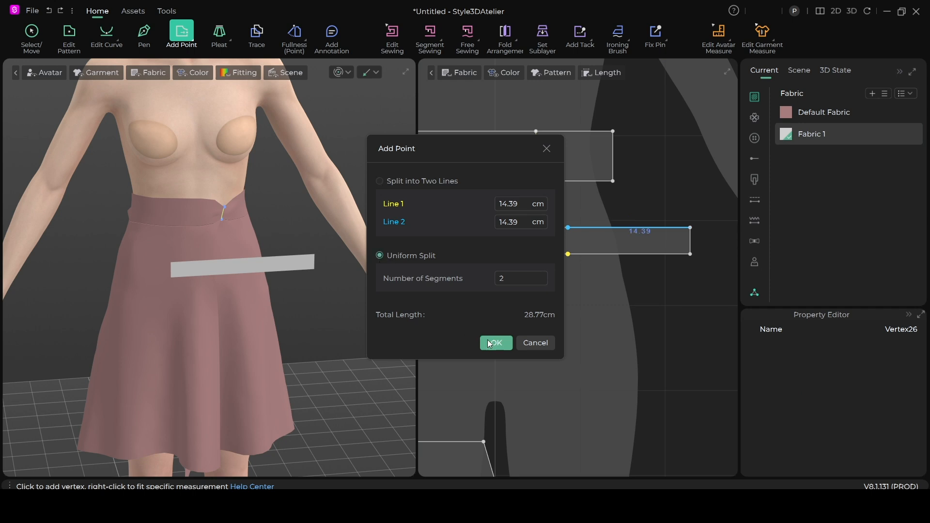
{"action": "left_click", "coordinate": [497, 344]}
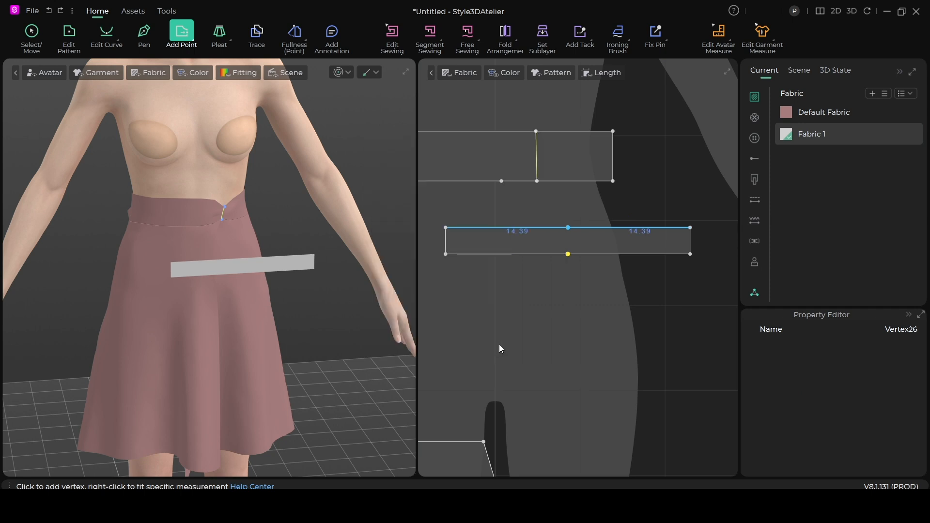
Draw an internal line about 3.12 cm long across the strip, joining its upper and lower midpoints.
{"action": "left_click", "coordinate": [144, 31]}
{"action": "left_click", "coordinate": [568, 227]}
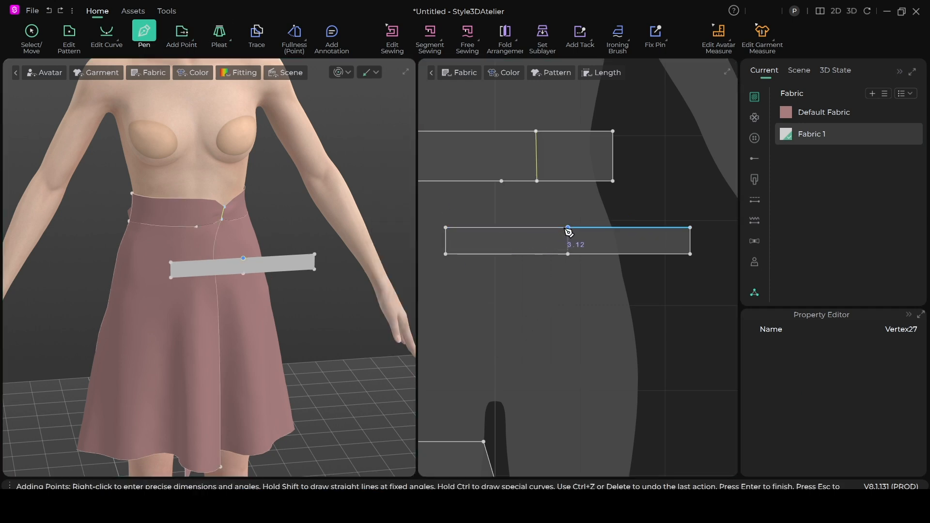
{"action": "left_click", "coordinate": [570, 255]}
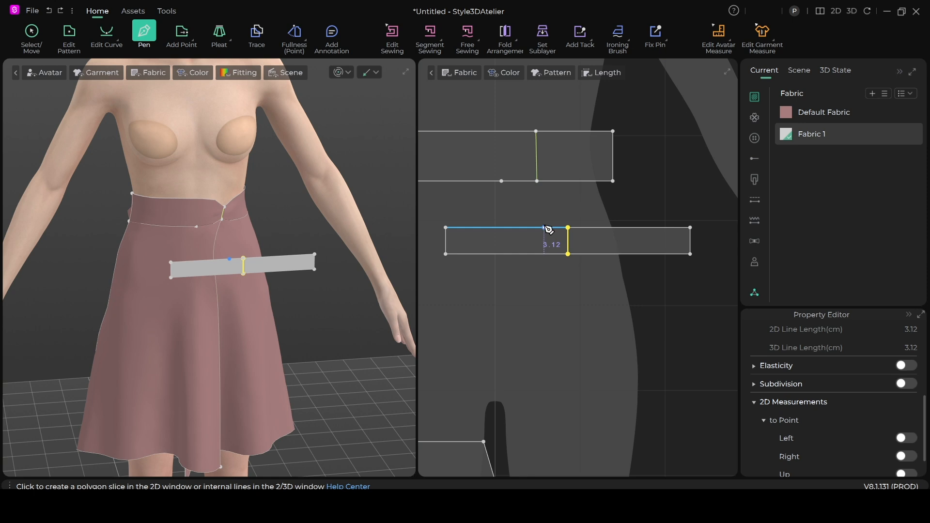
Sew the front waistband's elastic internal line to the strip's central internal line with Segment Sewing.
{"action": "left_click", "coordinate": [430, 33]}
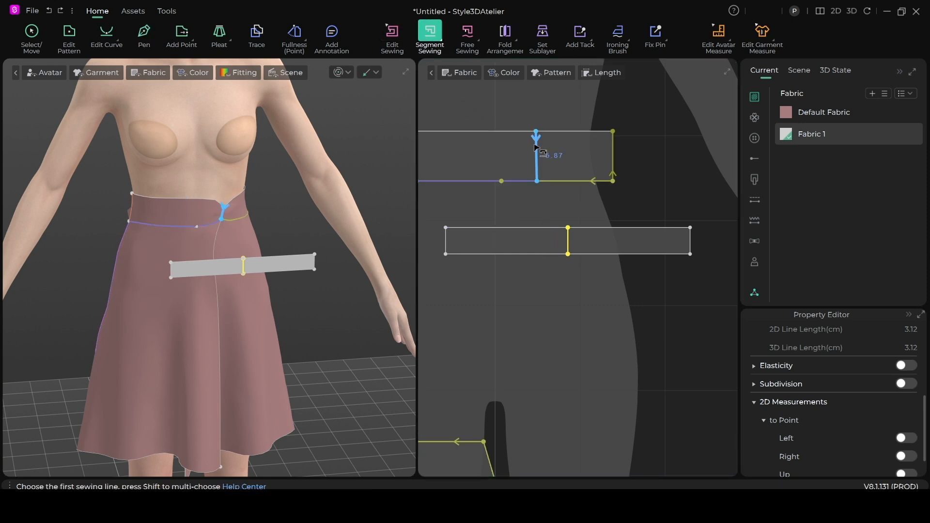
{"action": "left_click", "coordinate": [537, 147]}
{"action": "left_click", "coordinate": [569, 238]}
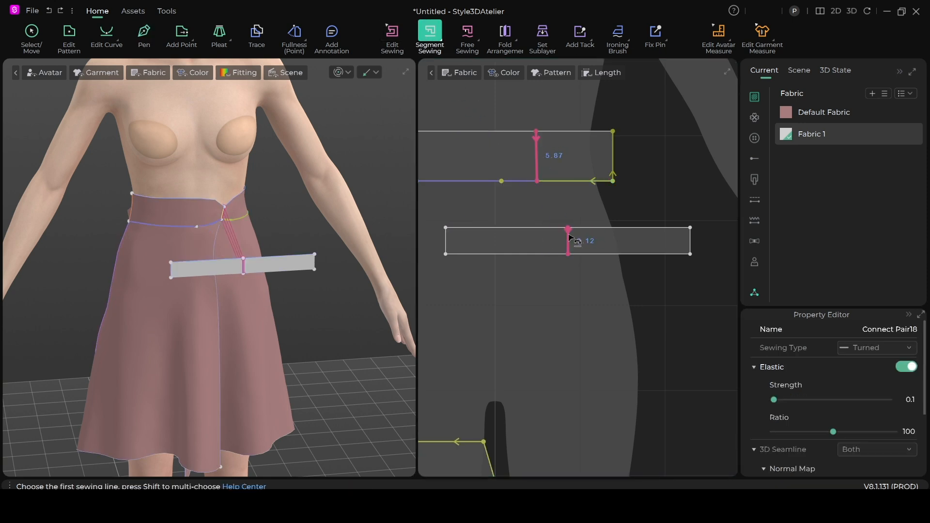
Simulate the garment and pull the light grey strip's two halves down so they hang as tails from the waistband gather.
{"action": "key", "text": "space"}
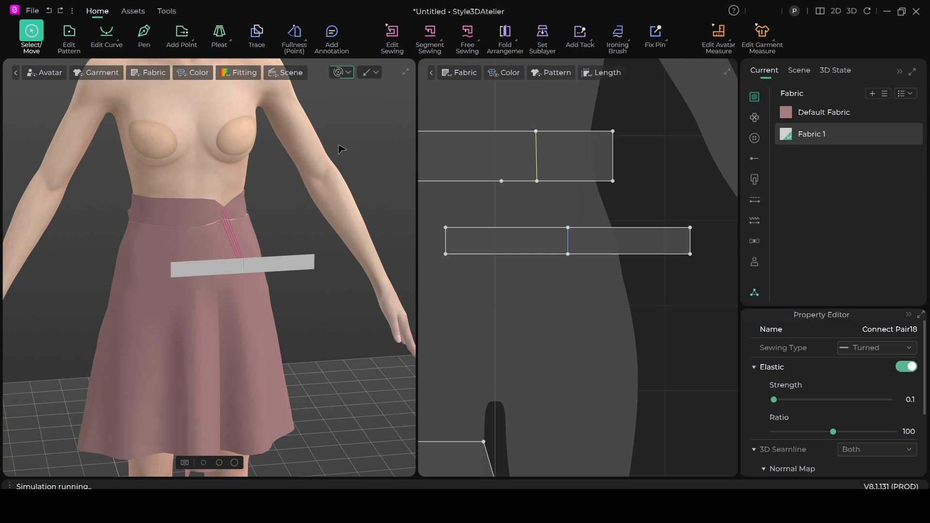
{"action": "left_click_drag", "start_coordinate": [214, 225], "coordinate": [243, 223]}
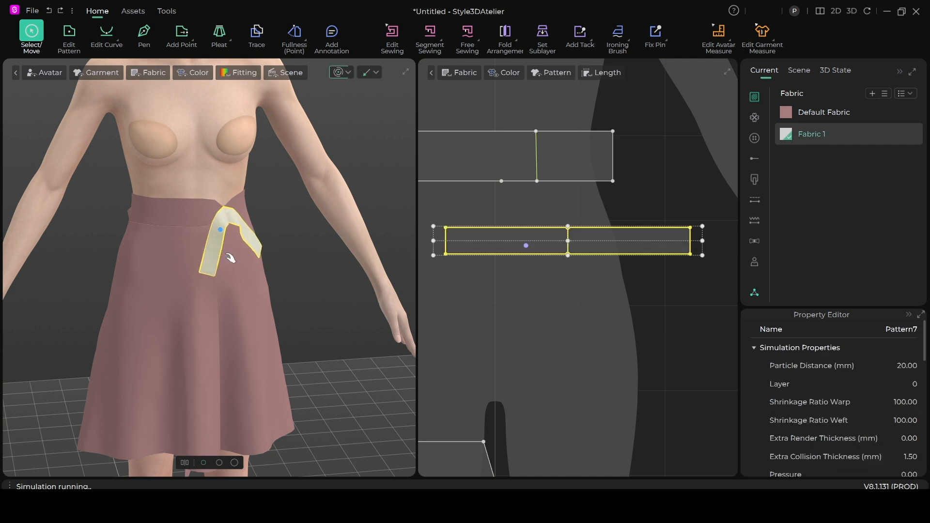
{"action": "left_click_drag", "start_coordinate": [217, 260], "coordinate": [266, 290]}
{"action": "mouse_move", "coordinate": [256, 251]}
{"action": "left_mouse_down"}
{"action": "mouse_move", "coordinate": [231, 265]}
{"action": "mouse_move", "coordinate": [255, 249]}
{"action": "mouse_move", "coordinate": [240, 241]}
{"action": "mouse_move", "coordinate": [248, 254]}
{"action": "left_mouse_up"}
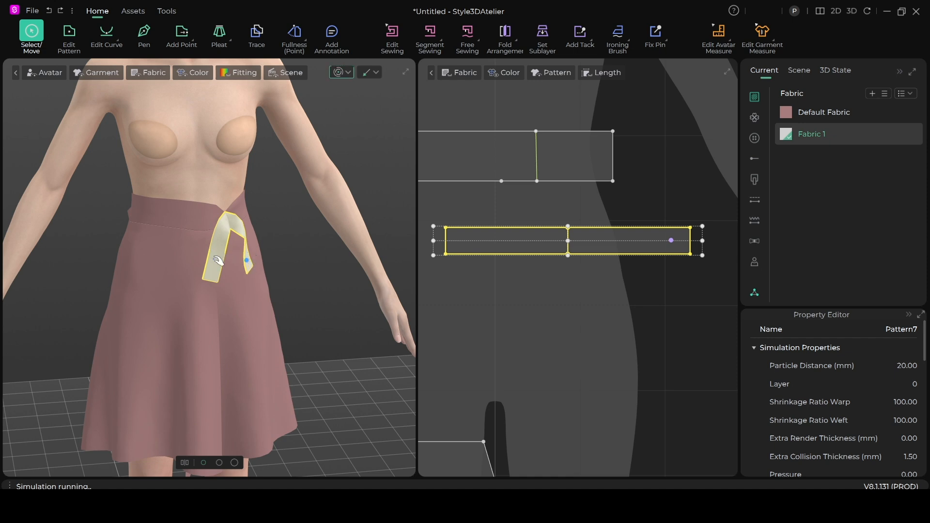
Pull the strip's tails to the same side of the gather so they overlap and hang together over the skirt front.
{"action": "mouse_move", "coordinate": [233, 285]}
{"action": "right_mouse_down"}
{"action": "mouse_move", "coordinate": [255, 283]}
{"action": "mouse_move", "coordinate": [233, 289]}
{"action": "right_mouse_up"}
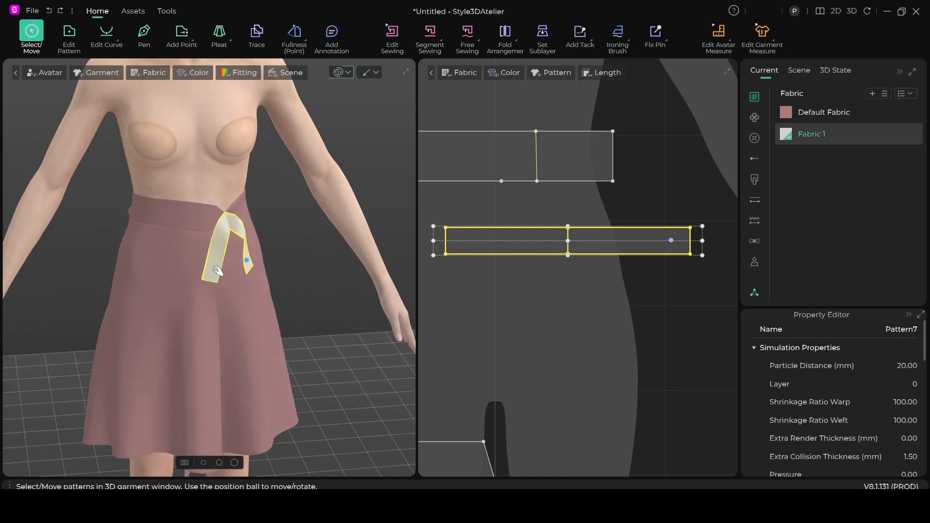
{"action": "left_click_drag", "start_coordinate": [228, 268], "coordinate": [259, 271]}
{"action": "mouse_move", "coordinate": [264, 270]}
{"action": "left_mouse_down"}
{"action": "mouse_move", "coordinate": [266, 289]}
{"action": "mouse_move", "coordinate": [260, 267]}
{"action": "left_mouse_up"}
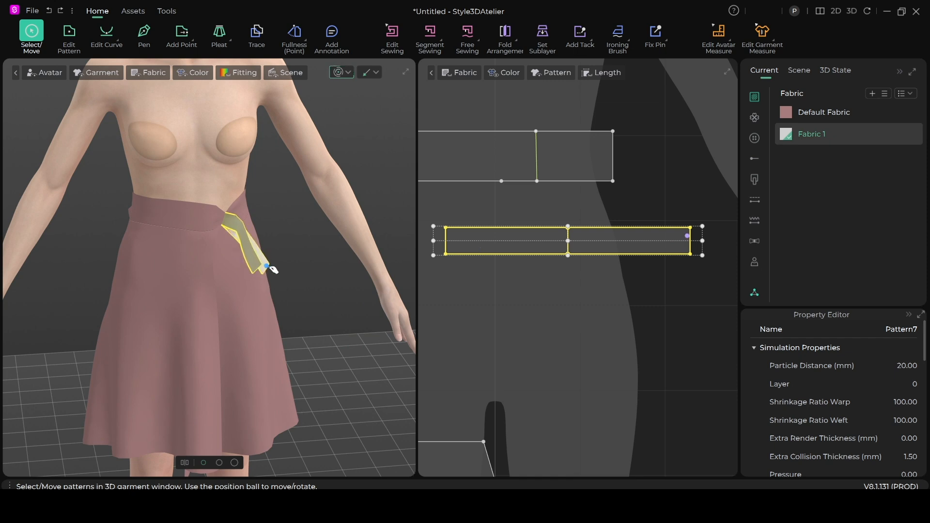
{"action": "scroll", "coordinate": [266, 270], "scroll_direction": "up", "scroll_amount": 3}
{"action": "right_click_drag", "start_coordinate": [228, 294], "coordinate": [204, 289]}
{"action": "left_click_drag", "start_coordinate": [268, 258], "coordinate": [261, 256]}
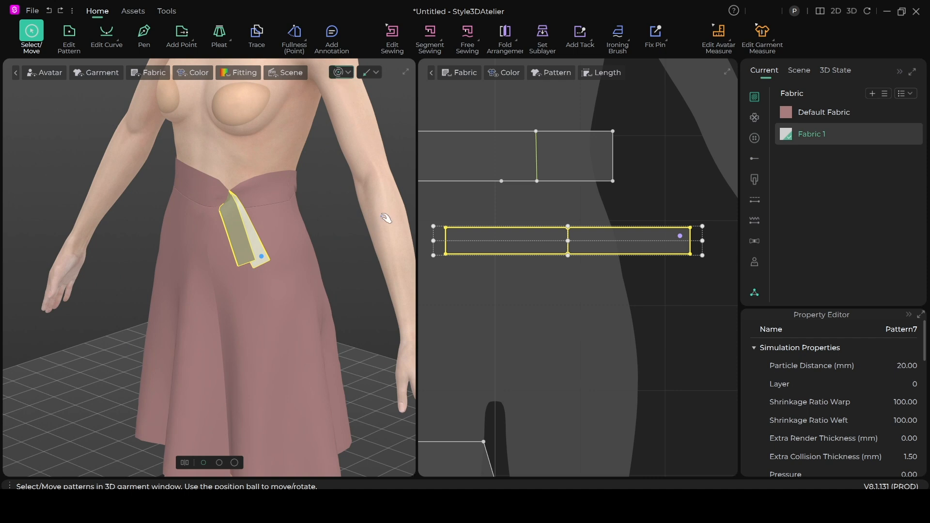
Deselect the strip and stop the simulation with its two tails draped over the skirt.
{"action": "left_click", "coordinate": [70, 32]}
{"action": "scroll", "coordinate": [482, 286], "scroll_direction": "down", "scroll_amount": 3}
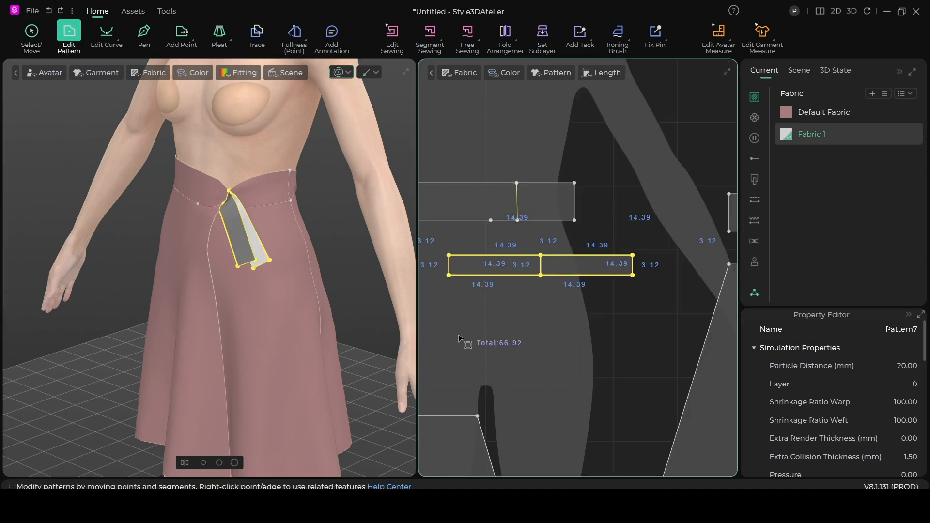
{"action": "scroll", "coordinate": [480, 290], "scroll_direction": "up", "scroll_amount": 2}
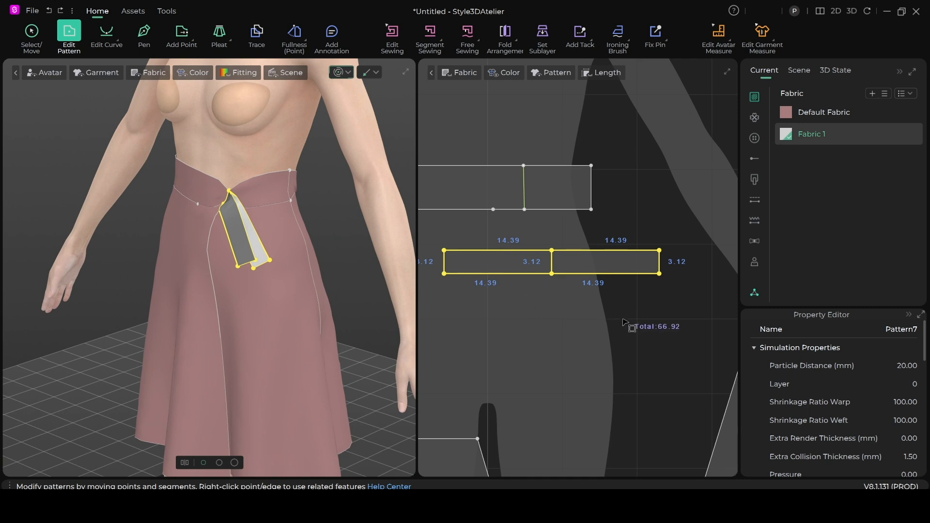
{"action": "left_click", "coordinate": [651, 303]}
{"action": "scroll", "coordinate": [286, 303], "scroll_direction": "up", "scroll_amount": 5}
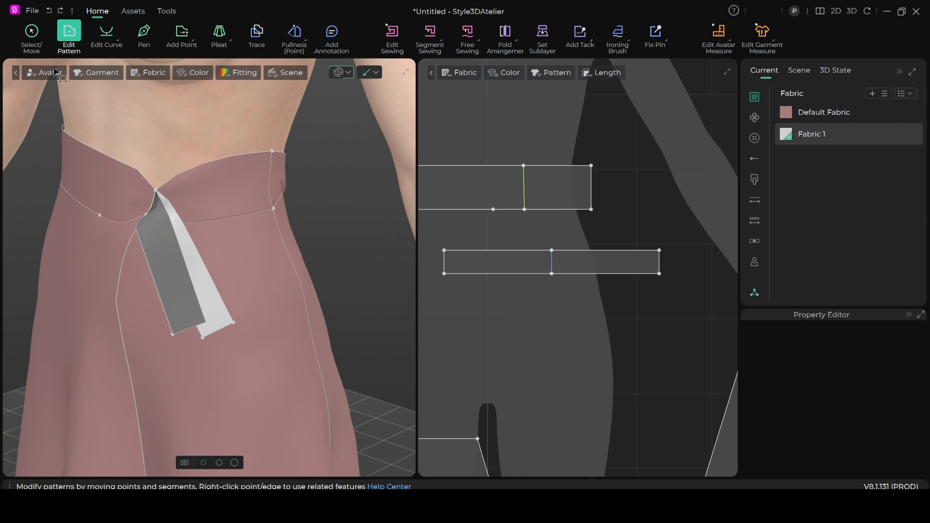
{"action": "left_click", "coordinate": [27, 33]}
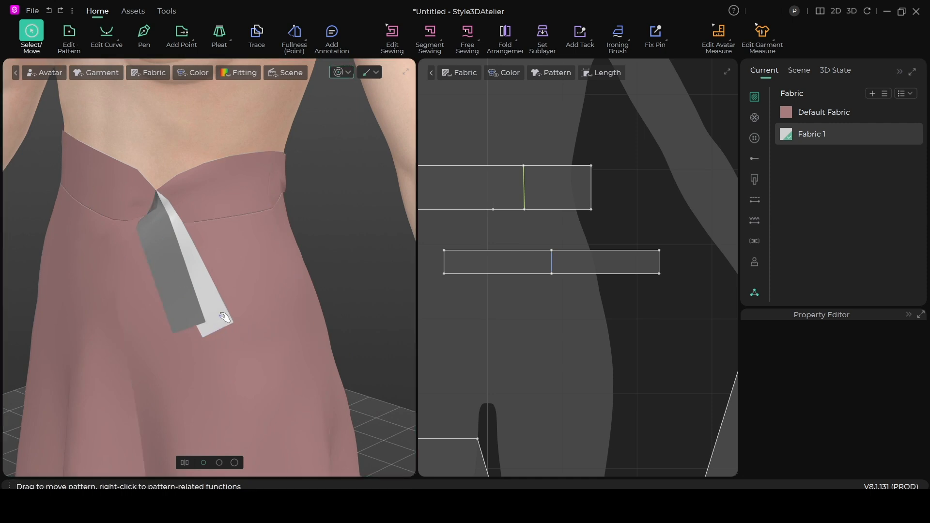
{"action": "left_click", "coordinate": [349, 73]}
{"action": "left_click", "coordinate": [338, 88]}
{"action": "key", "text": "n"}
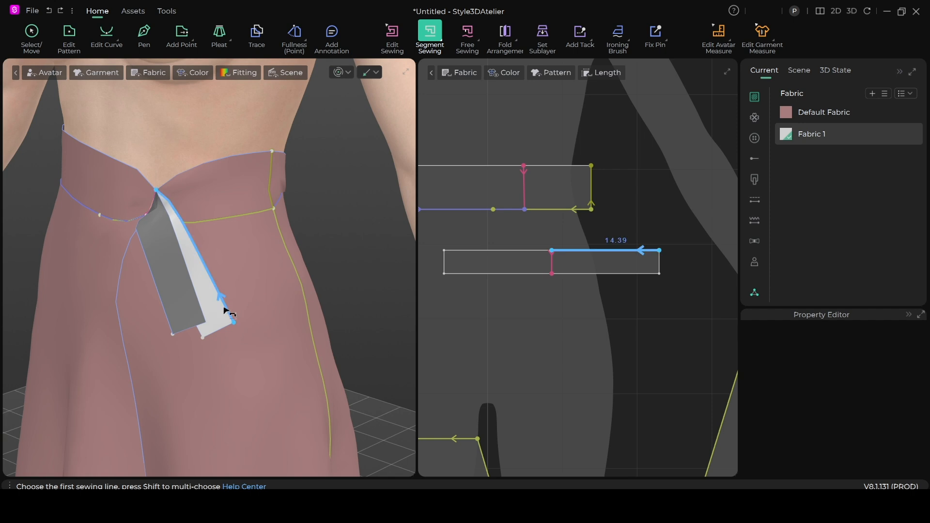
{"action": "left_click", "coordinate": [70, 34]}
{"action": "left_click", "coordinate": [32, 33]}
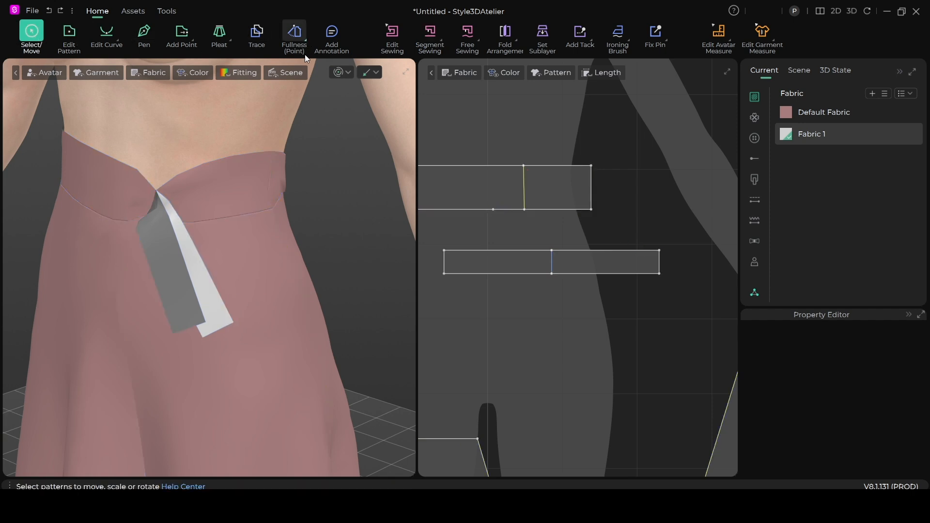
{"action": "scroll", "coordinate": [316, 142], "scroll_direction": "down", "scroll_amount": 1}
{"action": "scroll", "coordinate": [308, 220], "scroll_direction": "up", "scroll_amount": 1}
{"action": "middle_click_drag", "start_coordinate": [304, 243], "coordinate": [315, 143]}
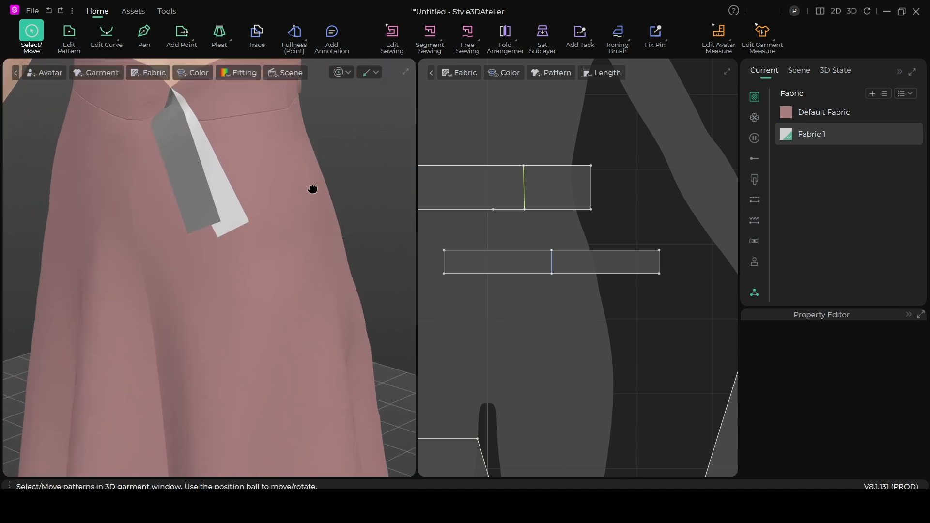
{"action": "middle_click_drag", "start_coordinate": [312, 189], "coordinate": [308, 273]}
Slant the strip pattern's short ends by pulling its lower right and upper left corners outward and nudging its upper right corner slightly inward and down.
{"action": "left_click", "coordinate": [222, 338]}
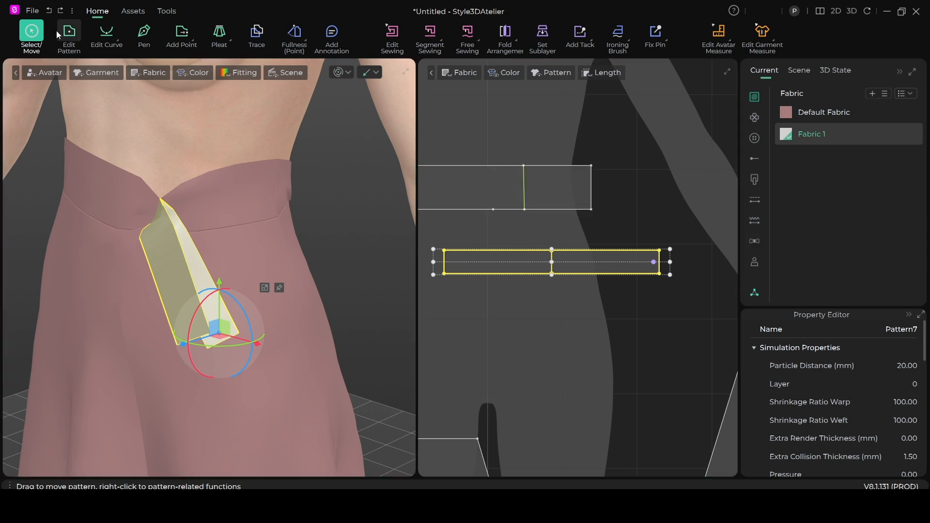
{"action": "left_click", "coordinate": [69, 39]}
{"action": "left_click", "coordinate": [664, 285]}
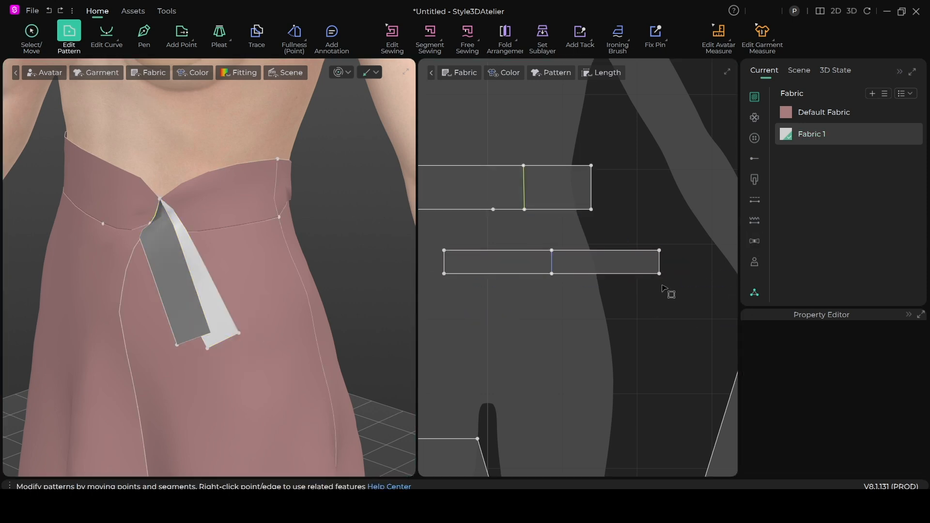
{"action": "left_click_drag", "start_coordinate": [659, 274], "coordinate": [690, 274]}
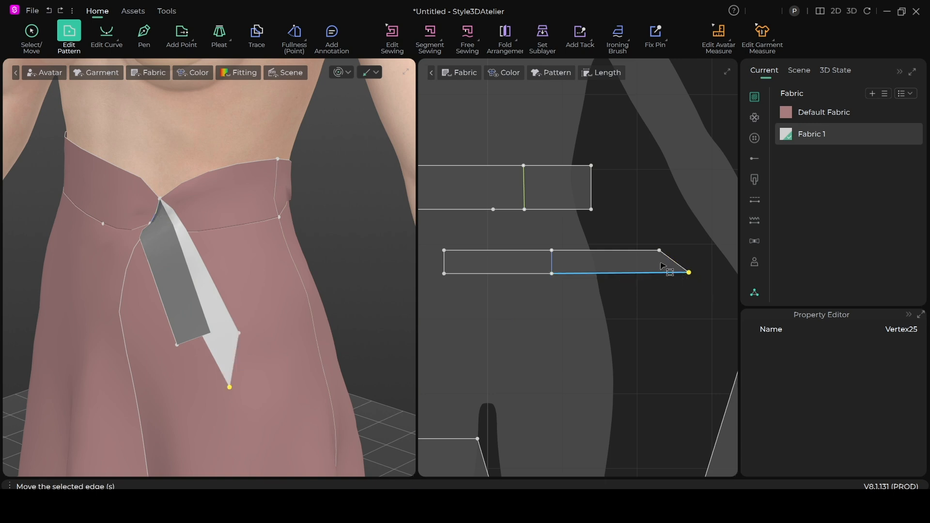
{"action": "left_click_drag", "start_coordinate": [443, 251], "coordinate": [427, 250]}
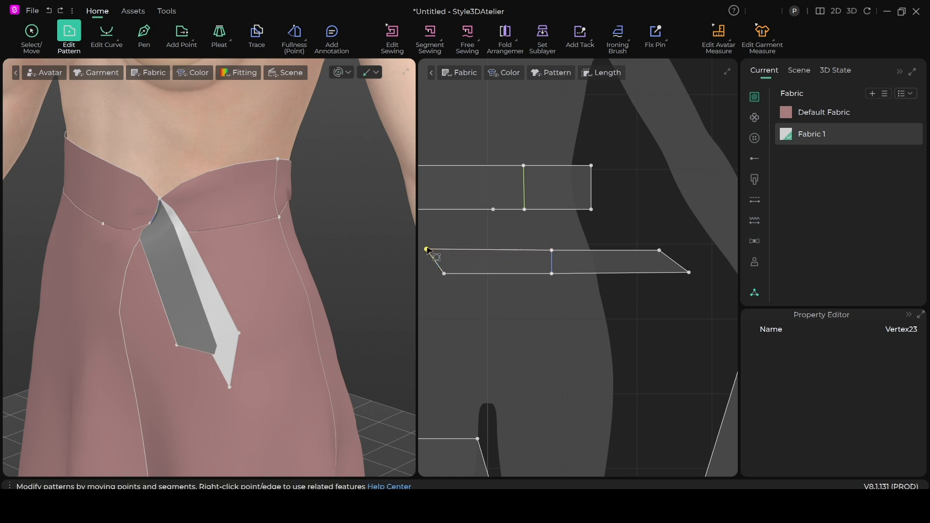
{"action": "scroll", "coordinate": [460, 290], "scroll_direction": "down", "scroll_amount": 3}
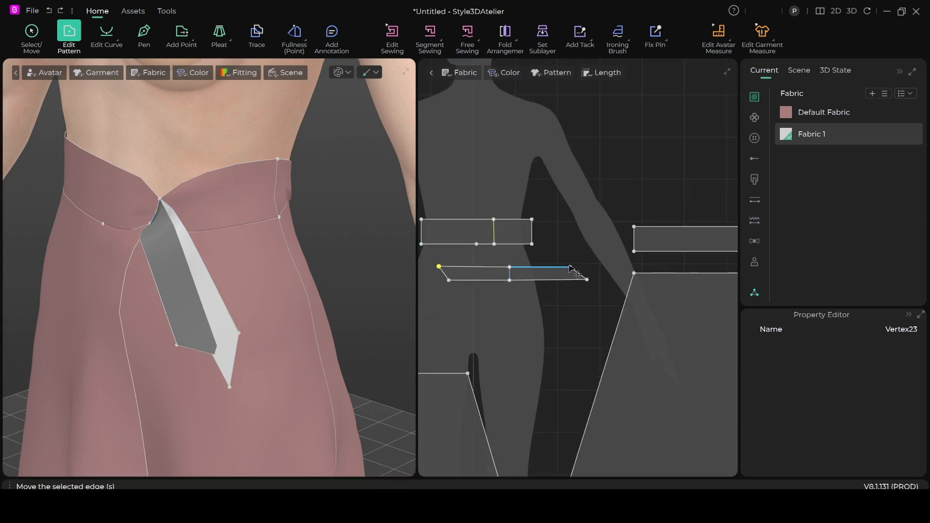
{"action": "left_click", "coordinate": [587, 280]}
{"action": "left_click_drag", "start_coordinate": [571, 271], "coordinate": [569, 271]}
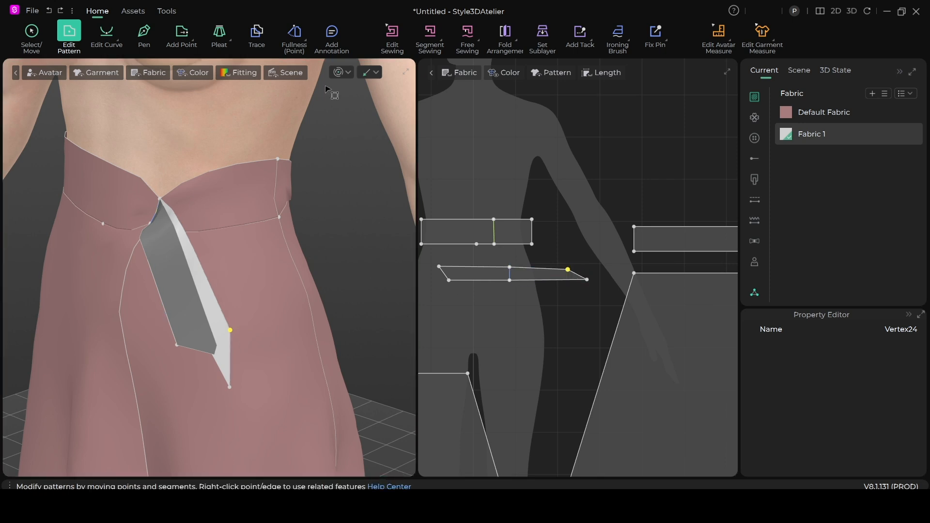
Simulate the reshaped strip, pull its tails into place over the skirt front, and stop the simulation.
{"action": "left_click", "coordinate": [342, 72]}
{"action": "left_click_drag", "start_coordinate": [179, 337], "coordinate": [194, 350]}
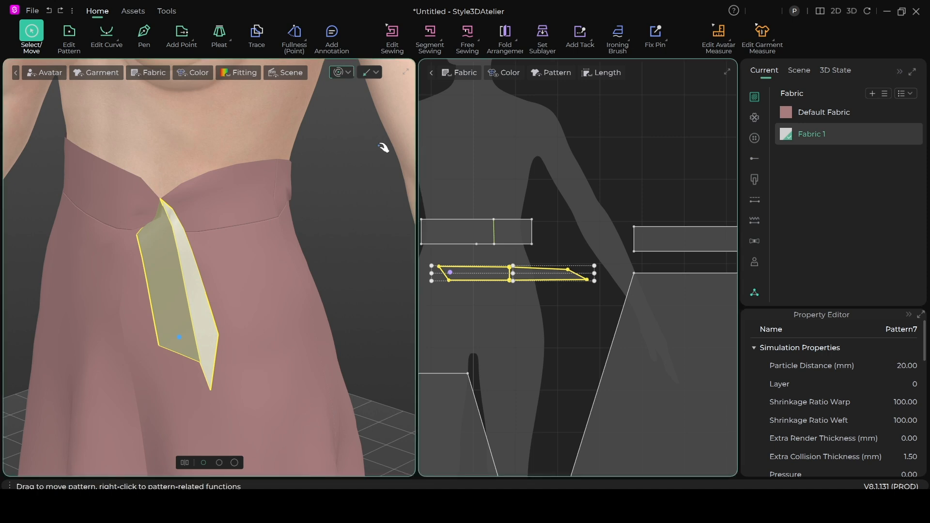
{"action": "left_click", "coordinate": [344, 199]}
{"action": "scroll", "coordinate": [221, 325], "scroll_direction": "down", "scroll_amount": 2}
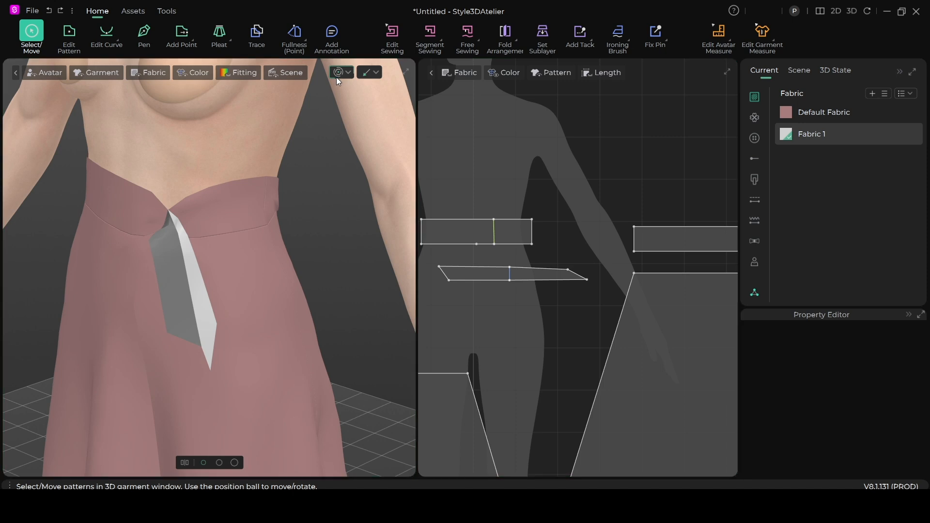
{"action": "key", "text": "w"}
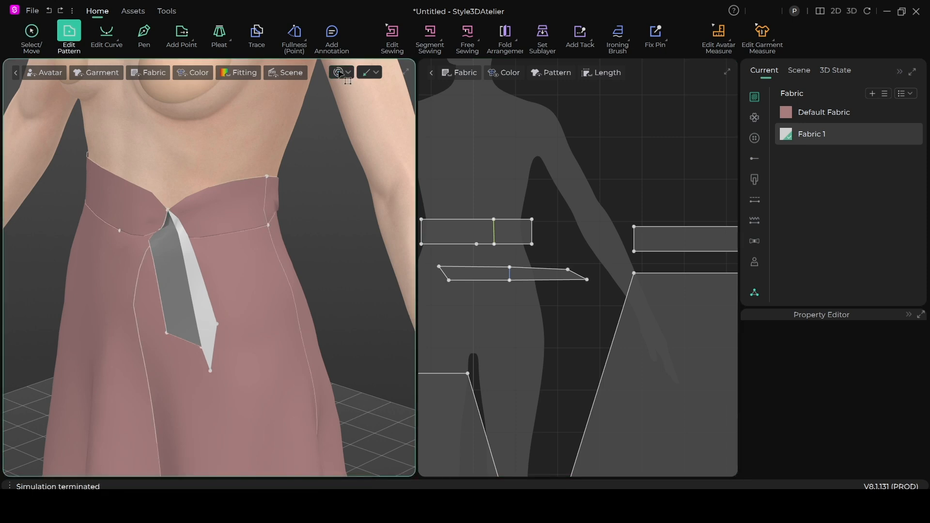
Turn on the Cloth Thickness display for the 3D garment and check the tied strip from the front.
{"action": "left_click", "coordinate": [148, 73]}
{"action": "left_click", "coordinate": [155, 147]}
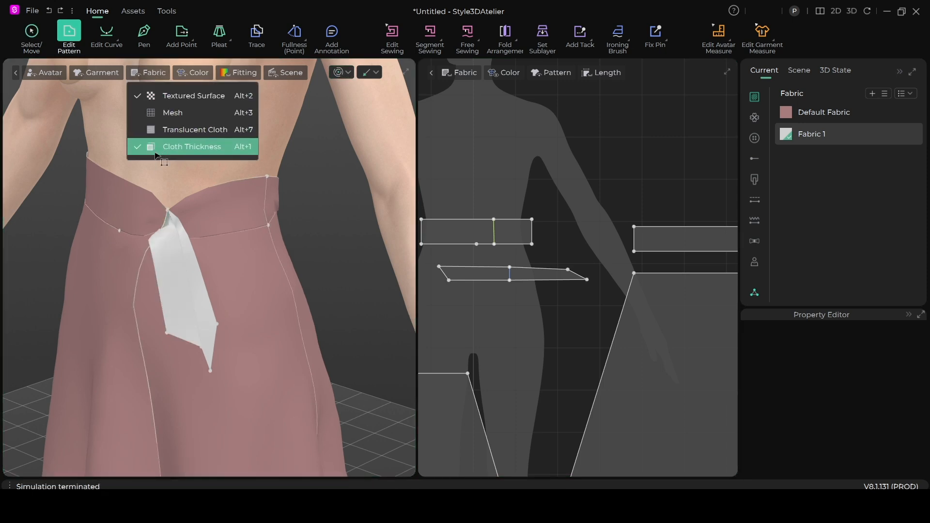
{"action": "scroll", "coordinate": [216, 330], "scroll_direction": "down", "scroll_amount": 2}
{"action": "right_click_drag", "start_coordinate": [216, 329], "coordinate": [310, 259]}
{"action": "scroll", "coordinate": [348, 223], "scroll_direction": "down", "scroll_amount": 5}
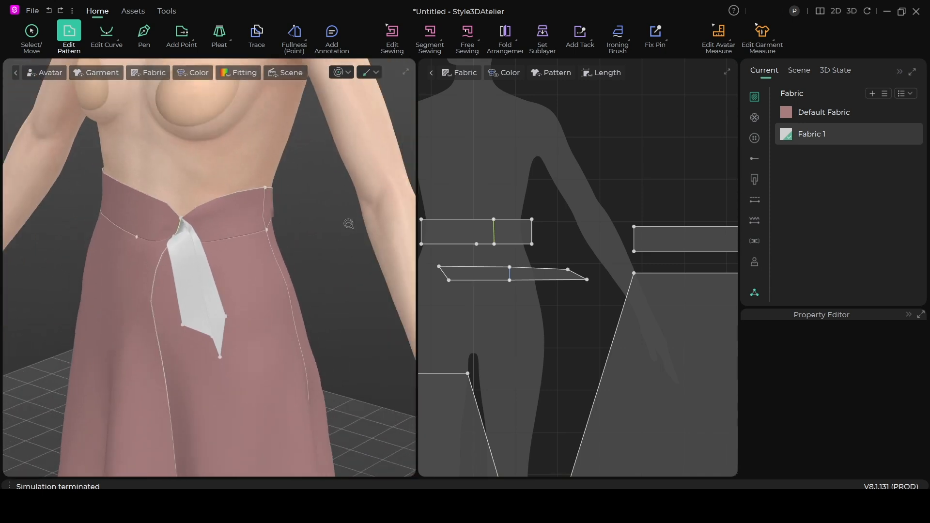
{"action": "right_click_drag", "start_coordinate": [301, 241], "coordinate": [340, 214]}
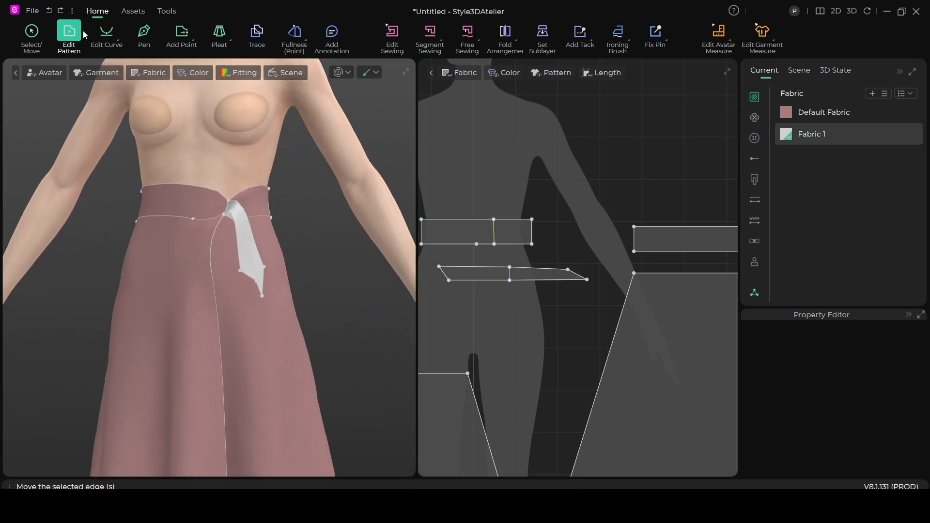
Change the Fabric 1 texture colour to the dark dusty brown 755454.
{"action": "left_click", "coordinate": [806, 141]}
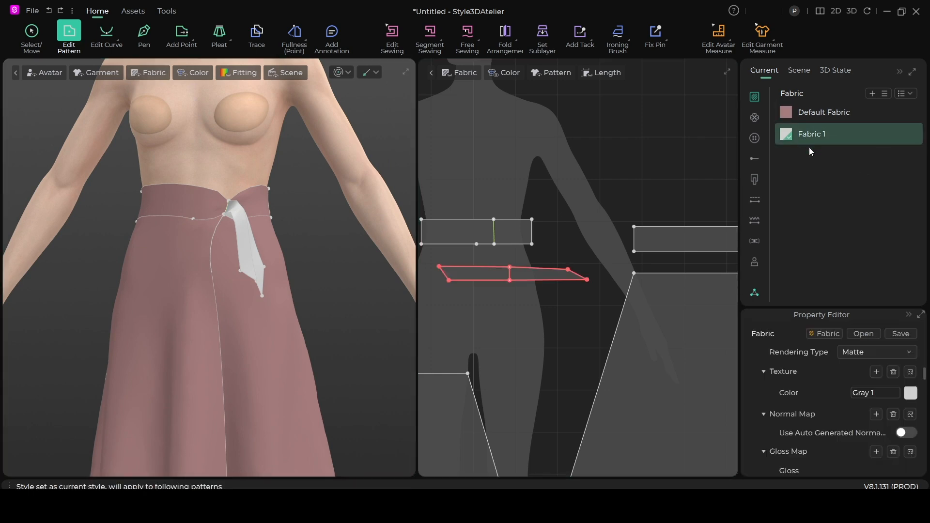
{"action": "left_click", "coordinate": [911, 394]}
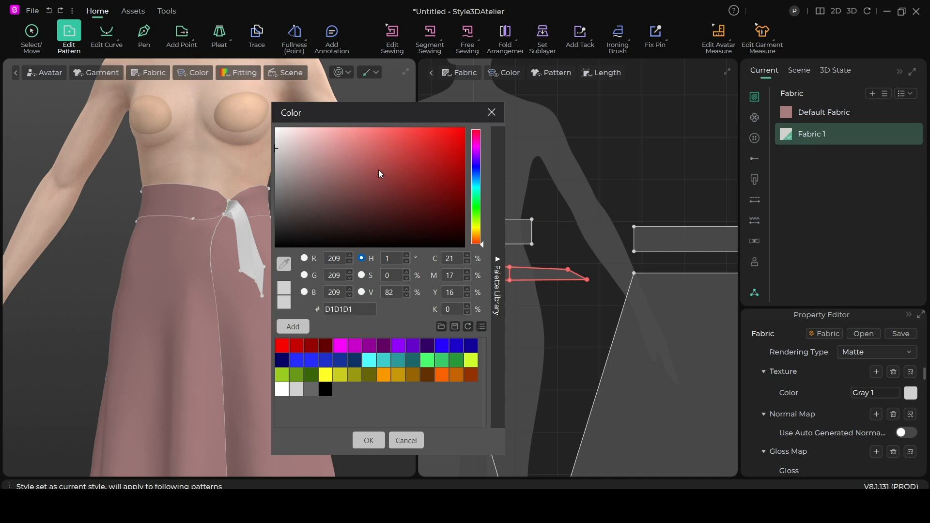
{"action": "left_click_drag", "start_coordinate": [399, 114], "coordinate": [542, 90]}
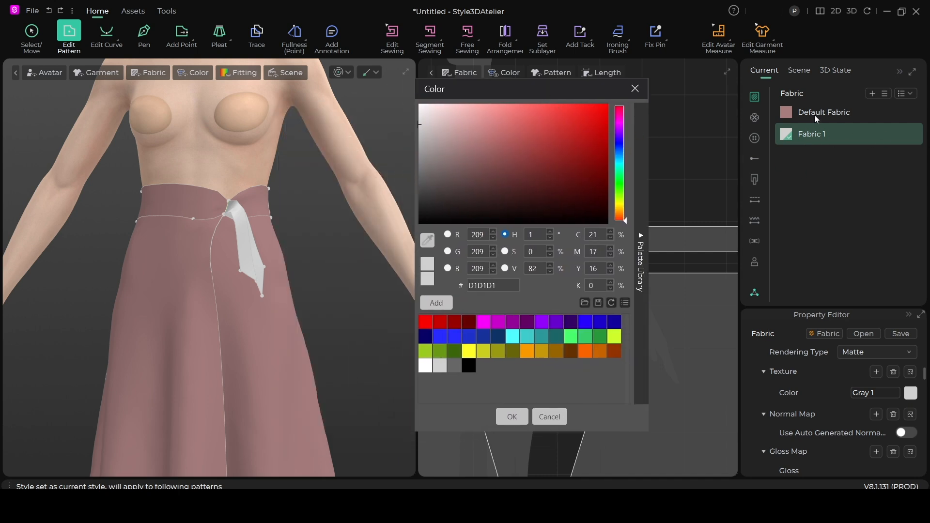
{"action": "left_click", "coordinate": [516, 174]}
{"action": "left_click_drag", "start_coordinate": [530, 172], "coordinate": [472, 168]}
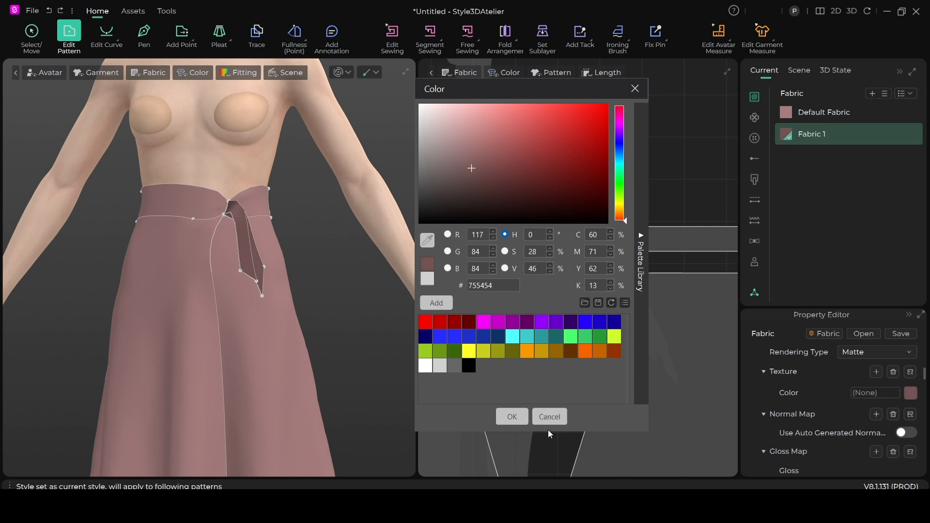
{"action": "left_click", "coordinate": [512, 417]}
Simulate the garment and view the recoloured tie on the full skirt from an angle.
{"action": "scroll", "coordinate": [290, 334], "scroll_direction": "down", "scroll_amount": 2}
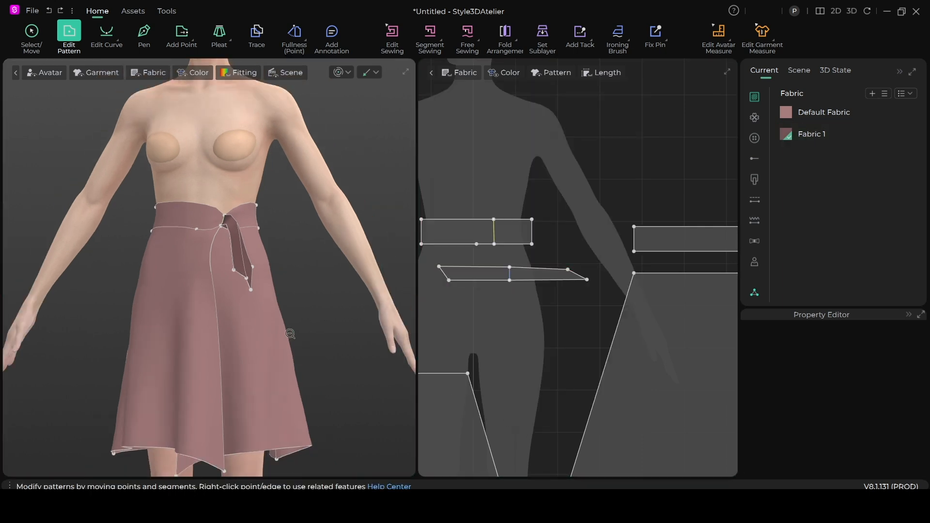
{"action": "key", "text": "space"}
{"action": "right_click_drag", "start_coordinate": [295, 307], "coordinate": [276, 382]}
{"action": "key", "text": "space"}
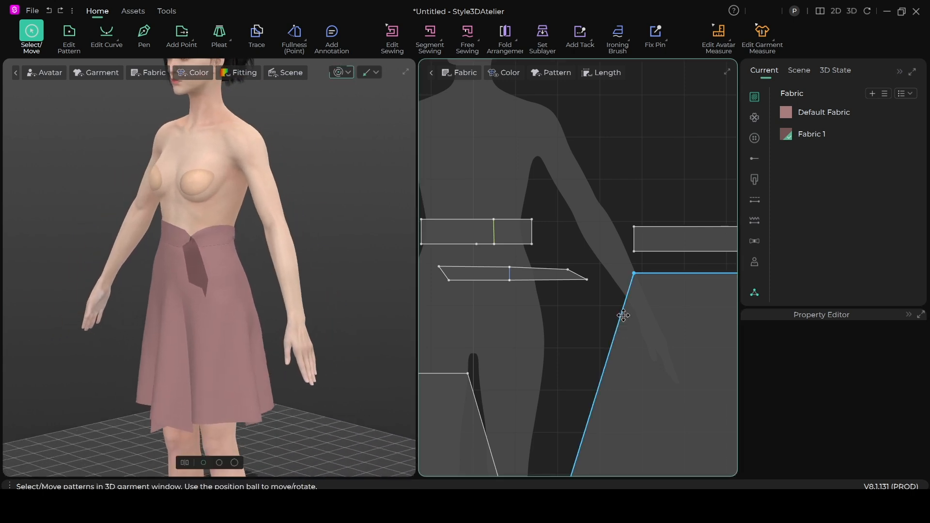
Lengthen one tail of the tie by moving the strip pattern's left slanted end edge outward.
{"action": "scroll", "coordinate": [526, 309], "scroll_direction": "down", "scroll_amount": 3}
{"action": "right_click_drag", "start_coordinate": [526, 309], "coordinate": [591, 298]}
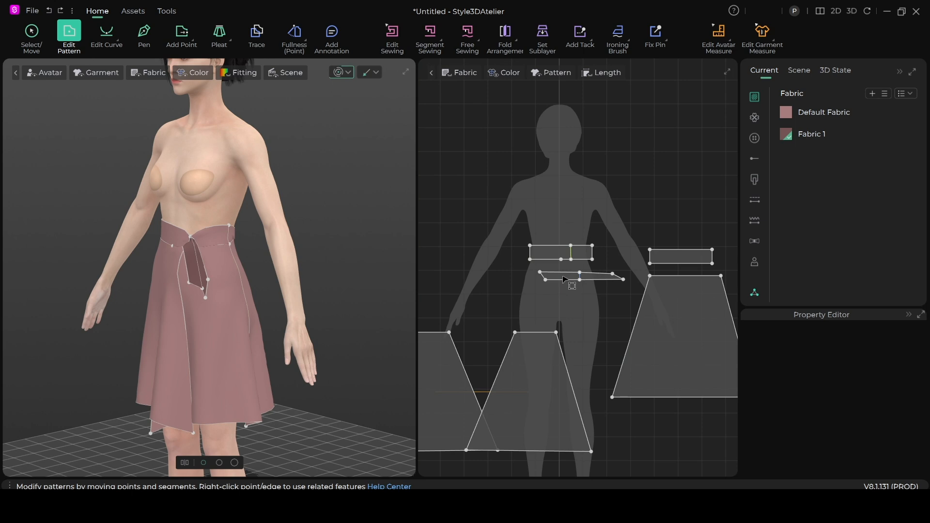
{"action": "scroll", "coordinate": [566, 280], "scroll_direction": "up", "scroll_amount": 5}
{"action": "left_click", "coordinate": [479, 289]}
{"action": "right_click_drag", "start_coordinate": [557, 297], "coordinate": [604, 290]}
{"action": "left_click_drag", "start_coordinate": [604, 289], "coordinate": [453, 290]}
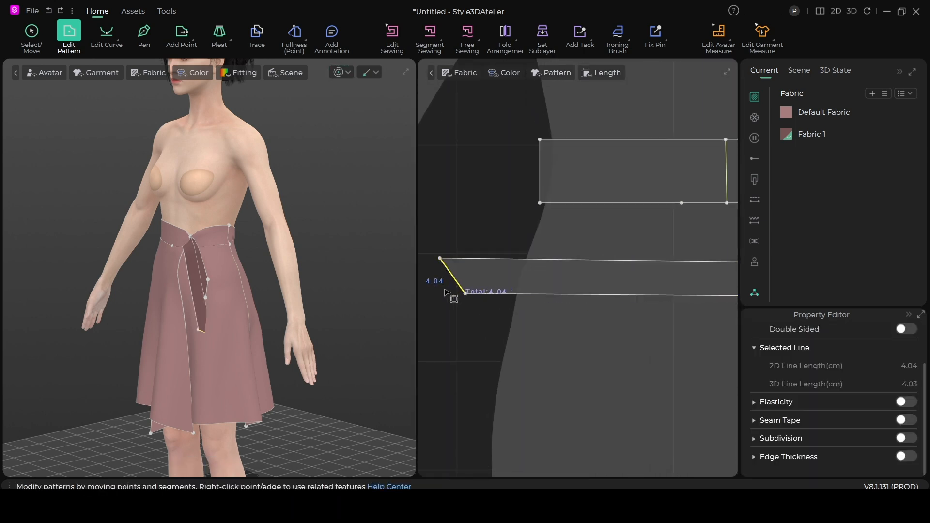
{"action": "scroll", "coordinate": [244, 312], "scroll_direction": "down", "scroll_amount": 2}
{"action": "scroll", "coordinate": [247, 325], "scroll_direction": "down", "scroll_amount": 1}
{"action": "right_click_drag", "start_coordinate": [254, 333], "coordinate": [307, 326]}
{"action": "scroll", "coordinate": [498, 312], "scroll_direction": "down", "scroll_amount": 5}
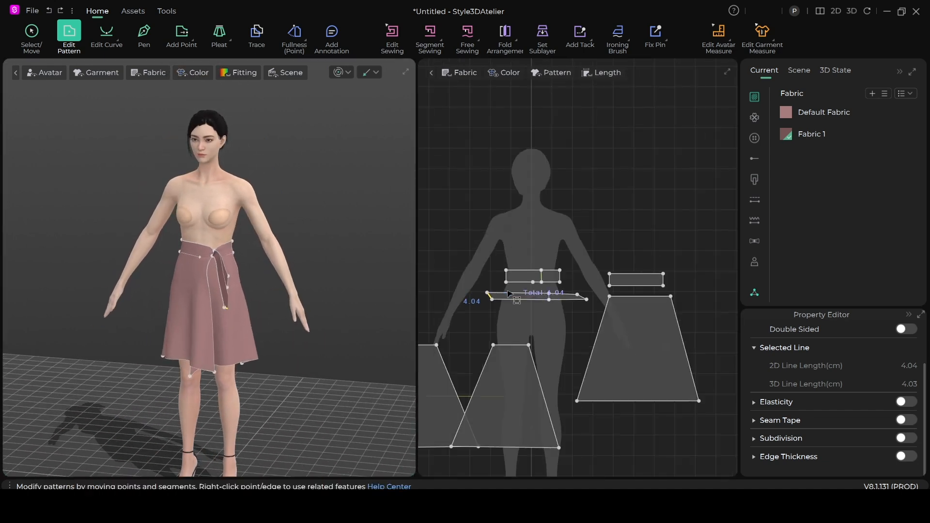
{"action": "scroll", "coordinate": [693, 231], "scroll_direction": "up", "scroll_amount": 3}
{"action": "scroll", "coordinate": [694, 231], "scroll_direction": "up", "scroll_amount": 2}
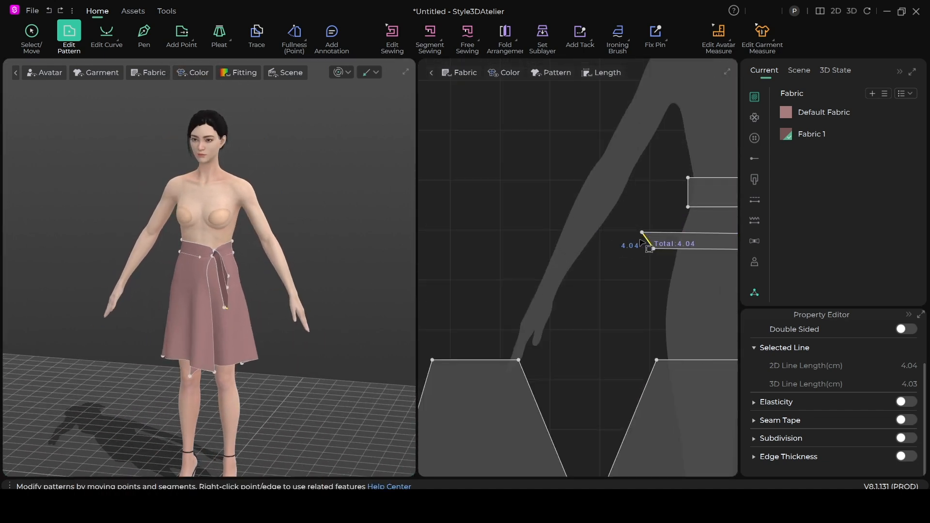
Lengthen the tie's longer tail further by moving its slanted end edge outward, and pull the tie into place on the skirt during simulation.
{"action": "left_click_drag", "start_coordinate": [650, 246], "coordinate": [574, 249]}
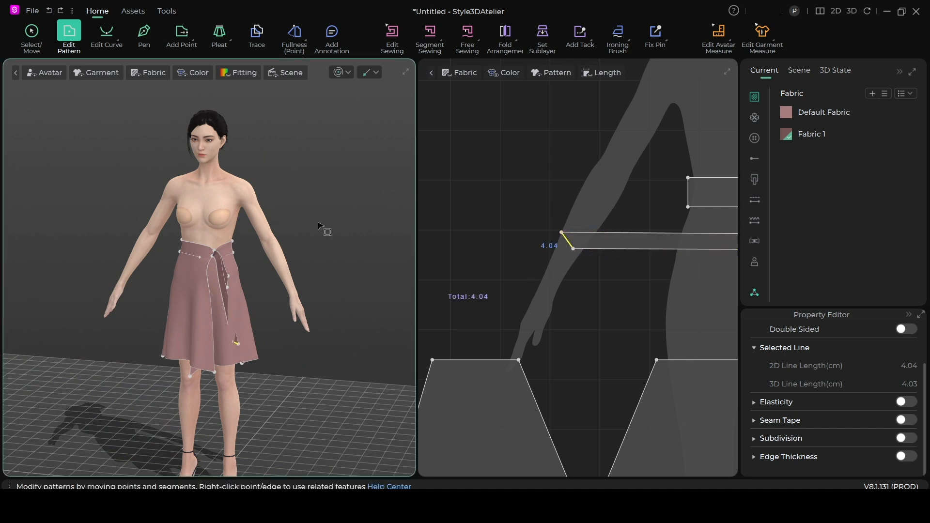
{"action": "left_click", "coordinate": [340, 72]}
{"action": "left_click_drag", "start_coordinate": [228, 291], "coordinate": [248, 253]}
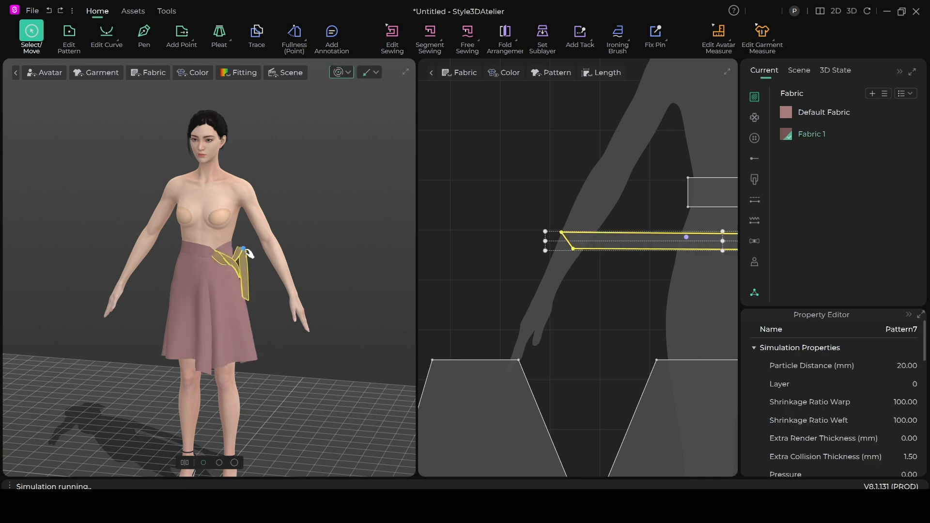
{"action": "left_click", "coordinate": [327, 224]}
{"action": "scroll", "coordinate": [295, 305], "scroll_direction": "down", "scroll_amount": 2}
{"action": "scroll", "coordinate": [299, 303], "scroll_direction": "up", "scroll_amount": 2}
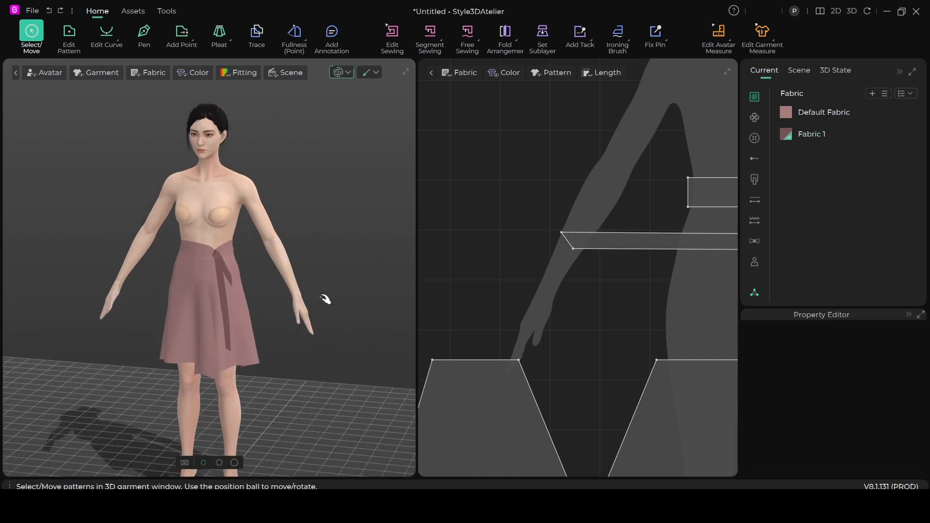
Nudge the tie's tails and the front skirt panel beneath them while simulating, and stop the simulation.
{"action": "scroll", "coordinate": [236, 281], "scroll_direction": "up", "scroll_amount": 4}
{"action": "left_click", "coordinate": [245, 290]}
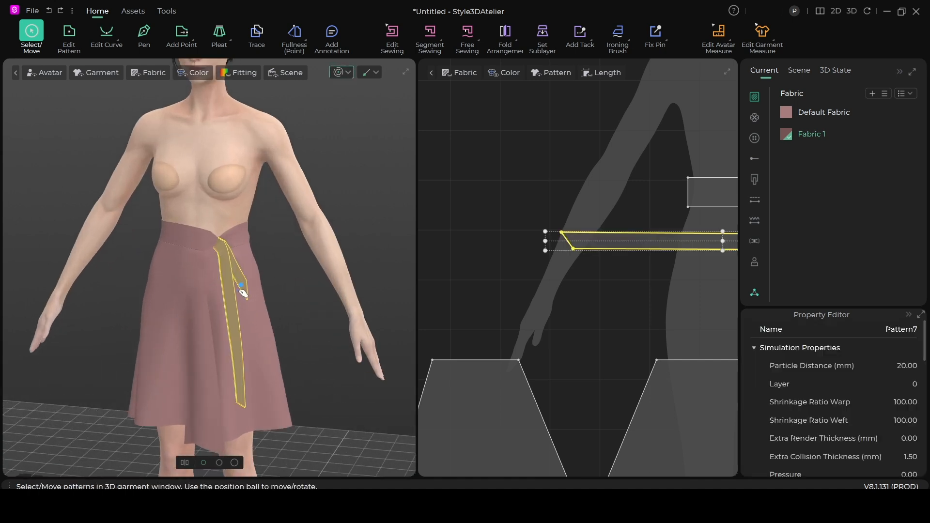
{"action": "left_click", "coordinate": [237, 371]}
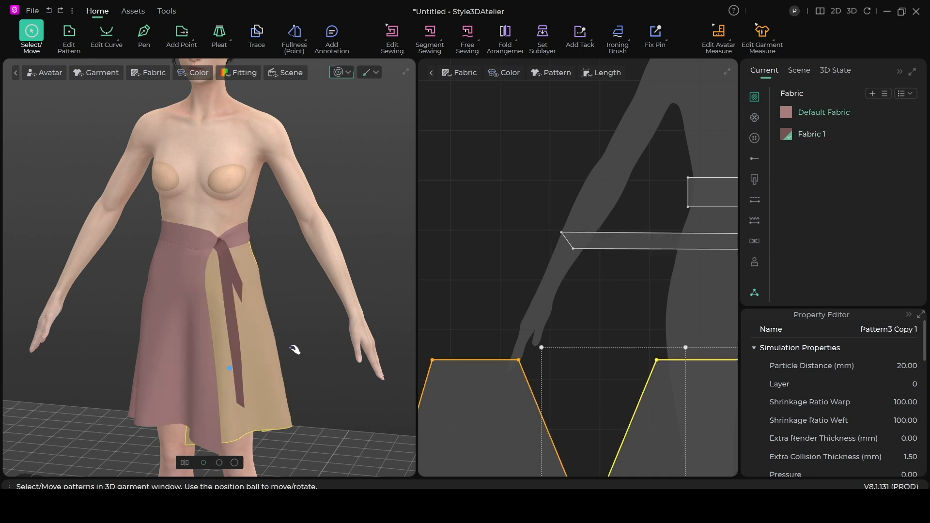
{"action": "left_click", "coordinate": [336, 308]}
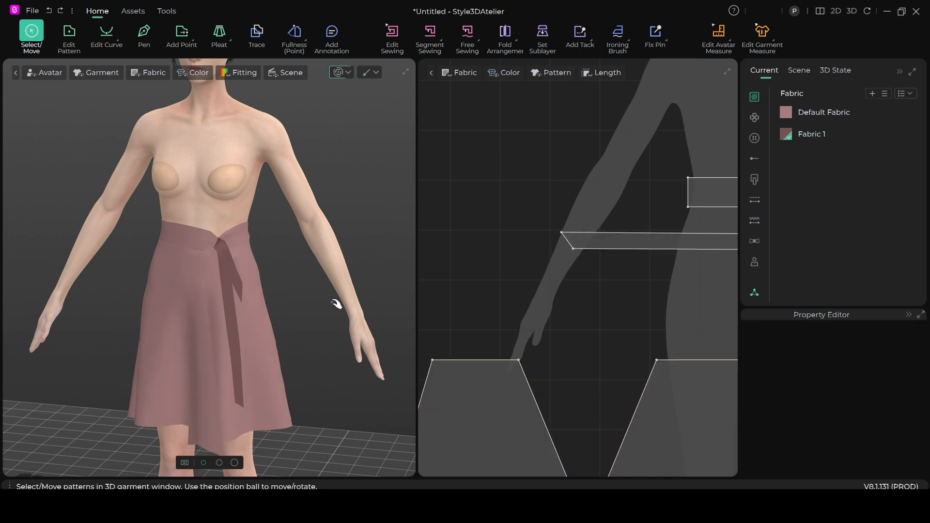
{"action": "left_click", "coordinate": [347, 73]}
Inspect the finished wrap skirt and its tie up close and at full length, from the front and at an angle.
{"action": "key", "text": "z"}
{"action": "scroll", "coordinate": [322, 202], "scroll_direction": "down", "scroll_amount": 5}
{"action": "right_click_drag", "start_coordinate": [315, 266], "coordinate": [362, 270]}
{"action": "scroll", "coordinate": [338, 295], "scroll_direction": "down", "scroll_amount": 3}
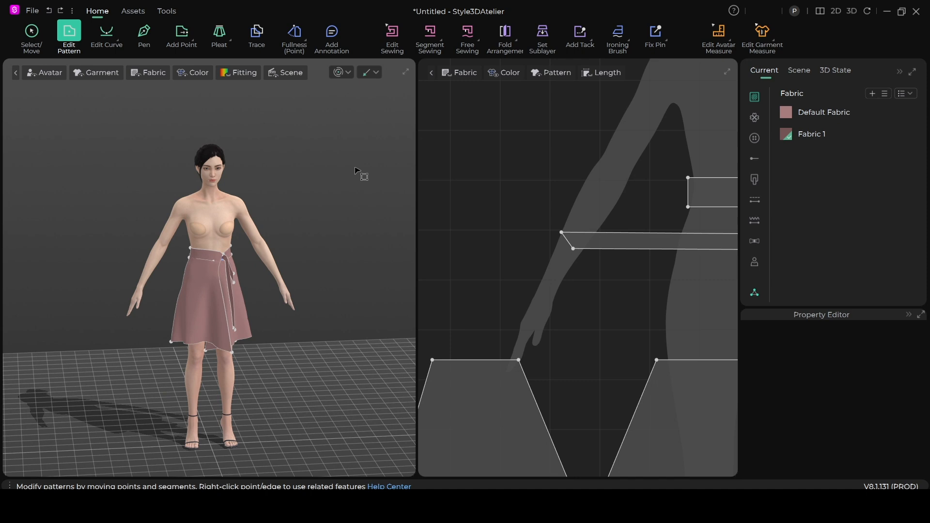
{"action": "left_click", "coordinate": [31, 32]}
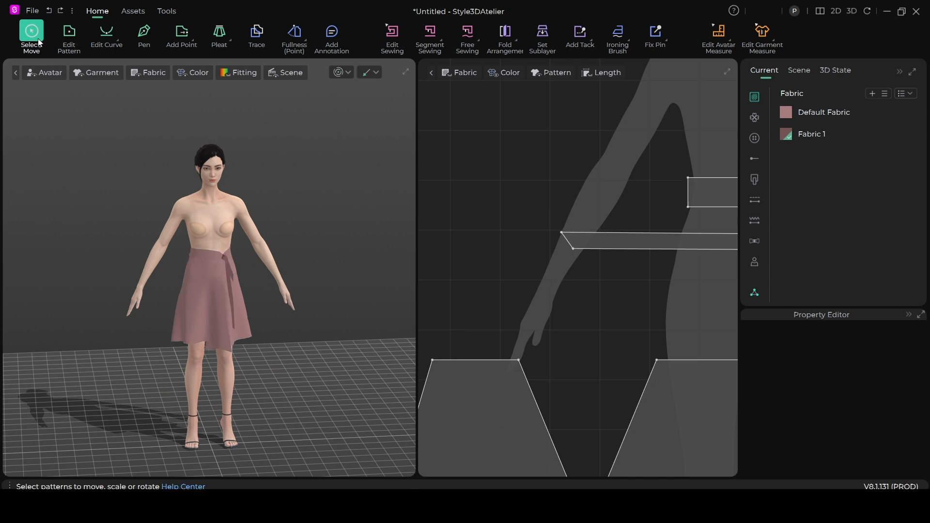
{"action": "scroll", "coordinate": [350, 266], "scroll_direction": "up", "scroll_amount": 5}
{"action": "right_click_drag", "start_coordinate": [341, 286], "coordinate": [321, 334]}
{"action": "scroll", "coordinate": [329, 311], "scroll_direction": "down", "scroll_amount": 3}
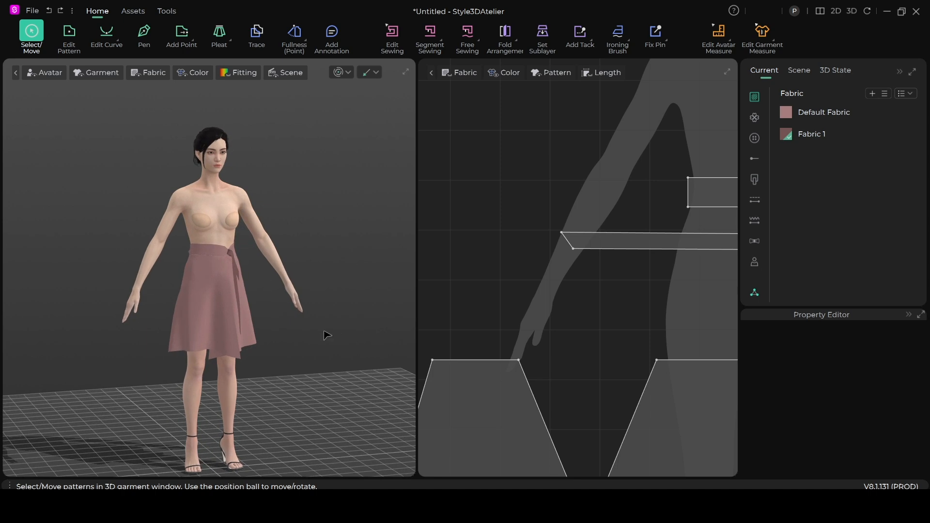